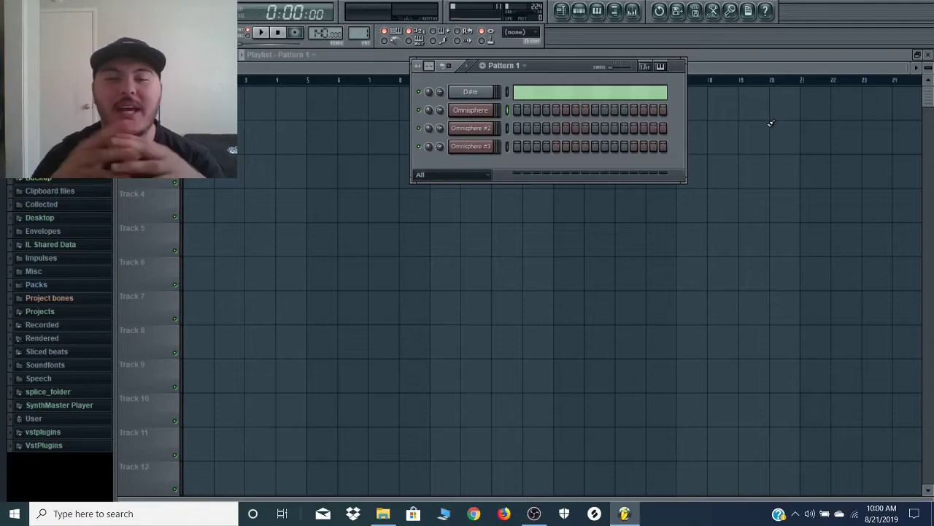
# Step: View the patch loaded in the first Omnisphere channel and open that channel's piano roll
pyautogui.click(487, 110)
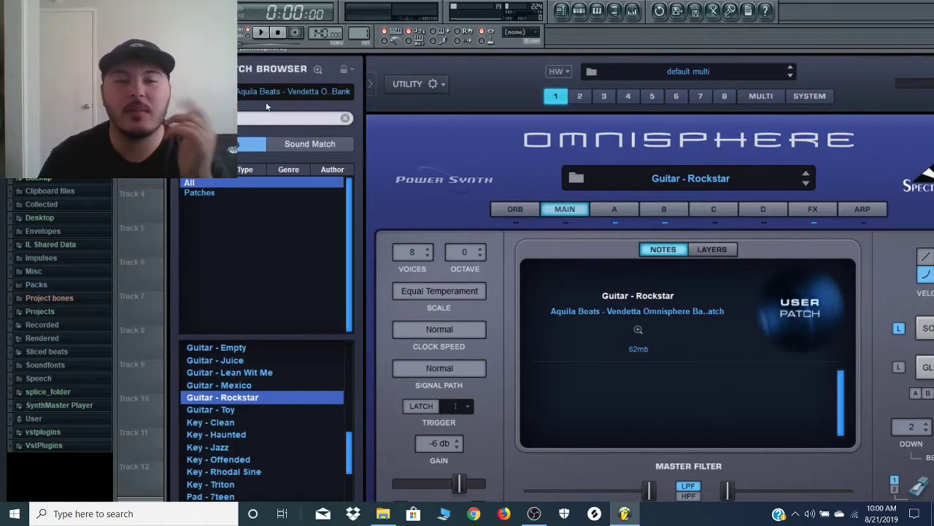
pyautogui.click(578, 11)
pyautogui.click(578, 12)
pyautogui.rightClick(478, 111)
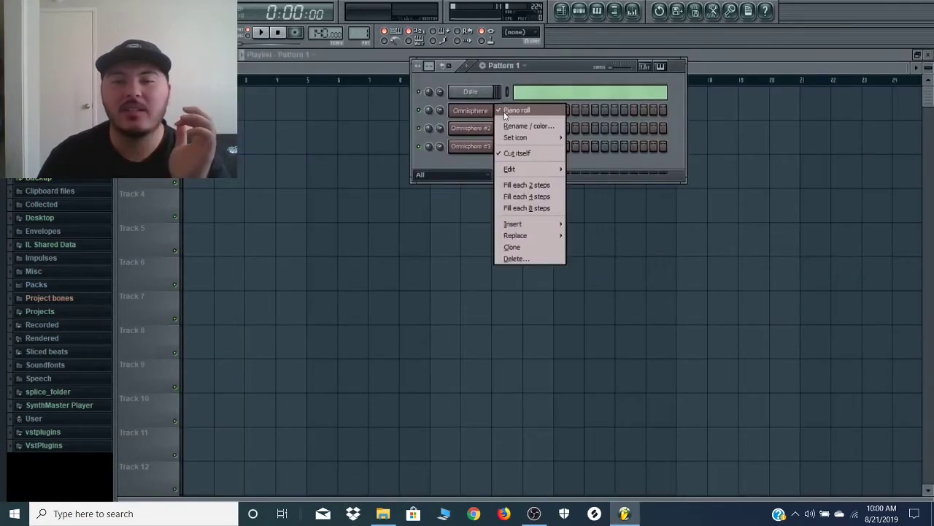
pyautogui.click(504, 111)
pyautogui.rightClick(453, 112)
pyautogui.click(521, 114)
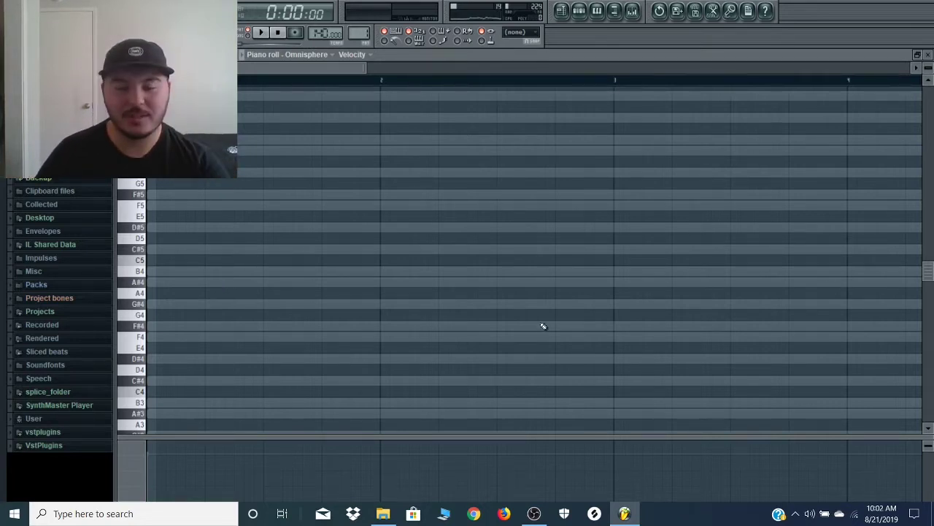
# Step: Place half-bar notes D#4, F#4 and A#4 at beats 1, 2.5 and 4 of bar 1 and play them back
pyautogui.click(188, 359)
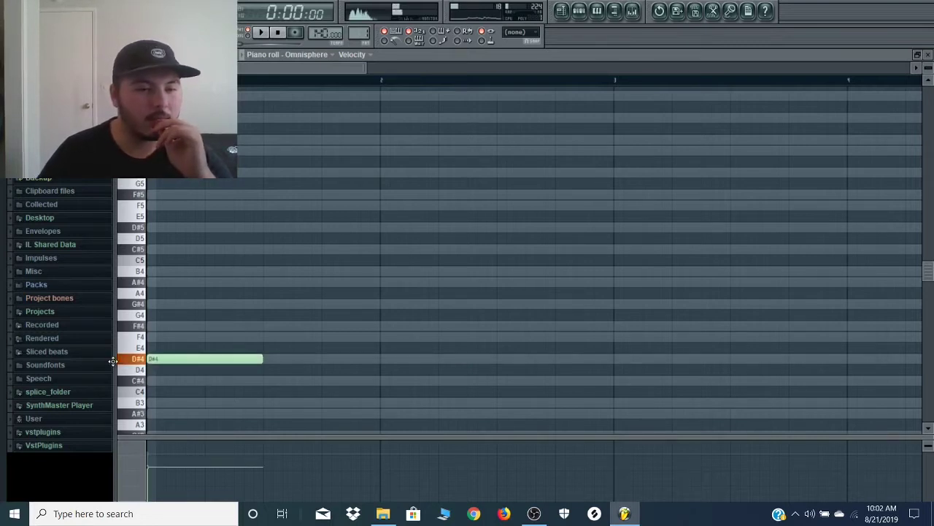
pyautogui.click(235, 325)
pyautogui.press('space')
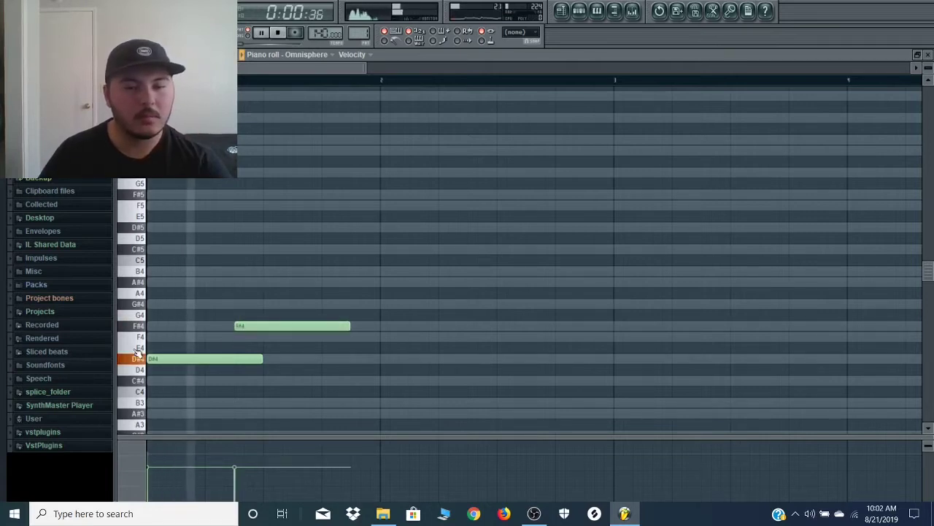
pyautogui.click(290, 282)
pyautogui.press('space')
pyautogui.moveTo(328, 283); pyautogui.dragTo(352, 294)
pyautogui.press('space')
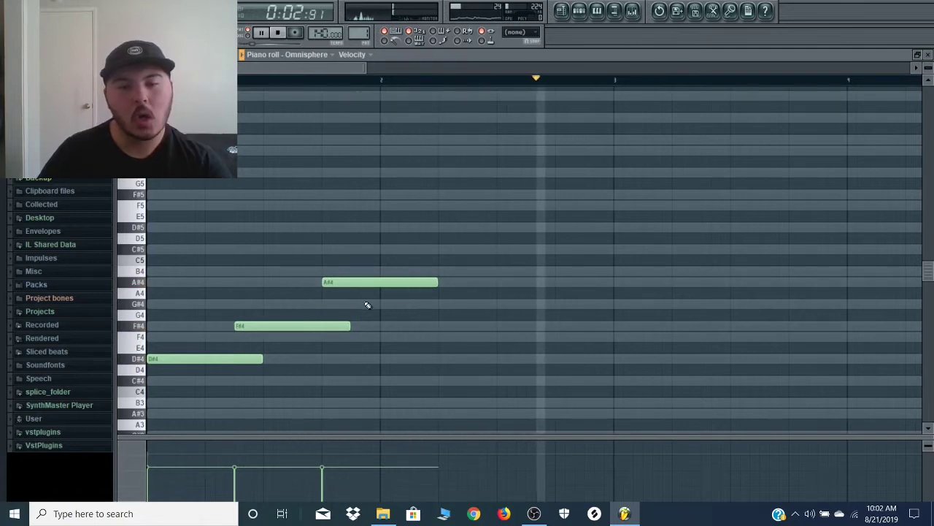
pyautogui.press('space')
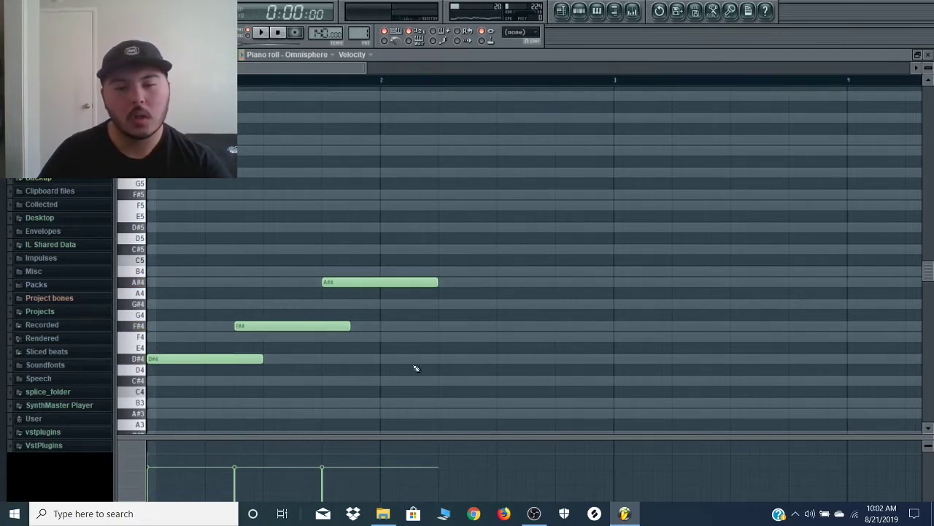
# Step: Add a half-bar D#4 note at the start of bar 2 and a G#4 note halfway through it
pyautogui.click(385, 360)
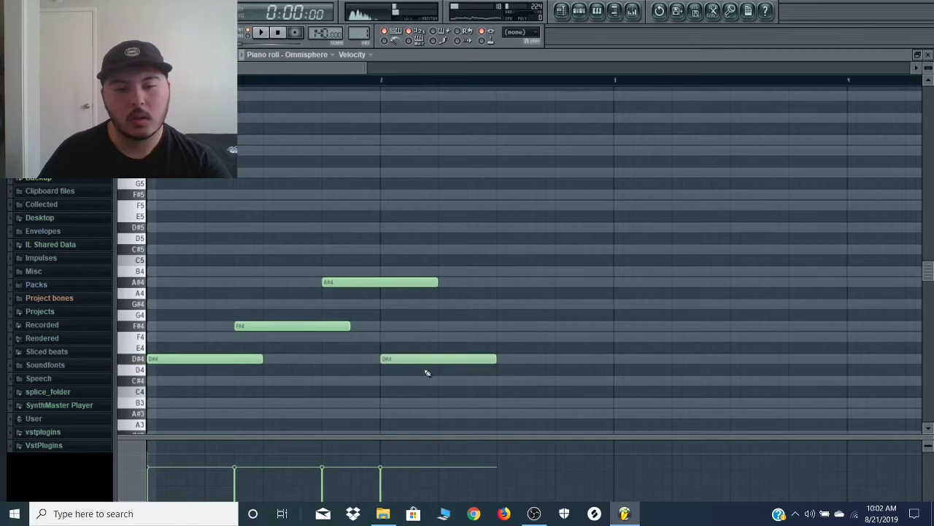
pyautogui.press('space')
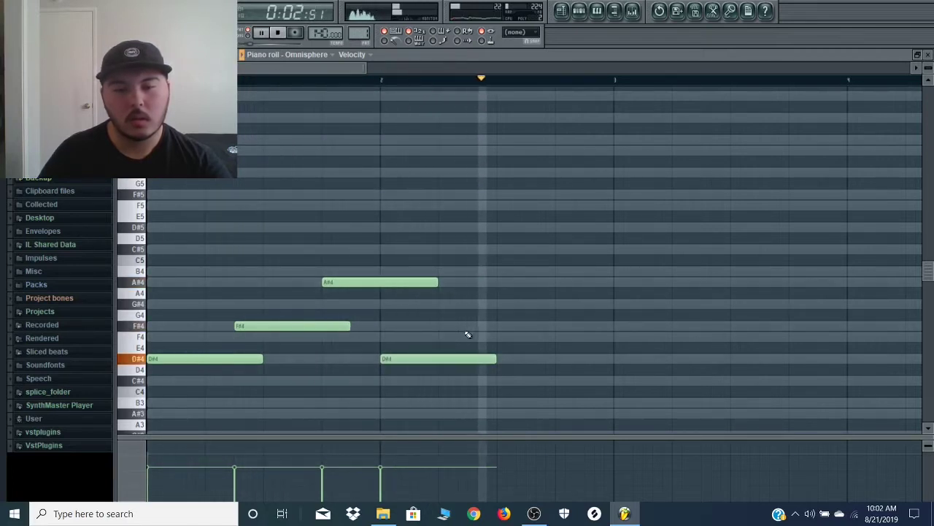
pyautogui.click(499, 305)
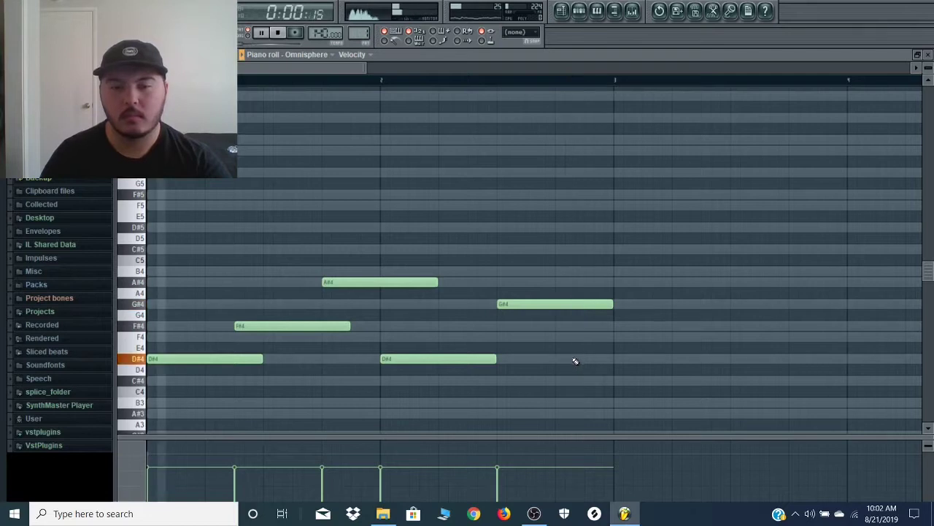
# Step: Raise the D#4 note at the start of bar 2 to F4 and play back the two-bar melody
pyautogui.press('space')
pyautogui.moveTo(425, 363); pyautogui.dragTo(425, 339)
pyautogui.press('space')
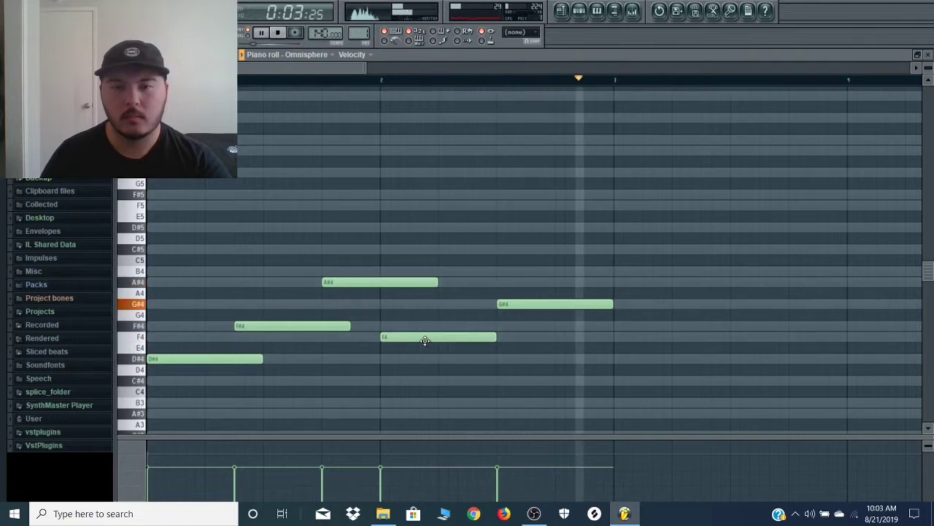
pyautogui.click(384, 479)
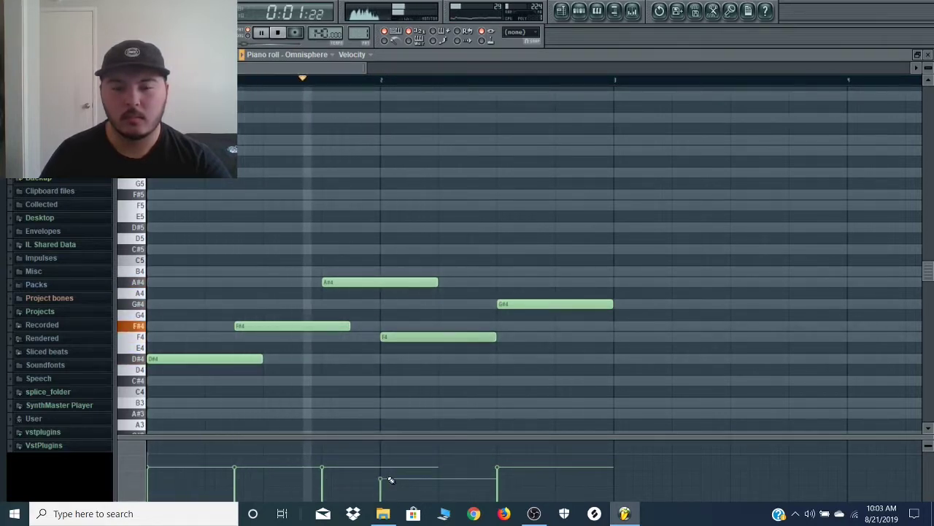
pyautogui.click(380, 467)
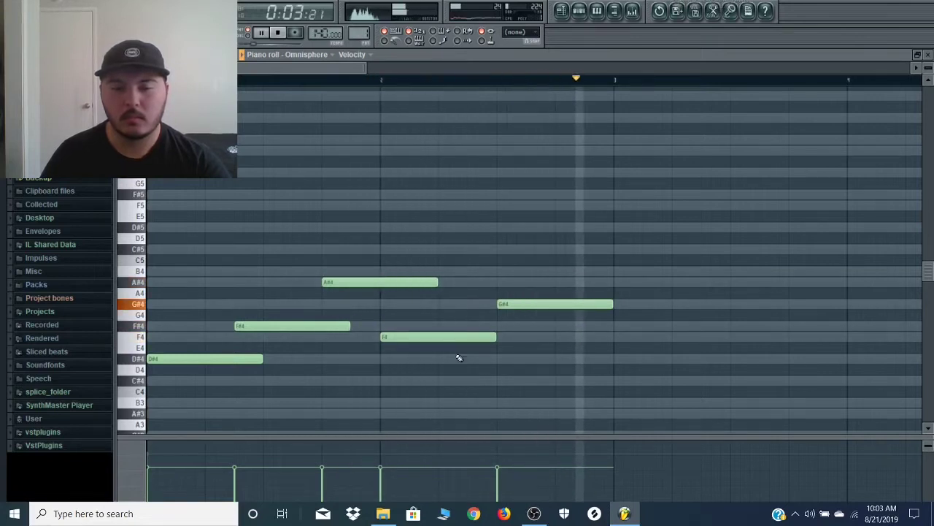
pyautogui.press('space')
pyautogui.press('space')
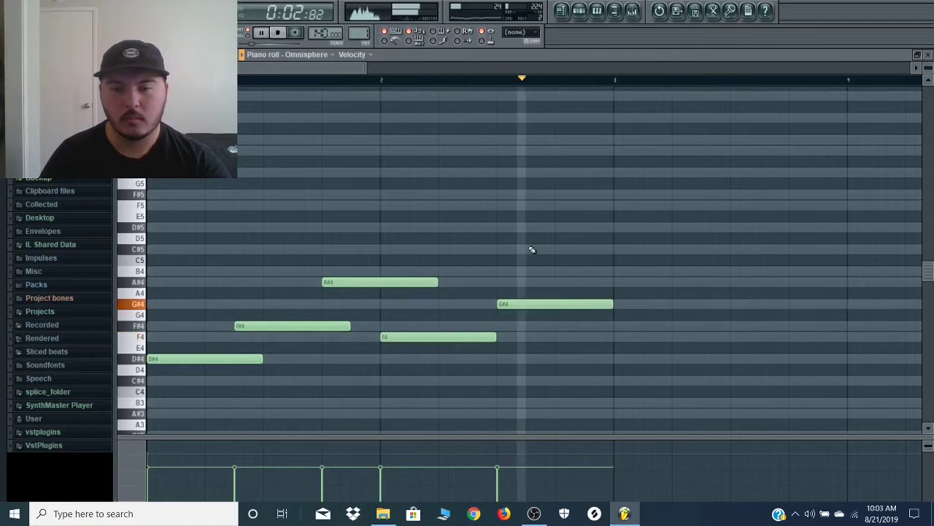
pyautogui.press('space')
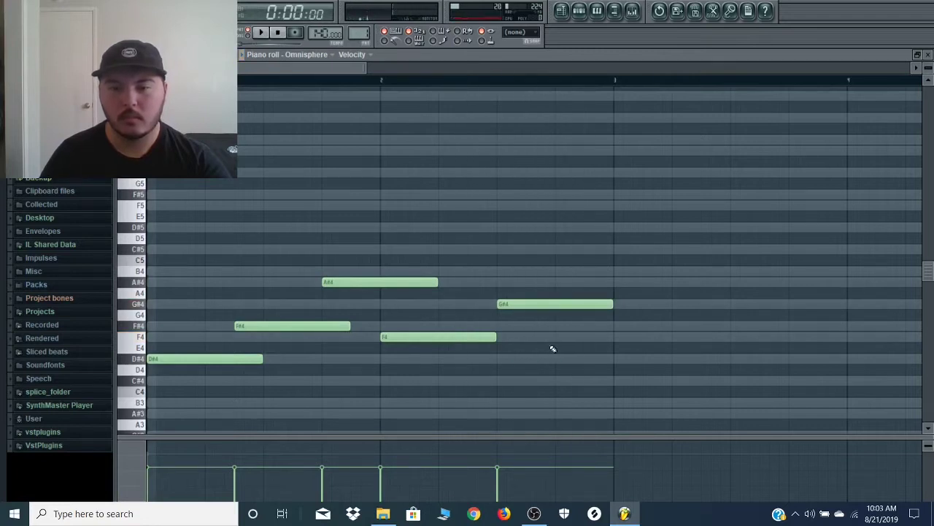
pyautogui.click(613, 380)
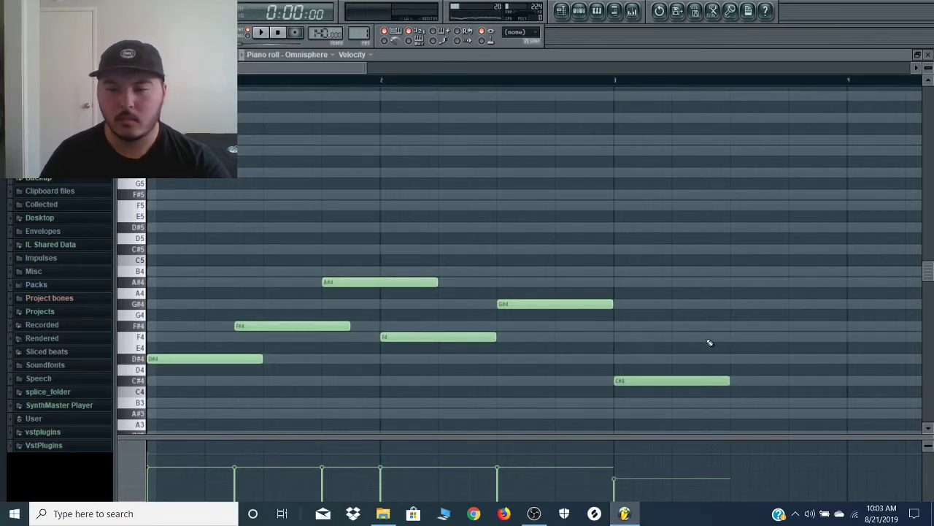
pyautogui.click(703, 337)
pyautogui.scroll(-3, 734, 363)
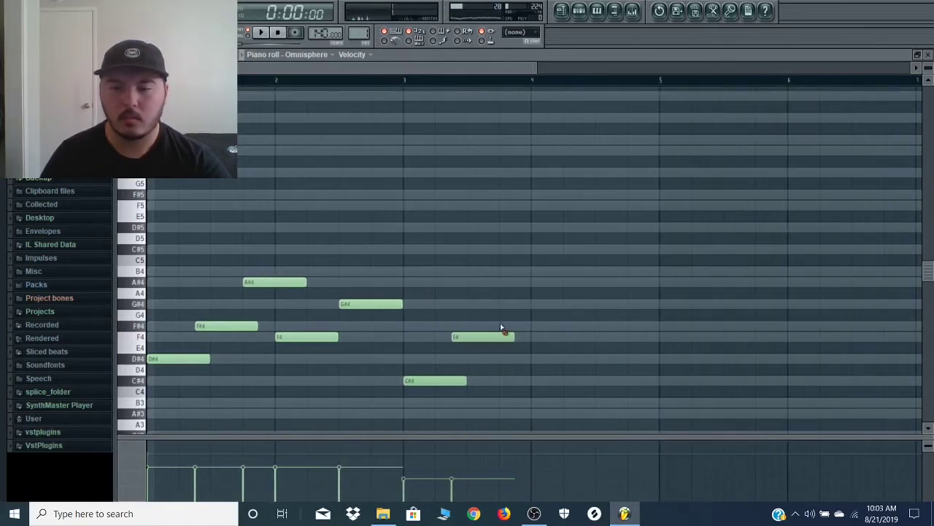
pyautogui.rightClick(502, 334)
pyautogui.rightClick(436, 381)
# Step: Duplicate the two-bar melody into bars 3 and 4 and lower the copied notes to C#4, F4, G#4, D#4 and F#4
pyautogui.hotkey('ctrl', 'b')
pyautogui.click(446, 390)
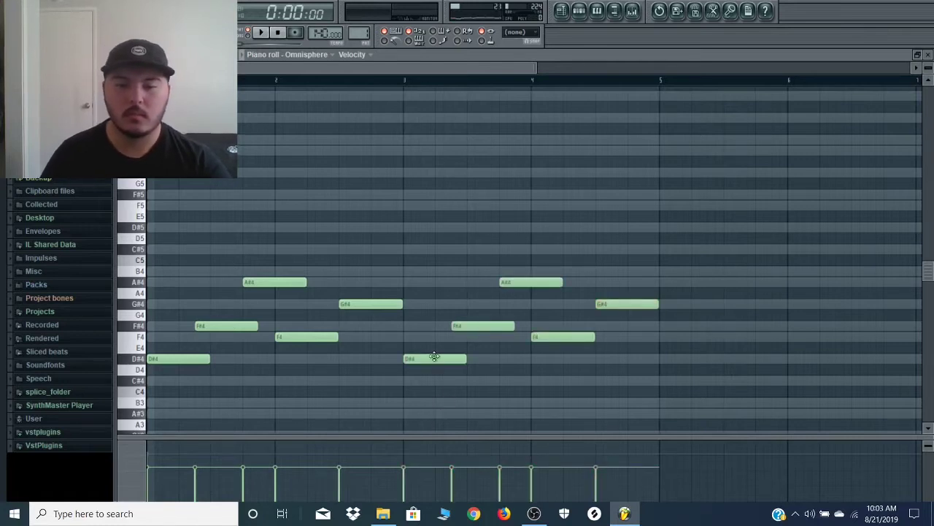
pyautogui.moveTo(434, 356); pyautogui.dragTo(432, 380)
pyautogui.moveTo(467, 328); pyautogui.dragTo(468, 340)
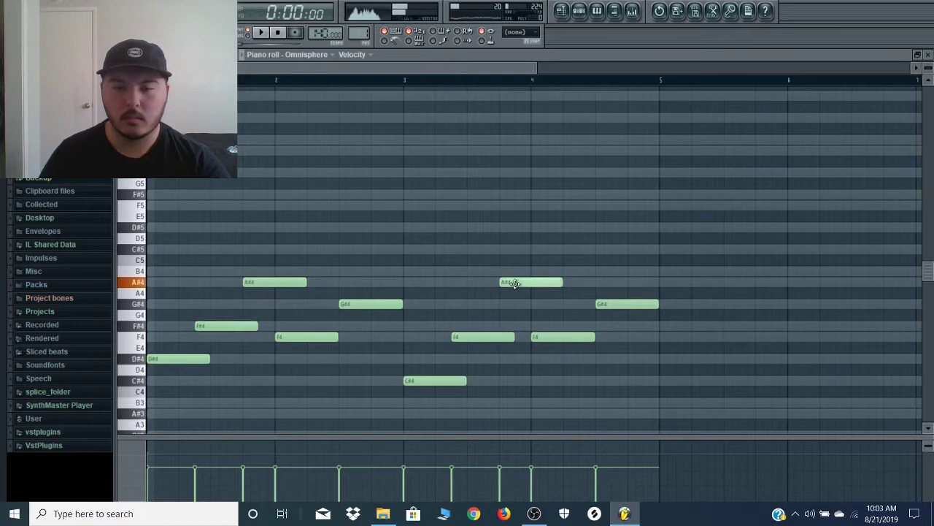
pyautogui.moveTo(515, 285); pyautogui.dragTo(513, 309)
pyautogui.moveTo(552, 336); pyautogui.dragTo(553, 360)
pyautogui.moveTo(601, 304); pyautogui.dragTo(601, 327)
pyautogui.press('space')
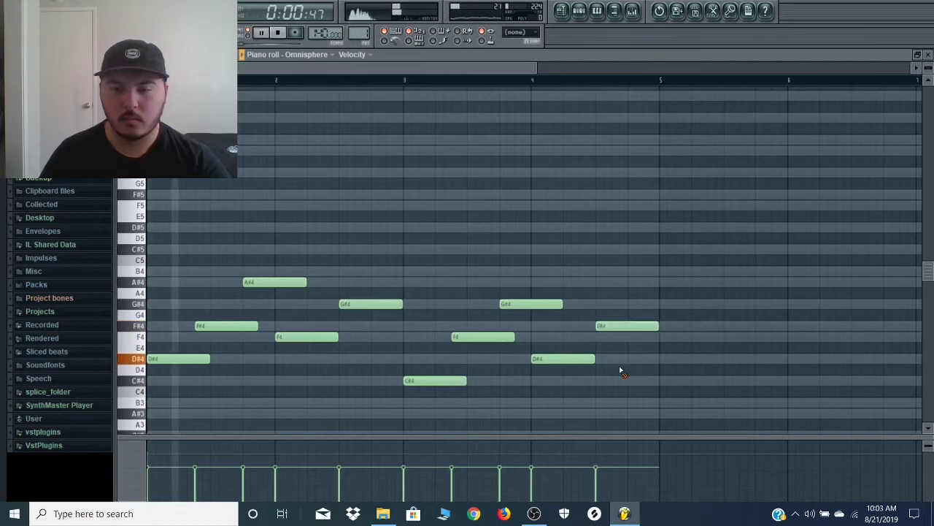
# Step: Duplicate the four-bar melody into bars 5 to 8, deselect the copied notes and play back the result
pyautogui.scroll(-2, 620, 374)
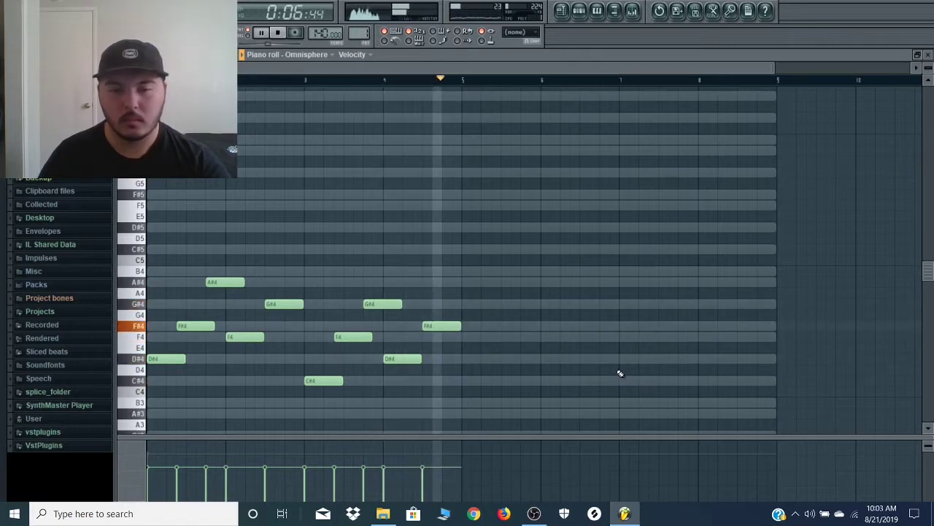
pyautogui.press('space')
pyautogui.hotkey('ctrl', 'b')
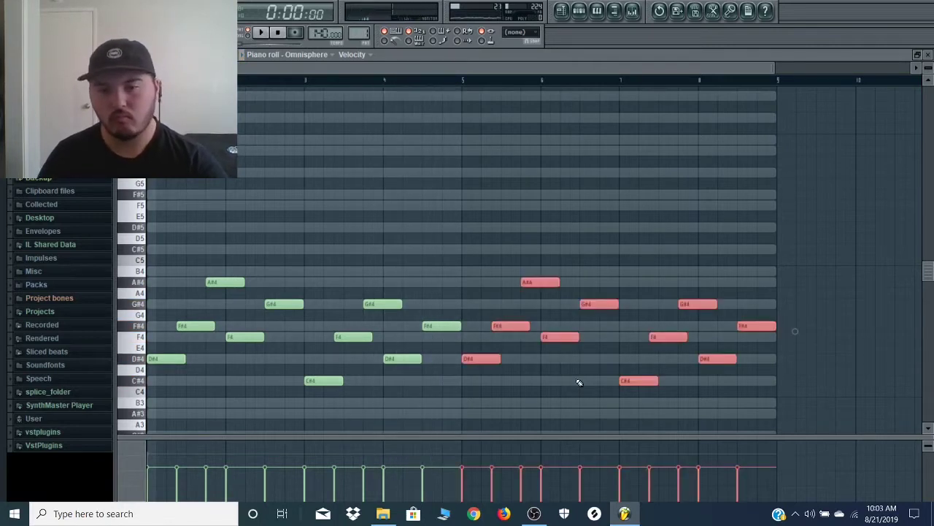
pyautogui.hotkey('ctrl', 'd')
pyautogui.press('space')
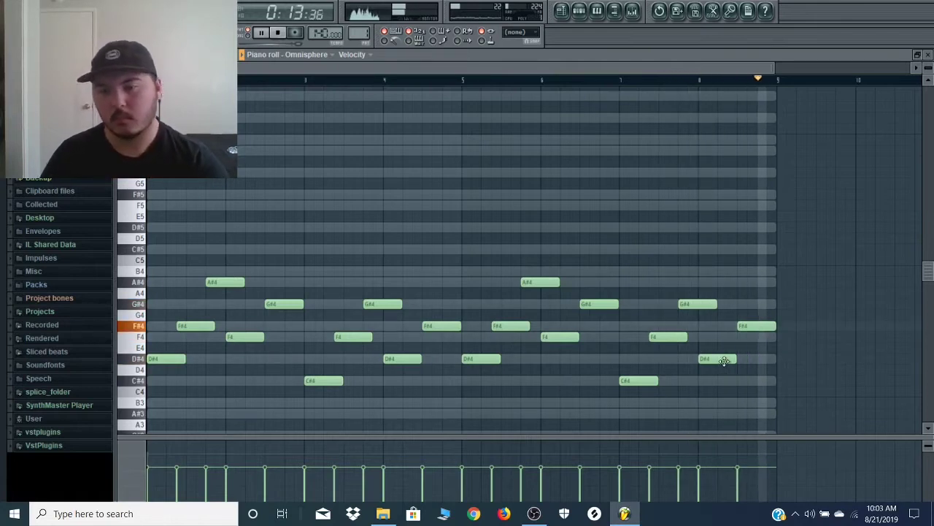
# Step: Lower the two notes starting in bar 8 to C#4 and F4 and play back the ending
pyautogui.moveTo(725, 360); pyautogui.dragTo(721, 382)
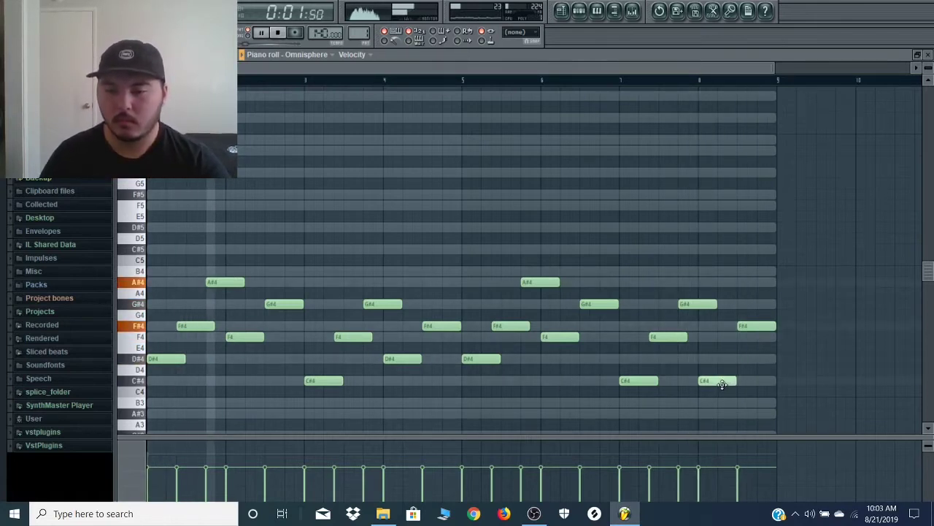
pyautogui.moveTo(743, 325); pyautogui.dragTo(742, 336)
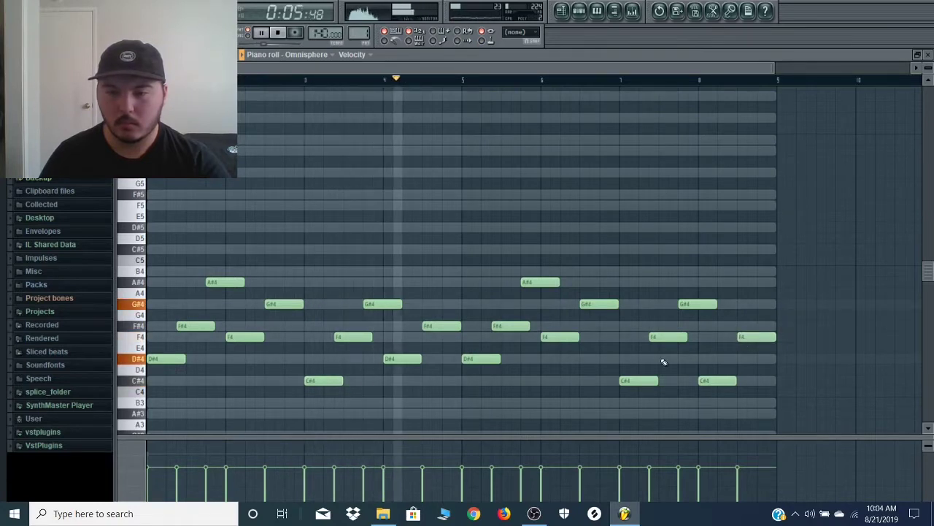
pyautogui.click(617, 82)
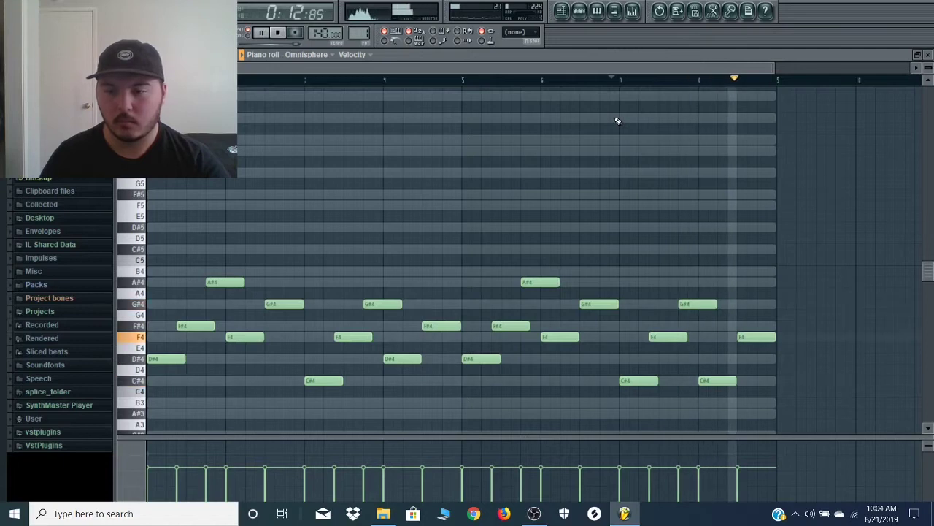
pyautogui.scroll(-2, 615, 158)
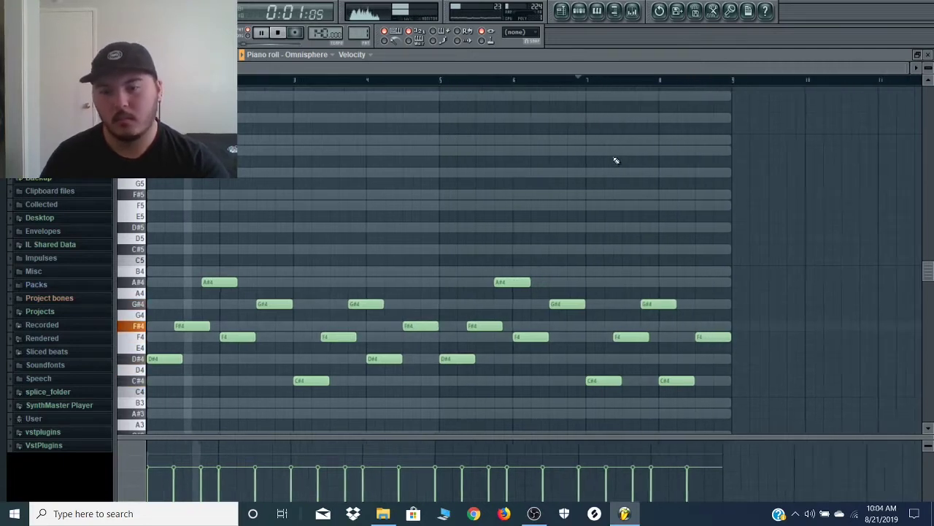
pyautogui.scroll(-1, 337, 293)
pyautogui.scroll(-6, 325, 299)
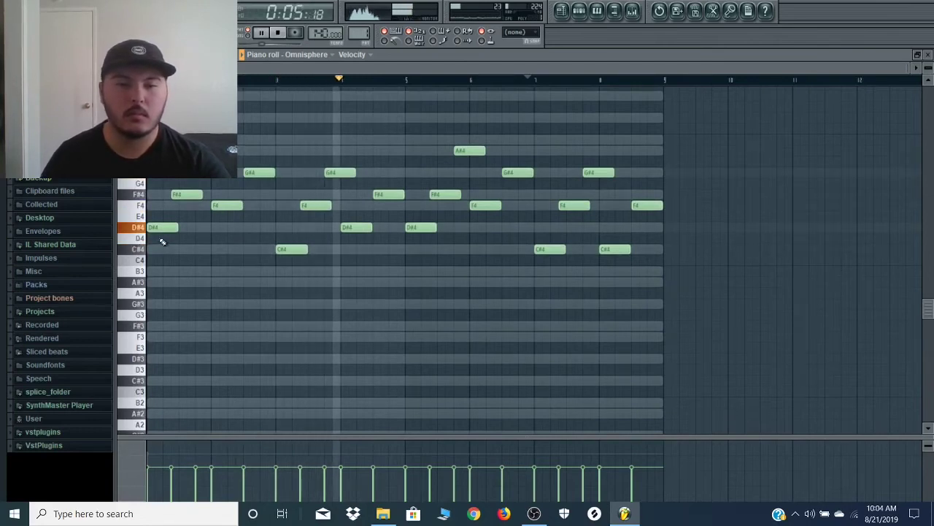
pyautogui.press('space')
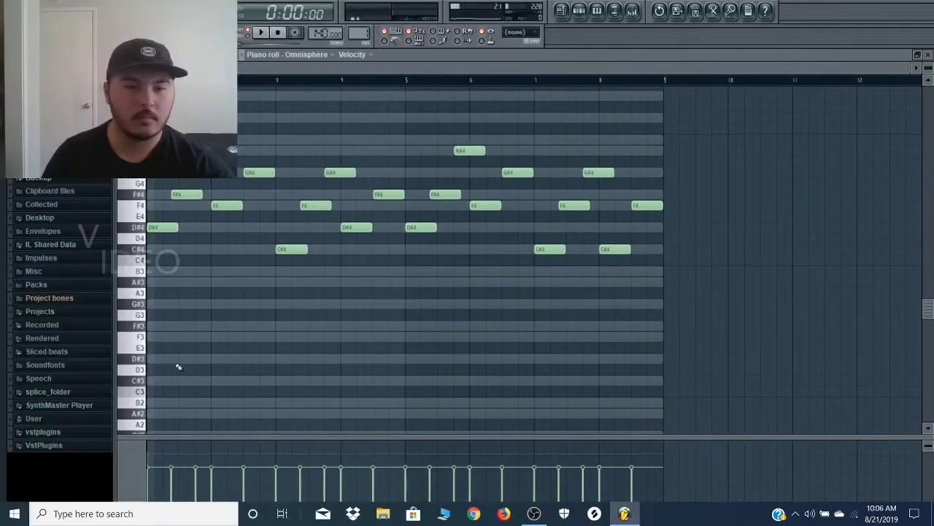
# Step: Add a two-bar D#3 bass note at bar 1 and a two-bar C#3 bass note at bar 3
pyautogui.click(156, 359)
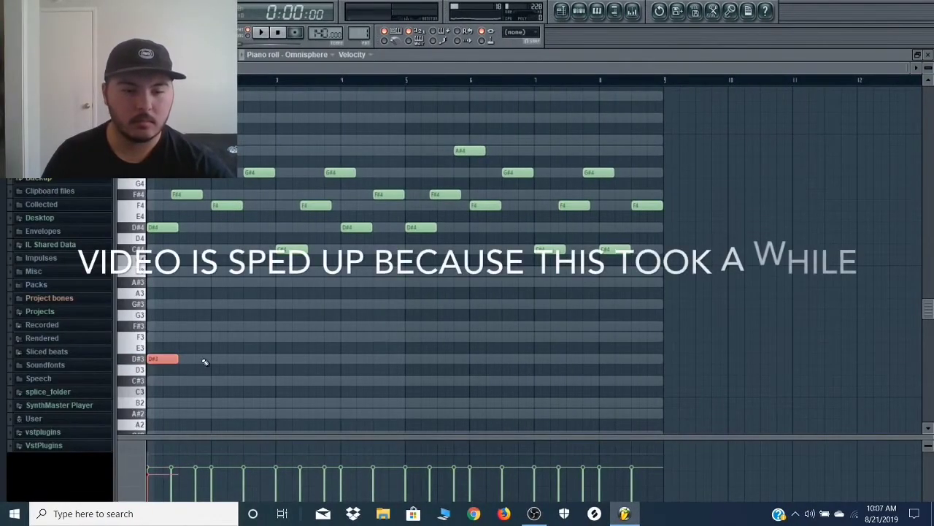
pyautogui.moveTo(180, 359); pyautogui.dragTo(271, 360)
pyautogui.press('space')
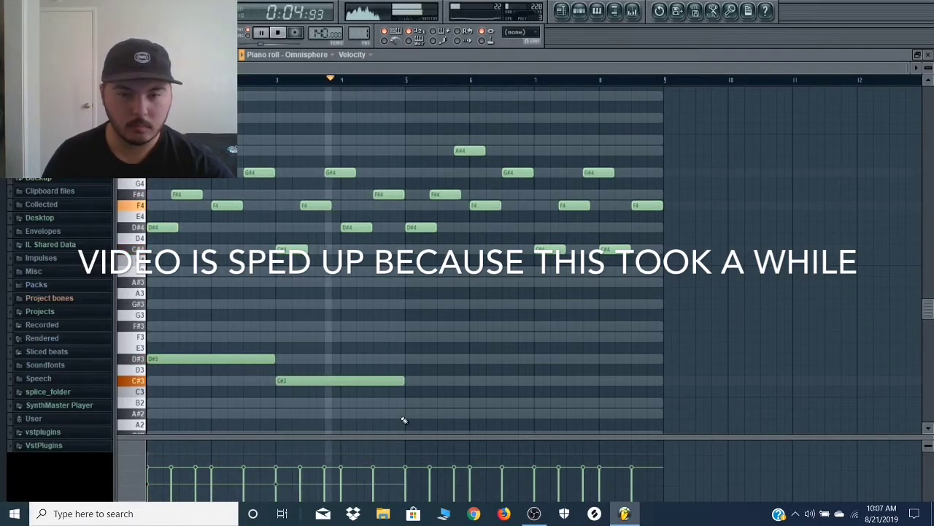
# Step: Add one-bar bass notes D#3 in bar 5 and F3 in bar 6, and place a two-bar C#3 at bar 7
pyautogui.click(408, 360)
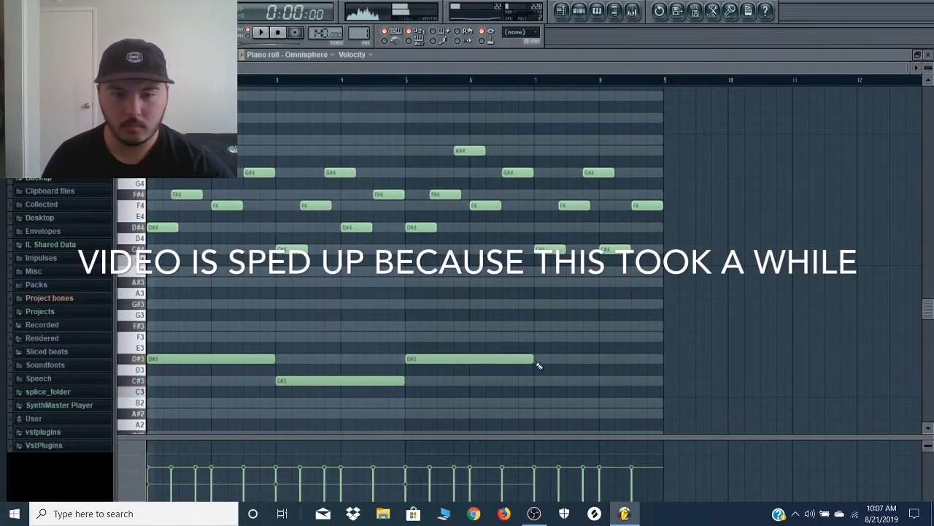
pyautogui.click(472, 336)
pyautogui.moveTo(527, 358); pyautogui.dragTo(470, 359)
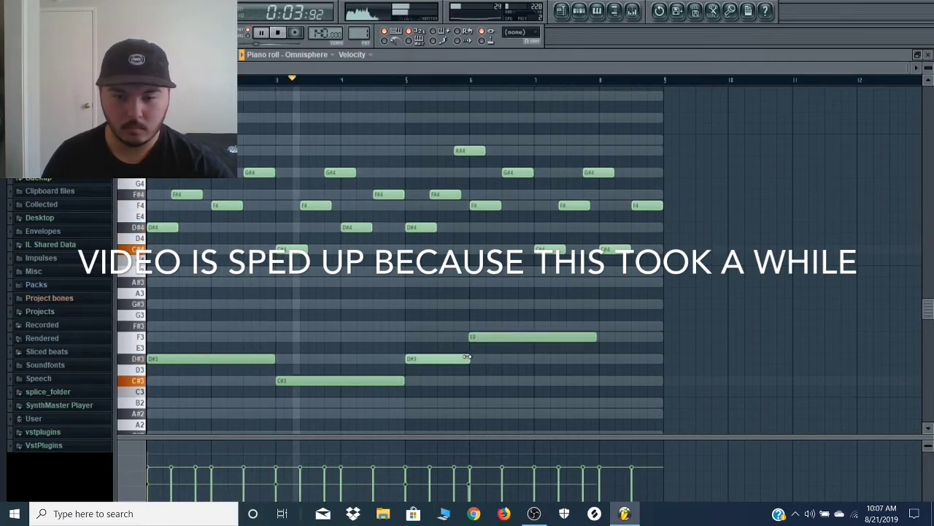
pyautogui.moveTo(595, 338); pyautogui.dragTo(532, 338)
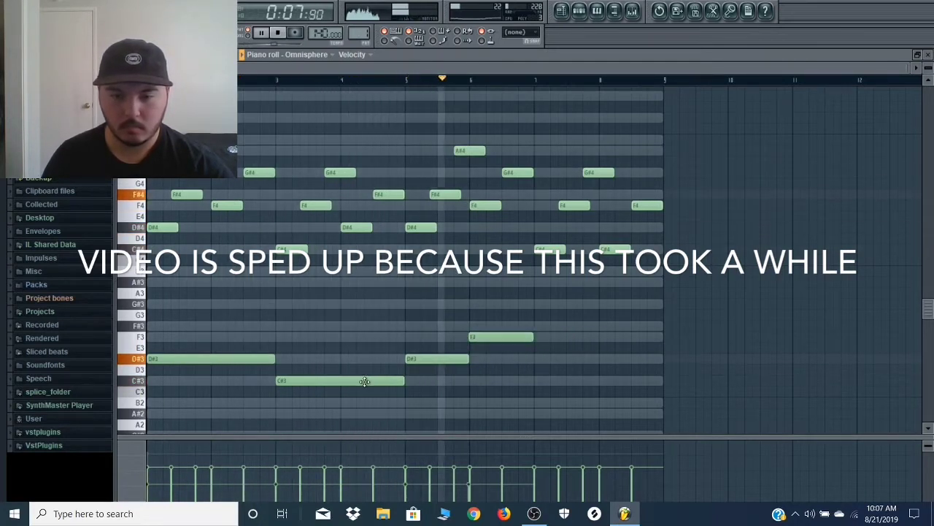
pyautogui.moveTo(365, 381); pyautogui.dragTo(621, 375)
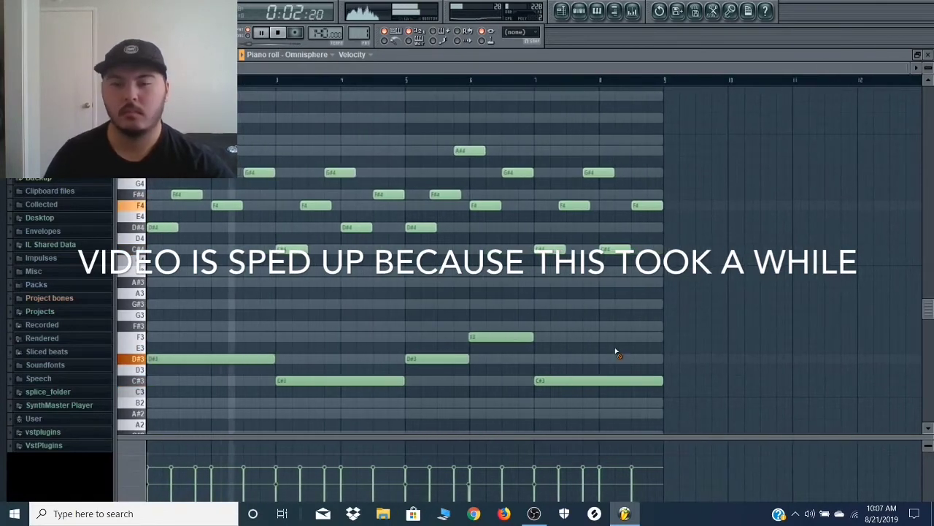
# Step: Add a high two-bar D#6 note at bar 1 above the melody and play back the result
pyautogui.scroll(4, 620, 353)
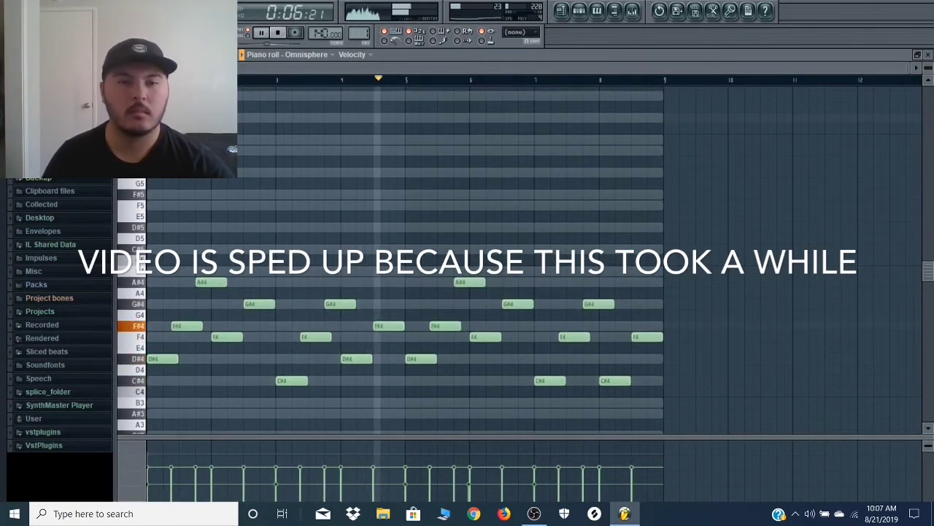
pyautogui.press('space')
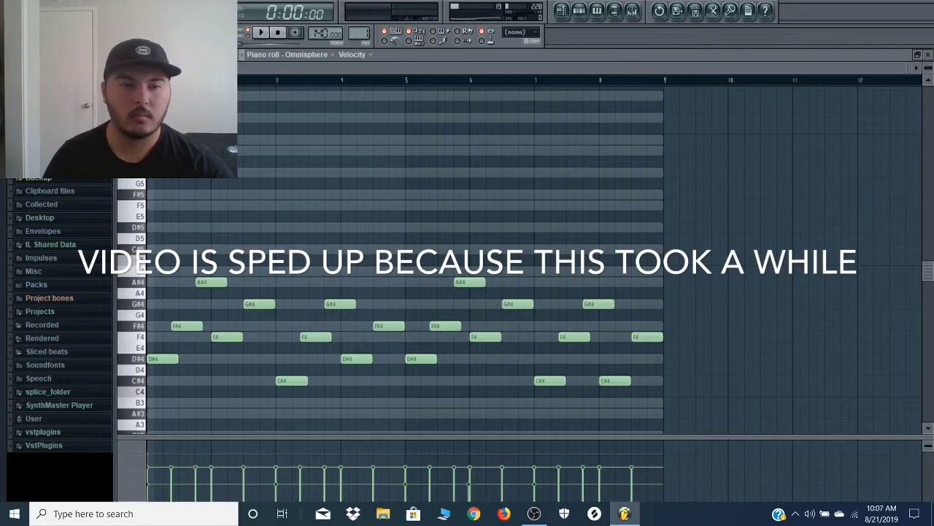
pyautogui.scroll(1, 405, 307)
pyautogui.press('space')
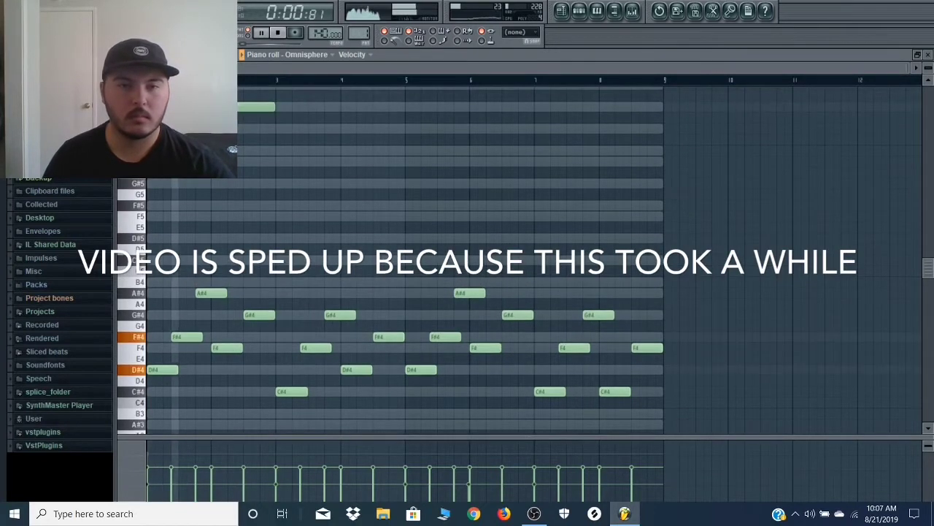
pyautogui.press('space')
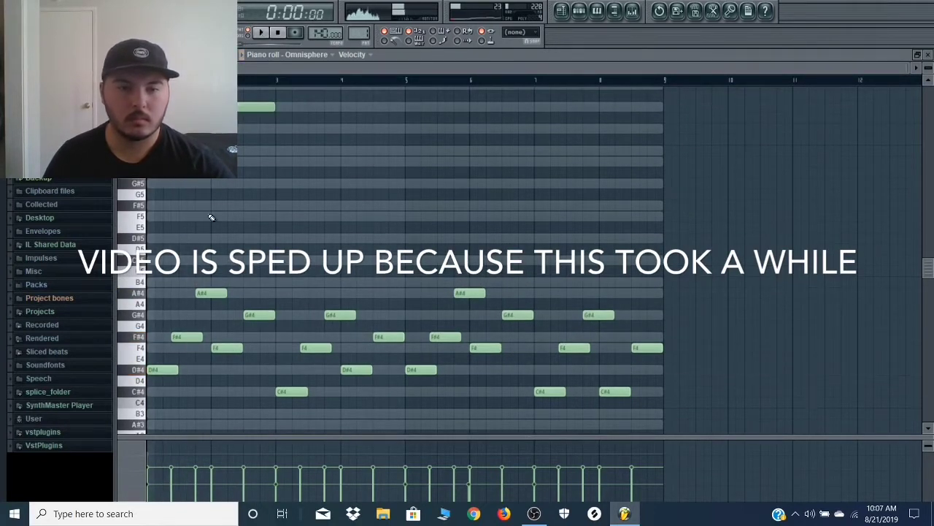
# Step: Add a two-bar F6 note at bar 2 and shorten the D#6 note at bar 1 to one bar
pyautogui.click(211, 217)
pyautogui.press('space')
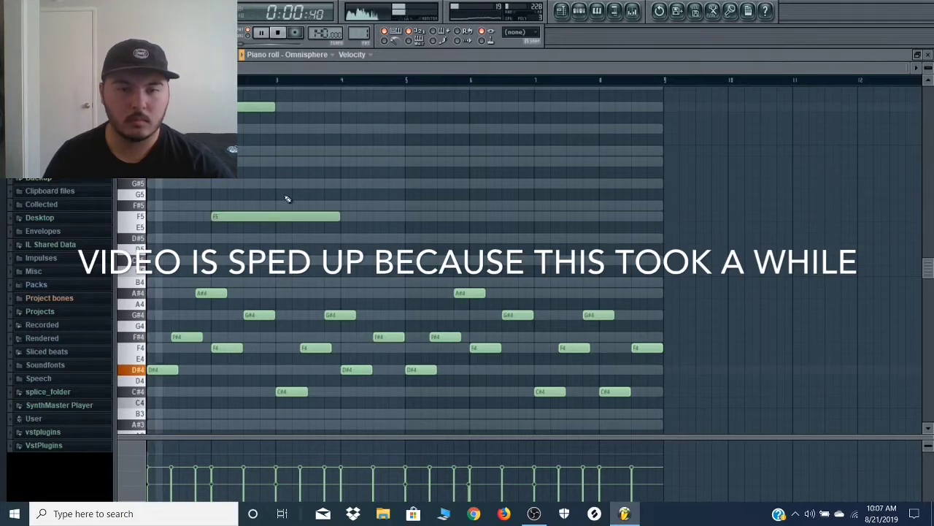
pyautogui.click(248, 217)
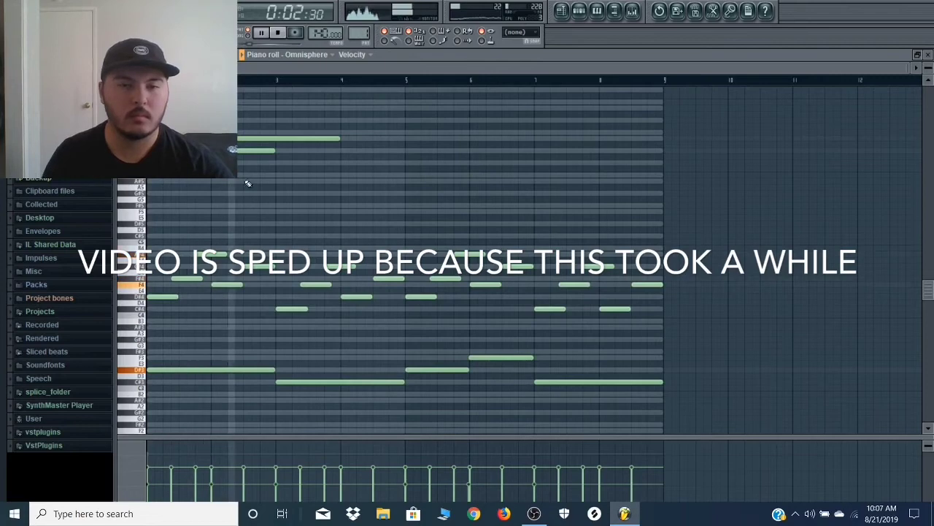
pyautogui.press('space')
pyautogui.moveTo(274, 150); pyautogui.dragTo(210, 150)
pyautogui.scroll(3, 251, 202)
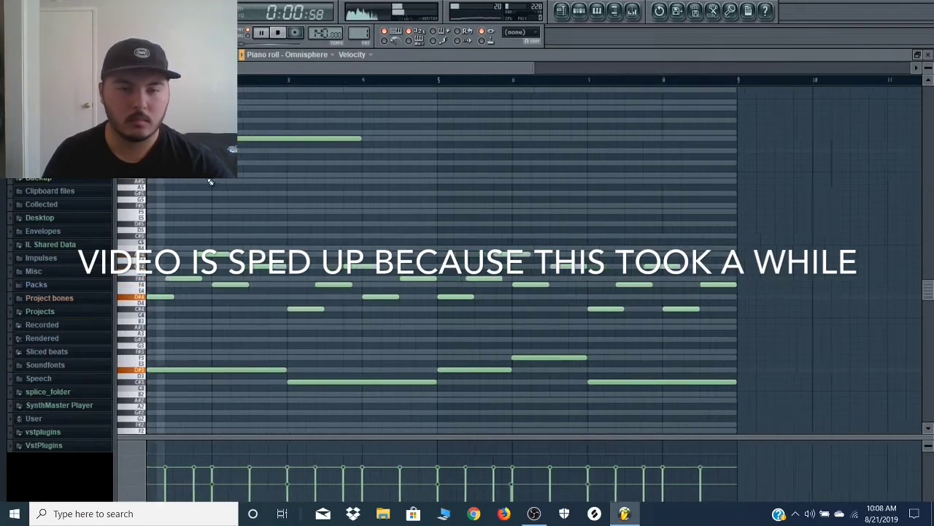
# Step: Add a G#6 note halfway through bar 2 and shorten the F6 note so it ends where the G#6 begins
pyautogui.press('space')
pyautogui.scroll(-2, 298, 176)
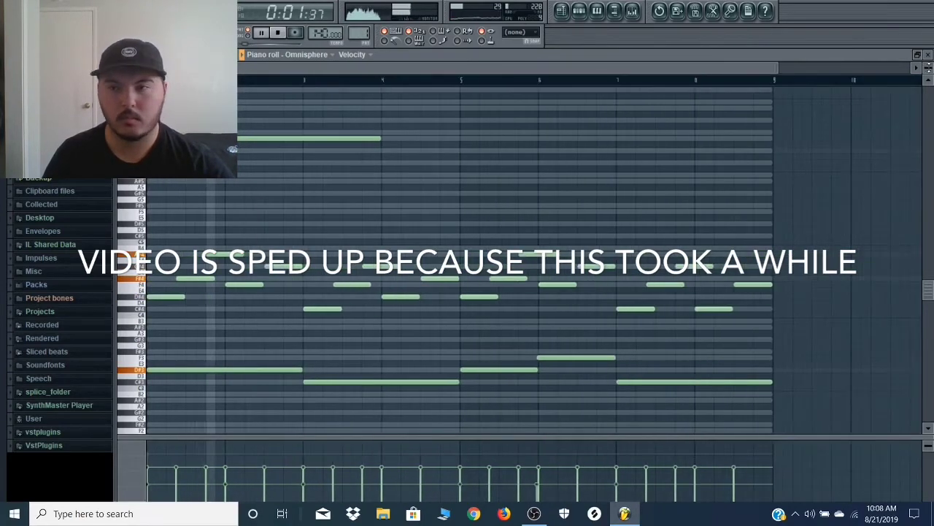
pyautogui.moveTo(929, 68)
pyautogui.mouseDown()
pyautogui.moveTo(928, 53)
pyautogui.moveTo(928, 61)
pyautogui.mouseUp()
pyautogui.scroll(2, 286, 200)
pyautogui.press('space')
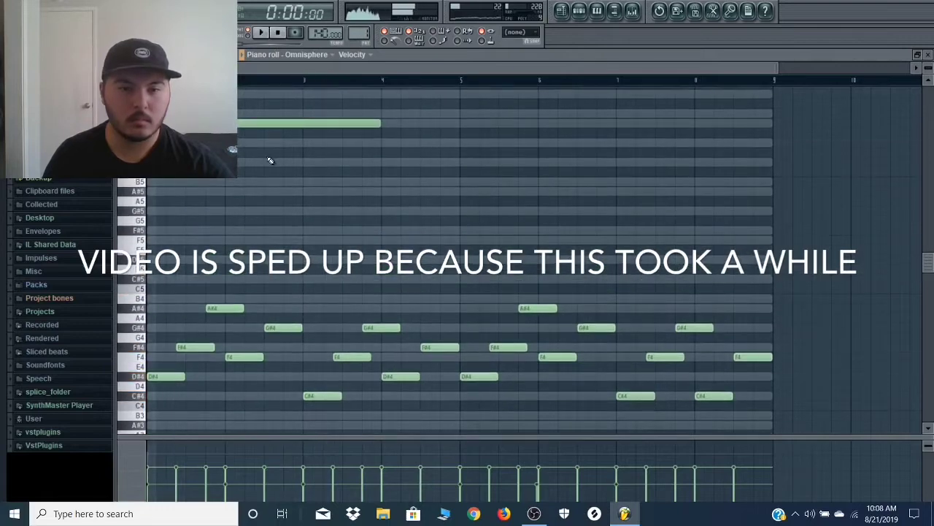
pyautogui.click(267, 95)
pyautogui.moveTo(379, 122); pyautogui.dragTo(264, 95)
pyautogui.press('space')
pyautogui.scroll(2, 271, 127)
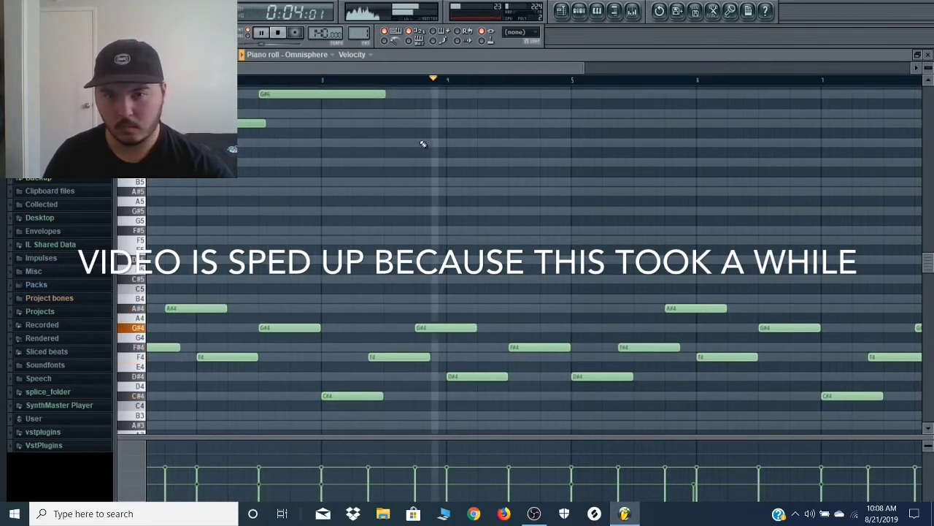
# Step: Lengthen the G#6 note to the end of bar 3, add a D#6 note of about one and a half bars at bar 4
pyautogui.moveTo(385, 95); pyautogui.dragTo(441, 100)
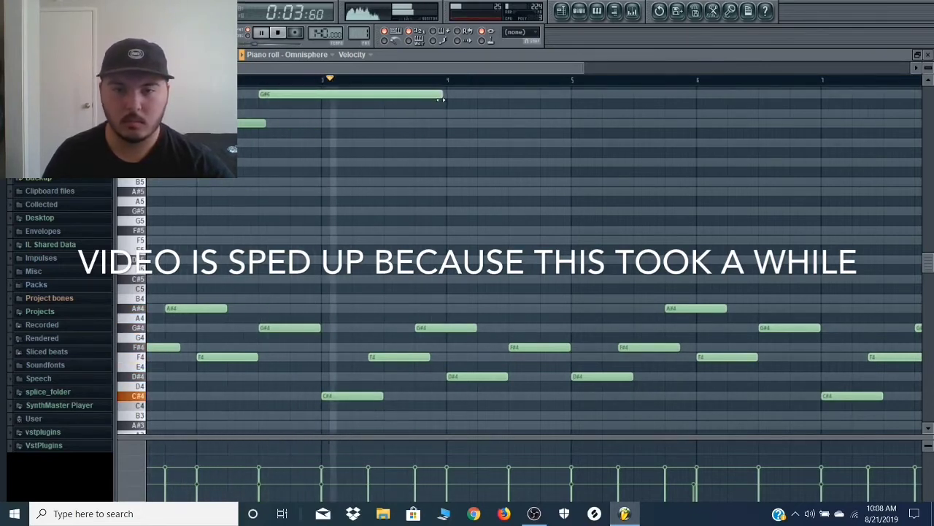
pyautogui.press('space')
pyautogui.click(448, 142)
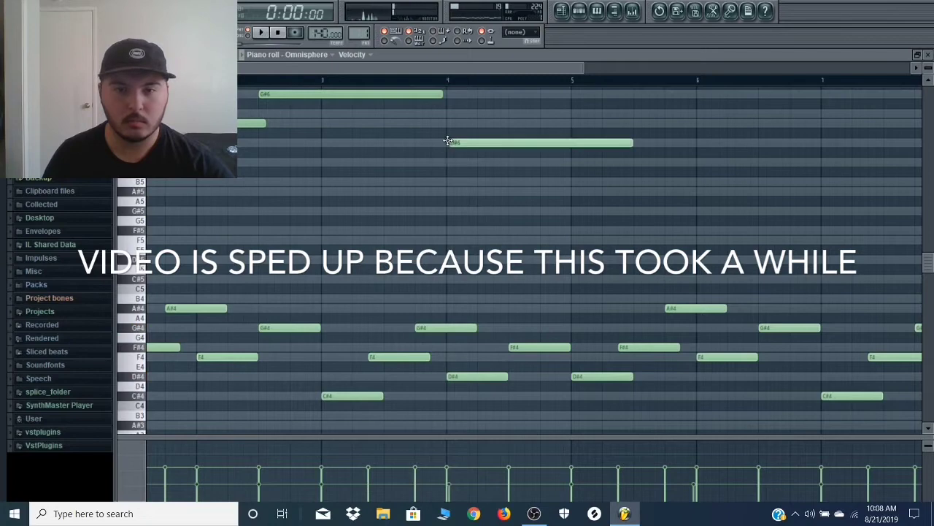
pyautogui.press('space')
pyautogui.scroll(-3, 467, 187)
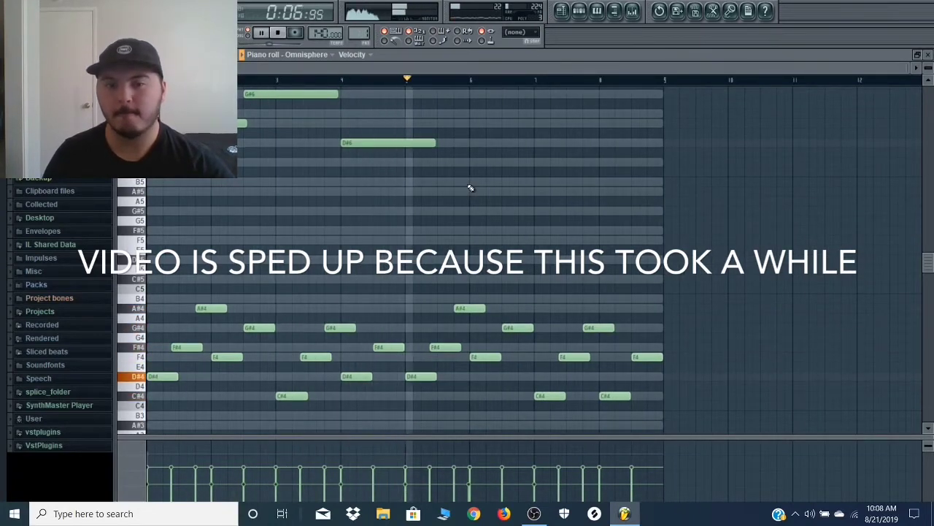
# Step: Extend the D#6 note at bar 4 to the end of bar 5 and play back the change
pyautogui.press('space')
pyautogui.moveTo(432, 142); pyautogui.dragTo(467, 142)
pyautogui.press('space')
pyautogui.scroll(2, 444, 204)
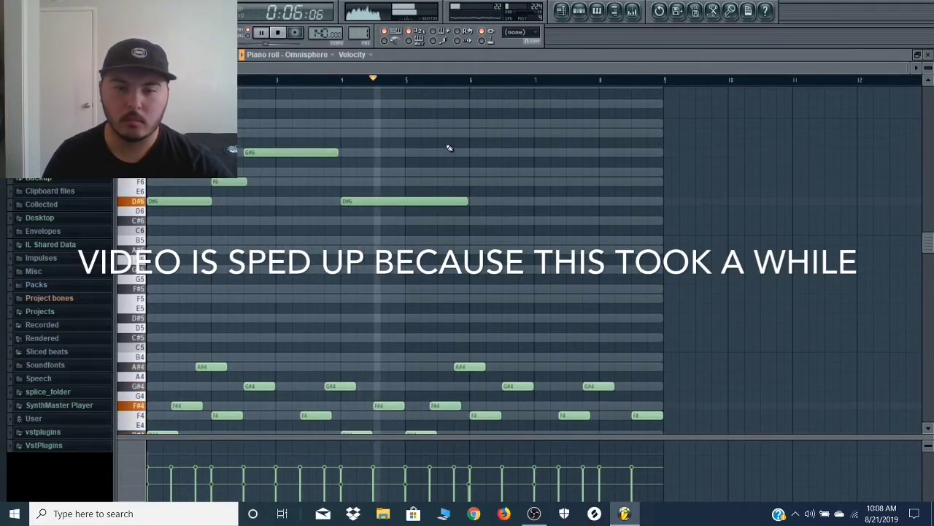
pyautogui.press('space')
pyautogui.scroll(-1, 464, 225)
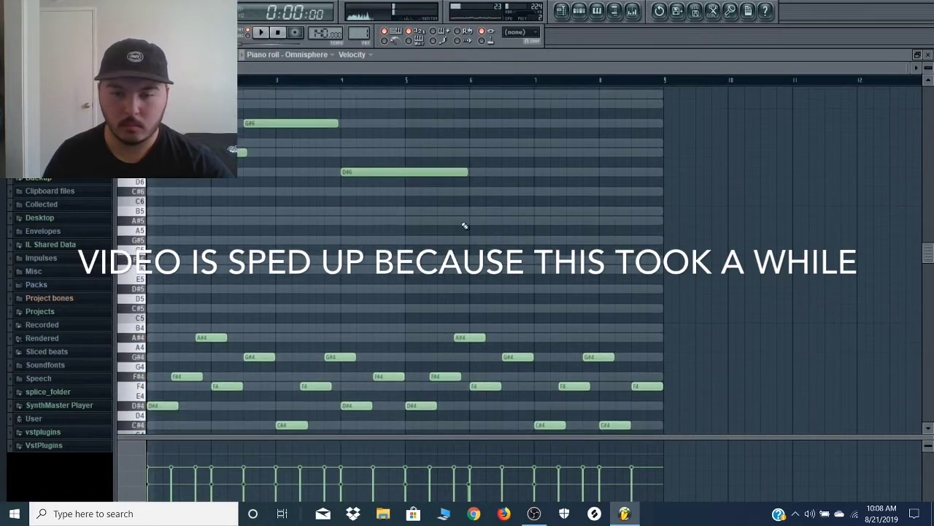
# Step: Add a two-bar F6 note at the start of bar 6 and play the melody through to the end
pyautogui.click(472, 151)
pyautogui.press('space')
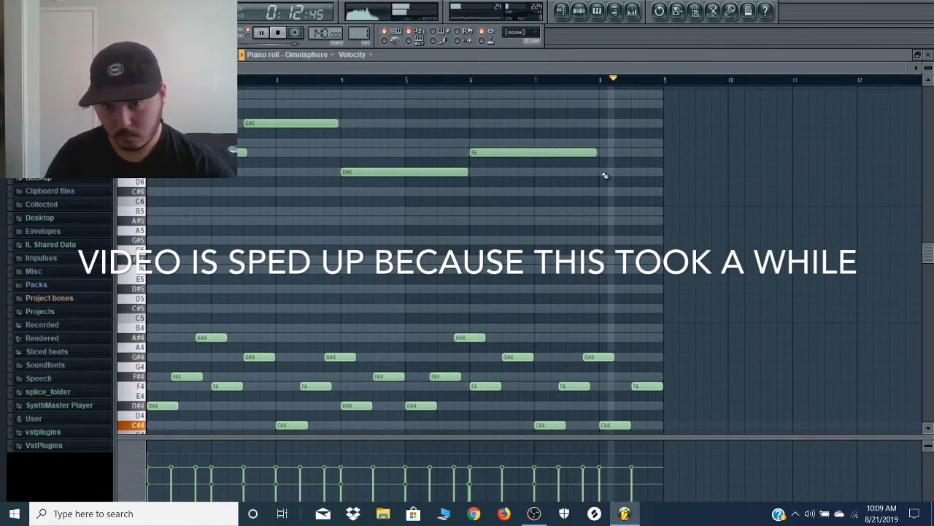
pyautogui.press('space')
pyautogui.scroll(-2, 605, 176)
pyautogui.scroll(1, 605, 176)
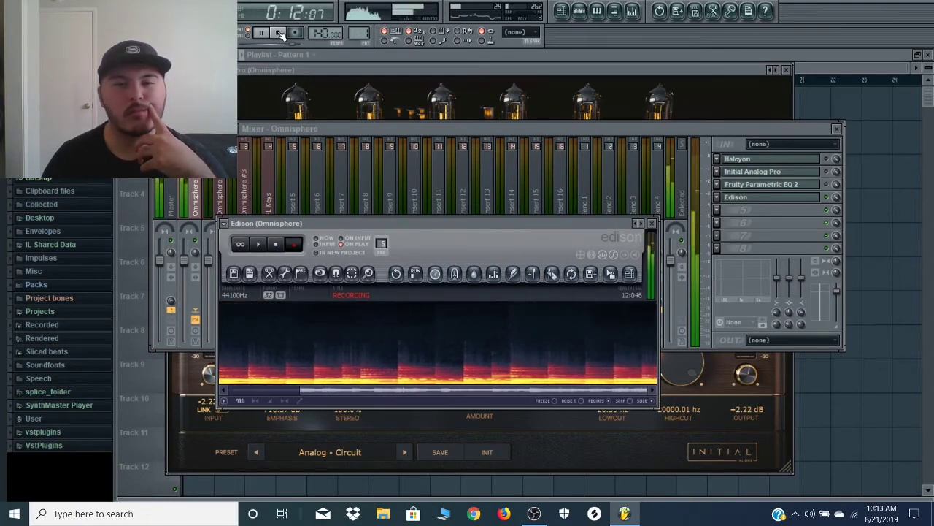
# Step: Stop playback and the Edison recording, and place the recorded Omnisphere audio on the first playlist track from bar 1
pyautogui.click(281, 34)
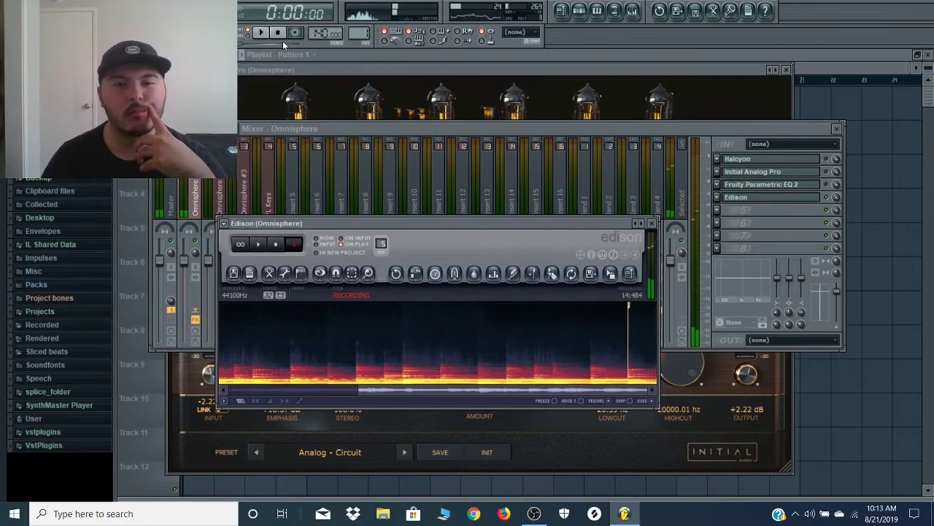
pyautogui.click(276, 243)
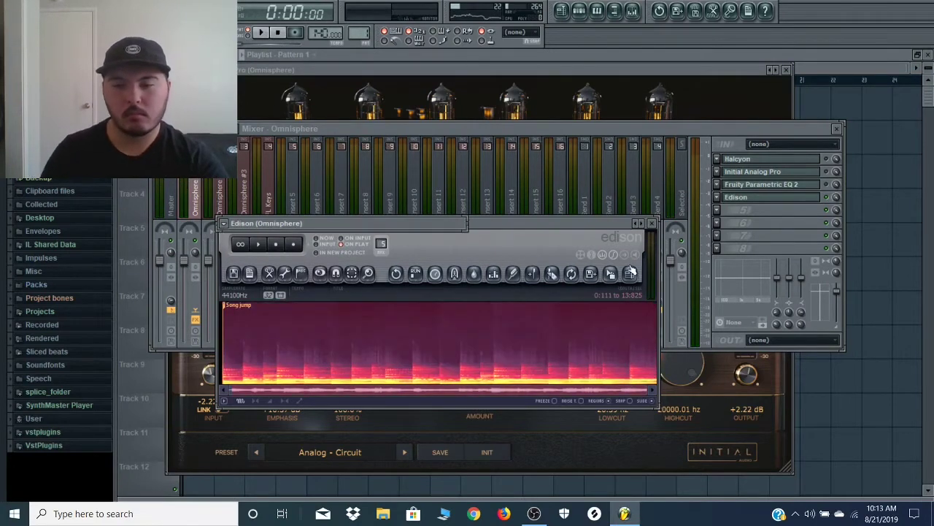
pyautogui.moveTo(868, 173); pyautogui.dragTo(199, 103)
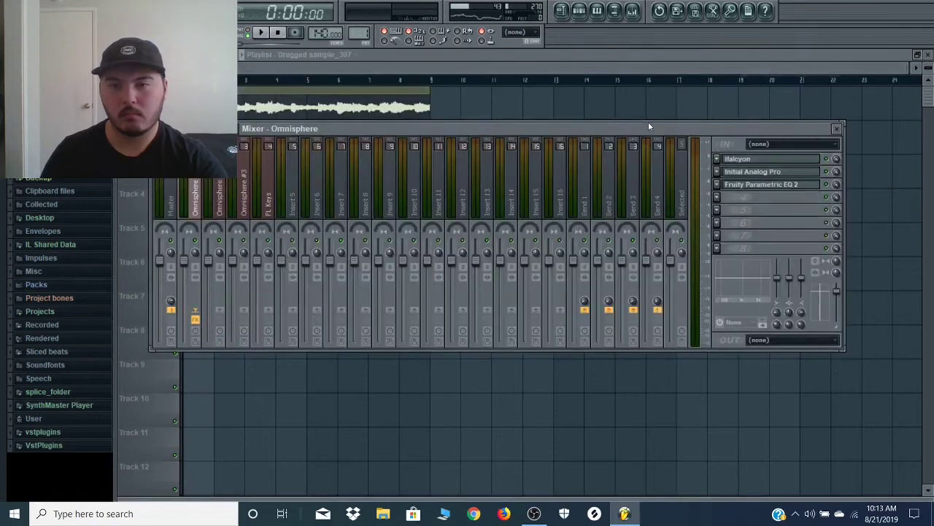
pyautogui.press('space')
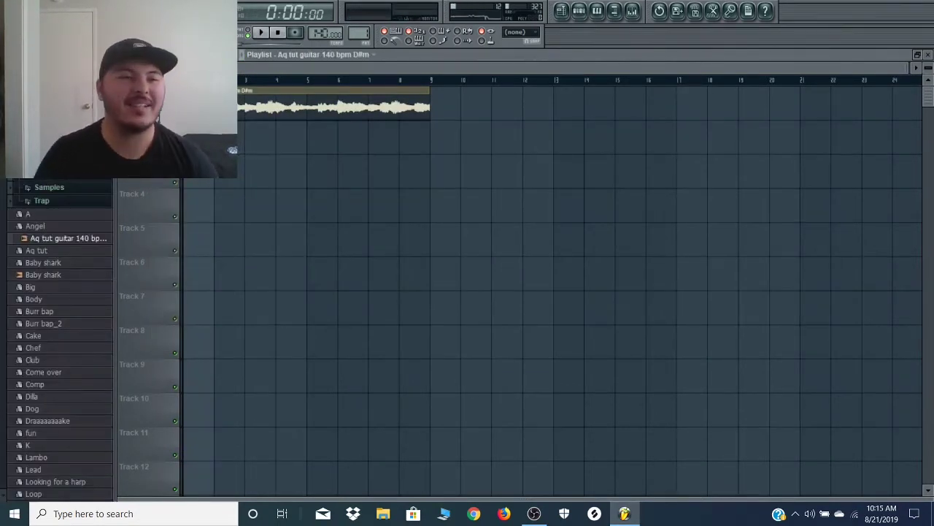
# Step: Open the Halcyon effect on the Omnisphere mixer track, examine its settings and close it again
pyautogui.click(45, 160)
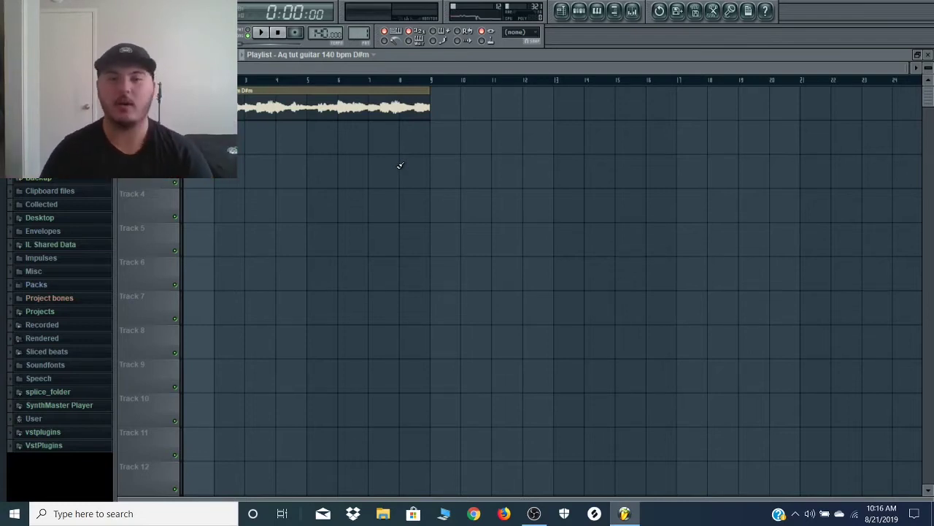
pyautogui.click(632, 10)
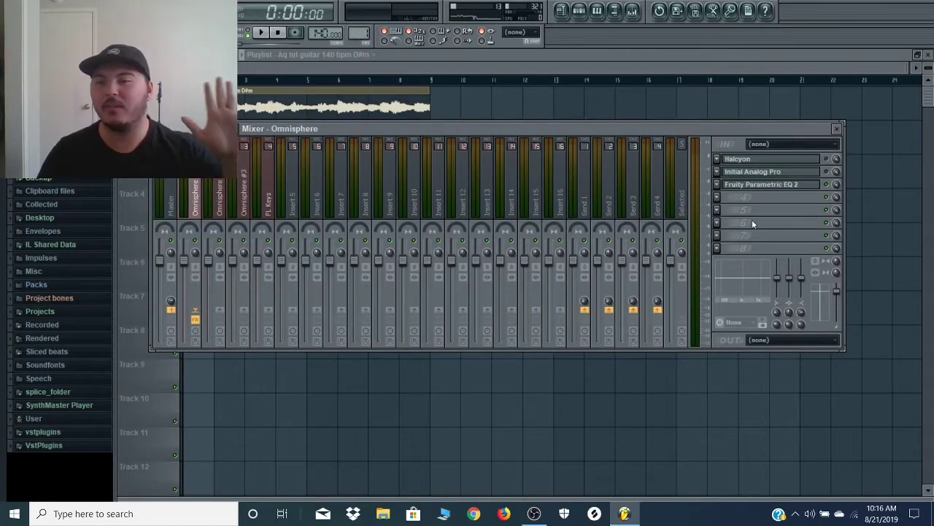
pyautogui.click(788, 165)
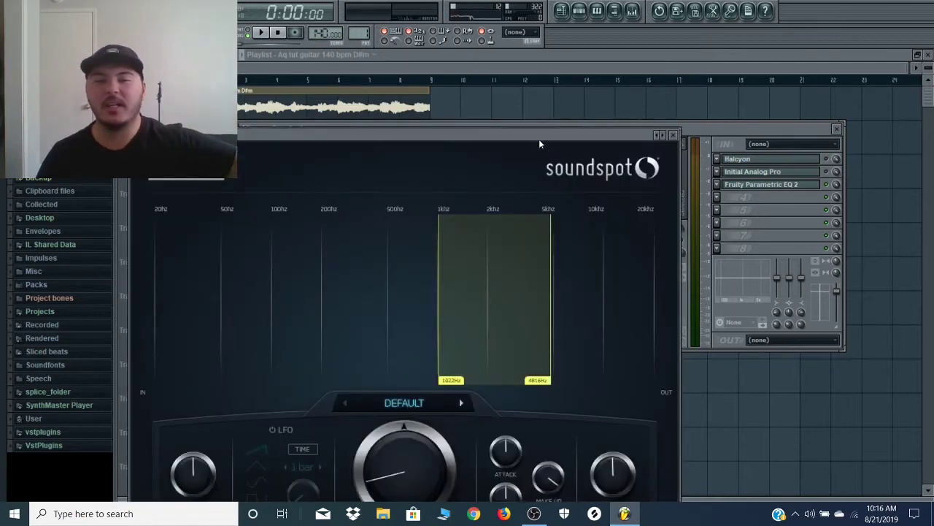
pyautogui.moveTo(539, 137); pyautogui.dragTo(543, 95)
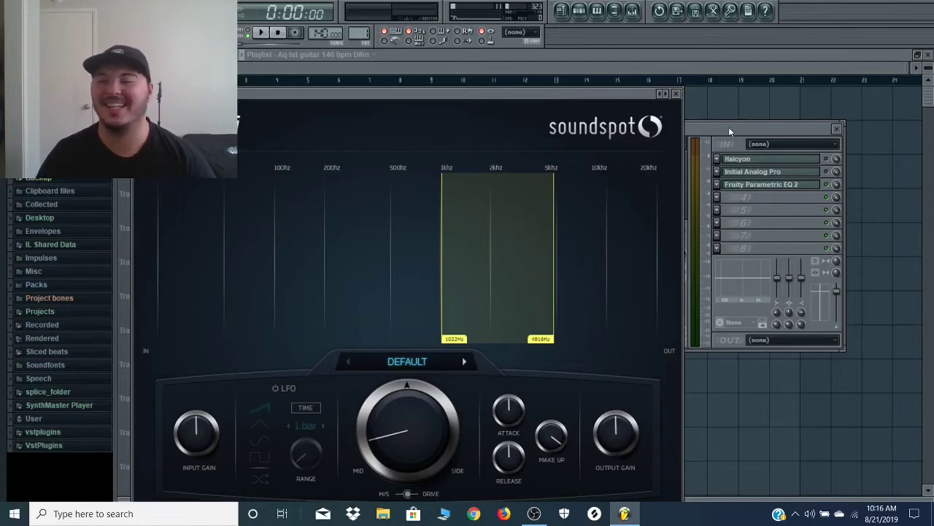
pyautogui.click(561, 10)
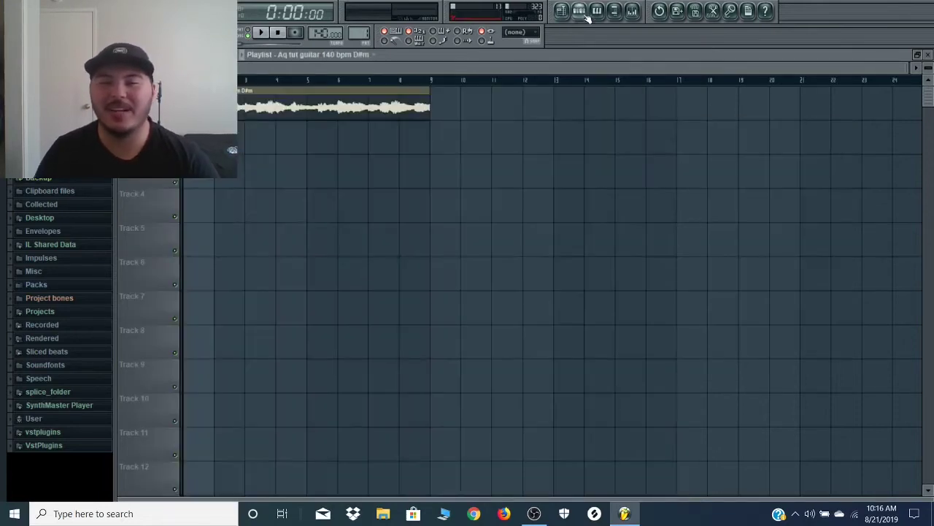
# Step: Examine the Initial Analog Pro and Fruity Parametric EQ 2 effects on the Omnisphere mixer track and play the recorded guitar loop
pyautogui.click(633, 11)
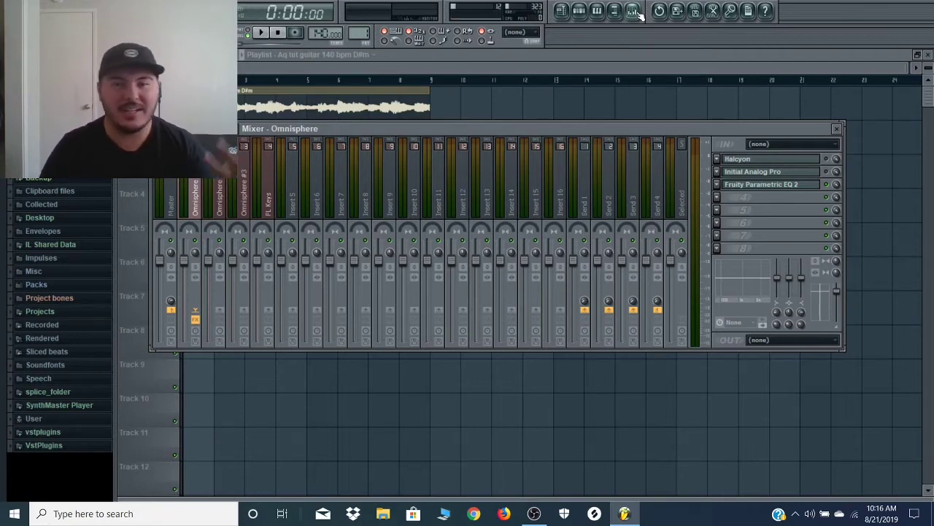
pyautogui.click(774, 172)
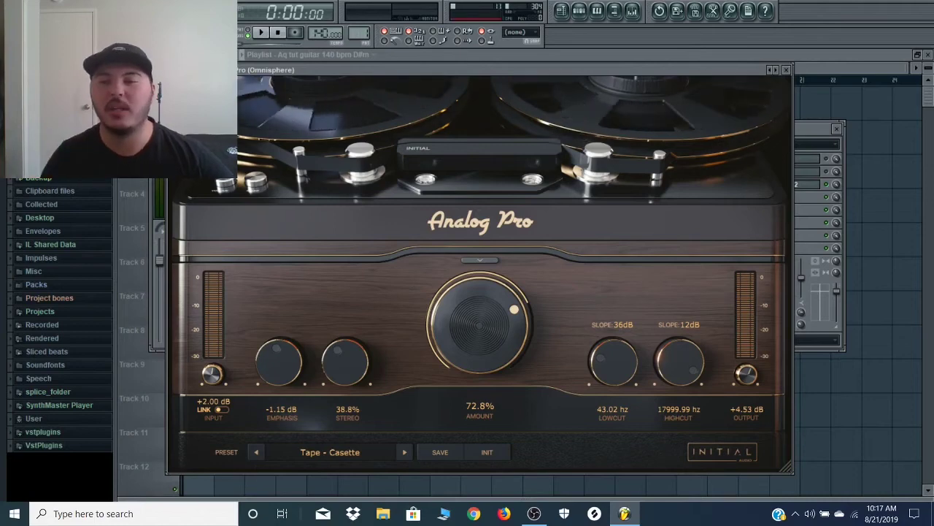
pyautogui.click(805, 184)
pyautogui.click(806, 185)
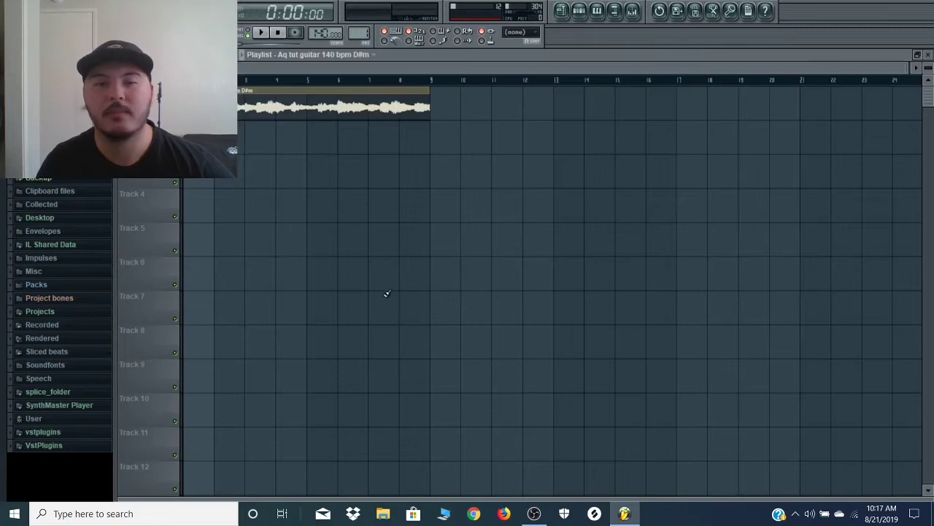
pyautogui.click(267, 35)
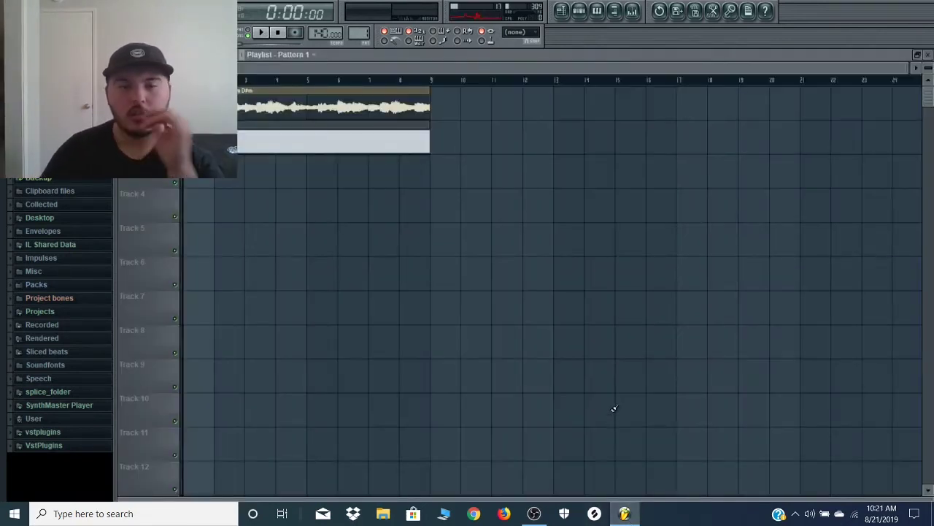
# Step: Open the Omnisphere #2 channel to examine its loaded pad patch, and return to the playlist
pyautogui.click(578, 11)
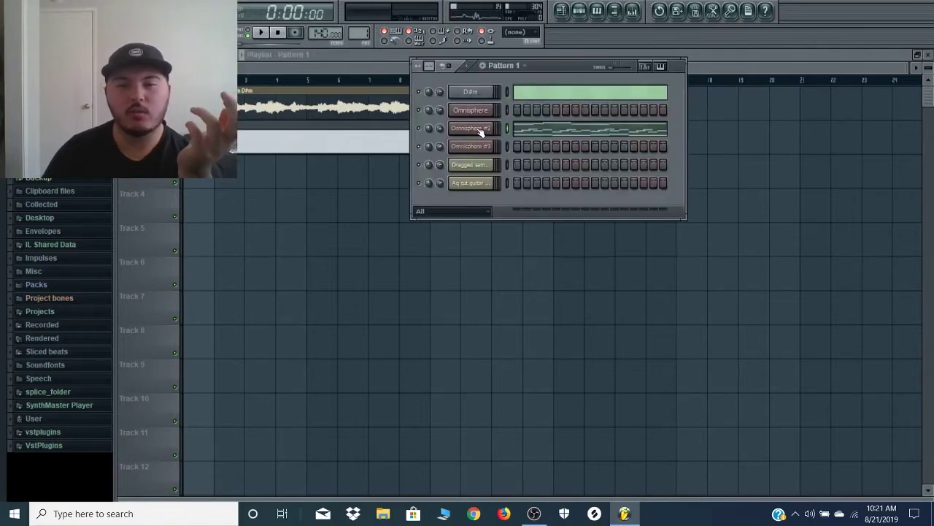
pyautogui.click(480, 130)
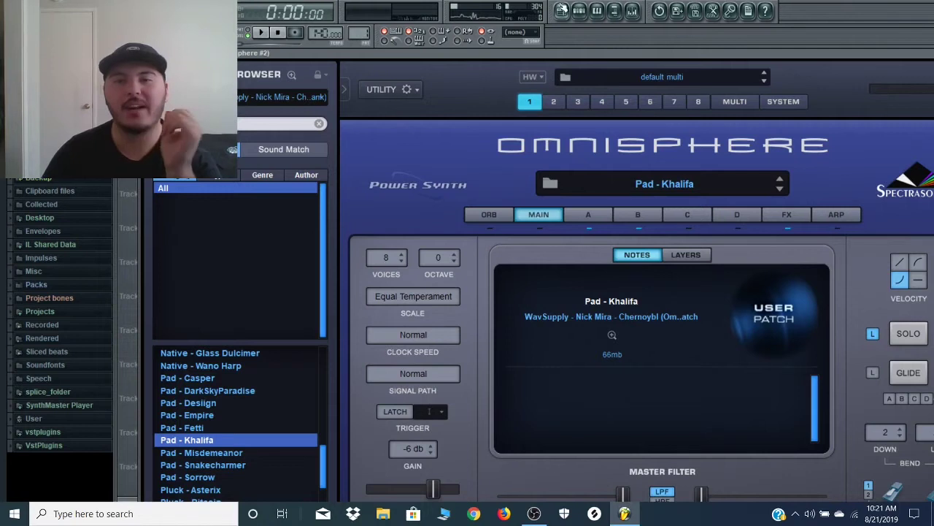
pyautogui.click(562, 11)
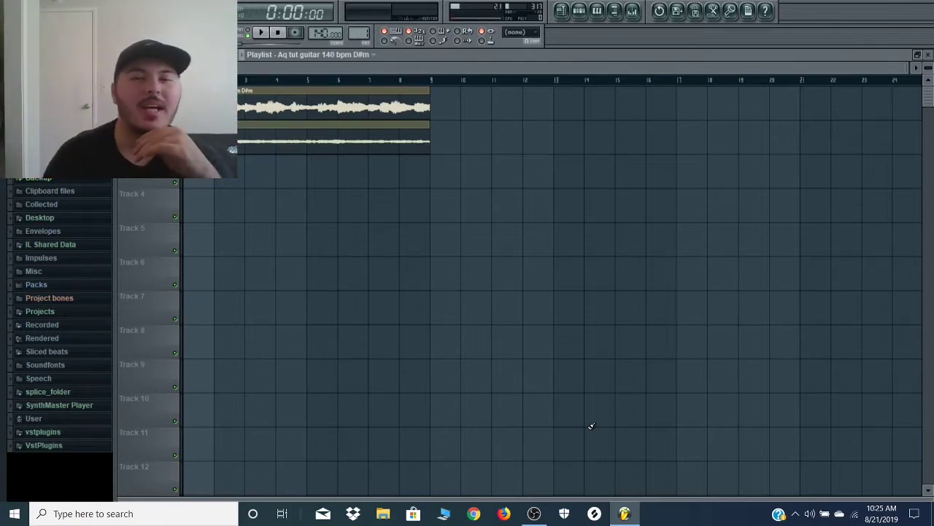
# Step: Open the channel rack and set its channel filter to show all channels
pyautogui.click(580, 10)
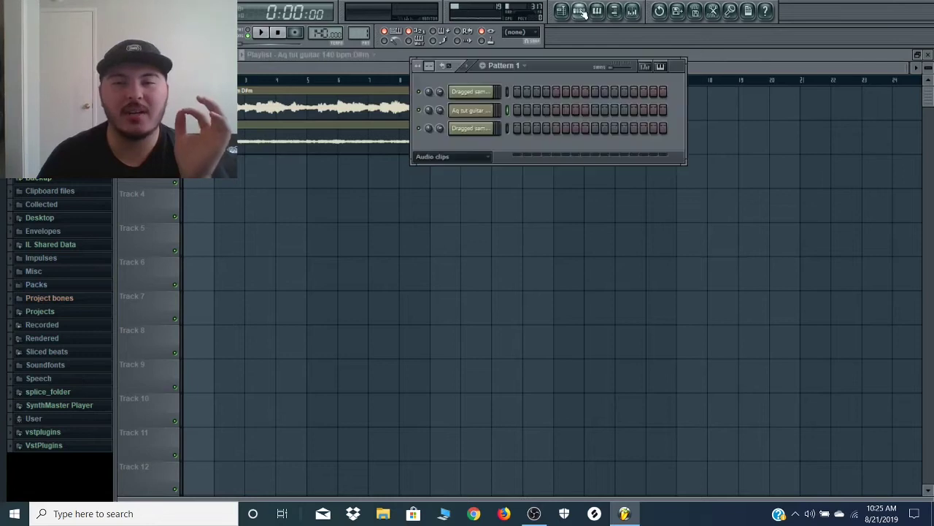
pyautogui.click(453, 156)
pyautogui.click(457, 164)
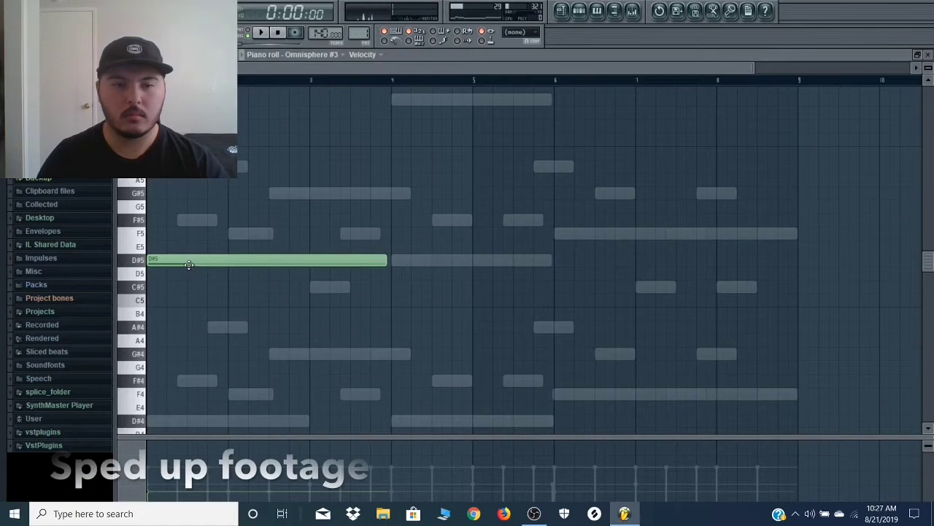
# Step: Audition the D#5 note in the Omnisphere #3 piano roll and shorten it to about three quarters of a bar
pyautogui.click(138, 260)
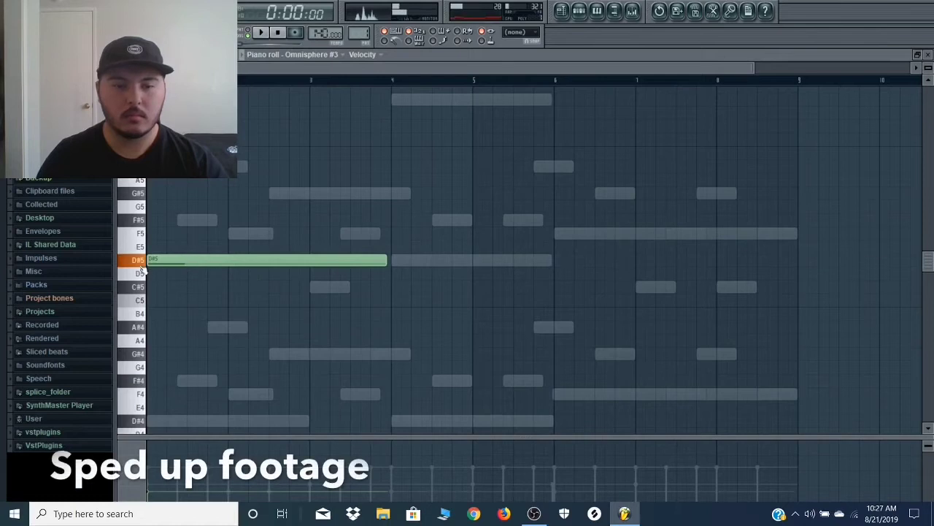
pyautogui.press('space')
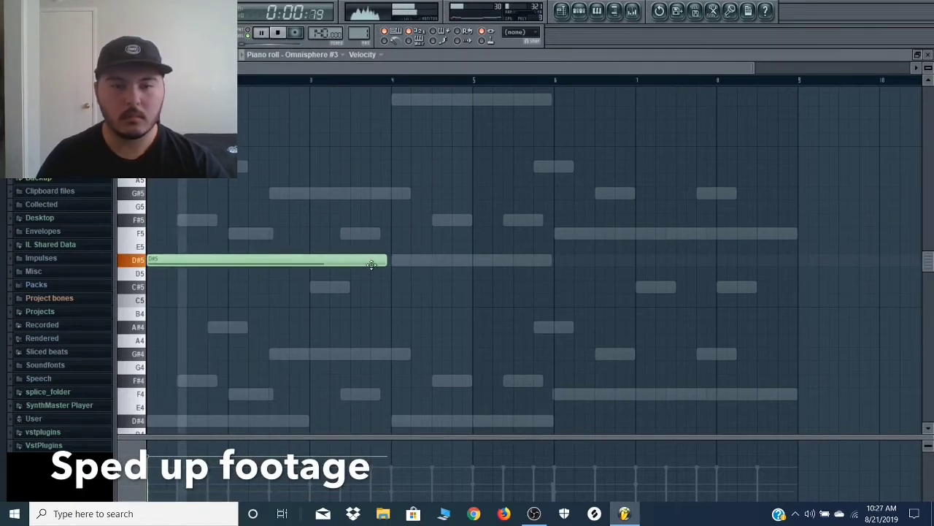
pyautogui.press('space')
pyautogui.moveTo(385, 261); pyautogui.dragTo(209, 266)
# Step: Add an A#5 note on the last beat of bar 1, ending at bar 2, and a longer F5 note starting at bar 2
pyautogui.scroll(3, 209, 266)
pyautogui.click(219, 166)
pyautogui.click(257, 233)
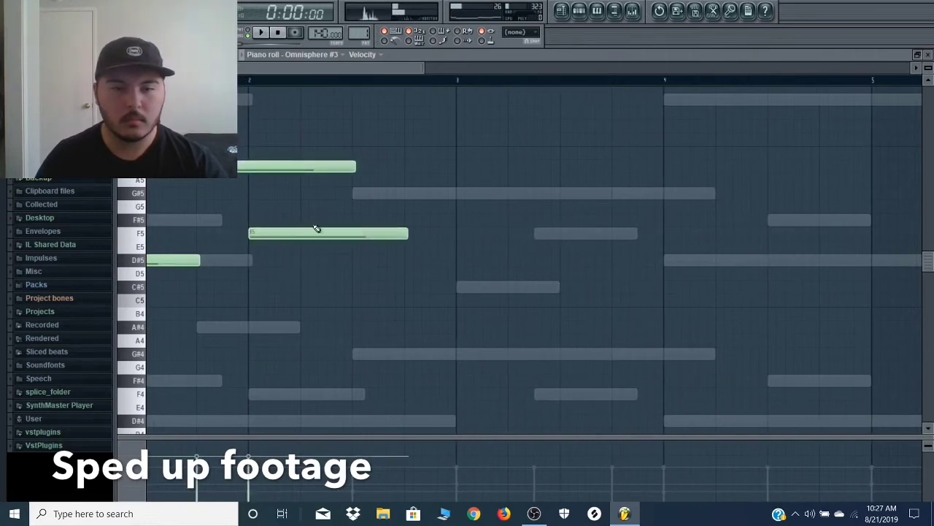
pyautogui.moveTo(351, 166); pyautogui.dragTo(248, 167)
# Step: Play the melody and add a half-bar C#5 note at the start of bar 3
pyautogui.press('space')
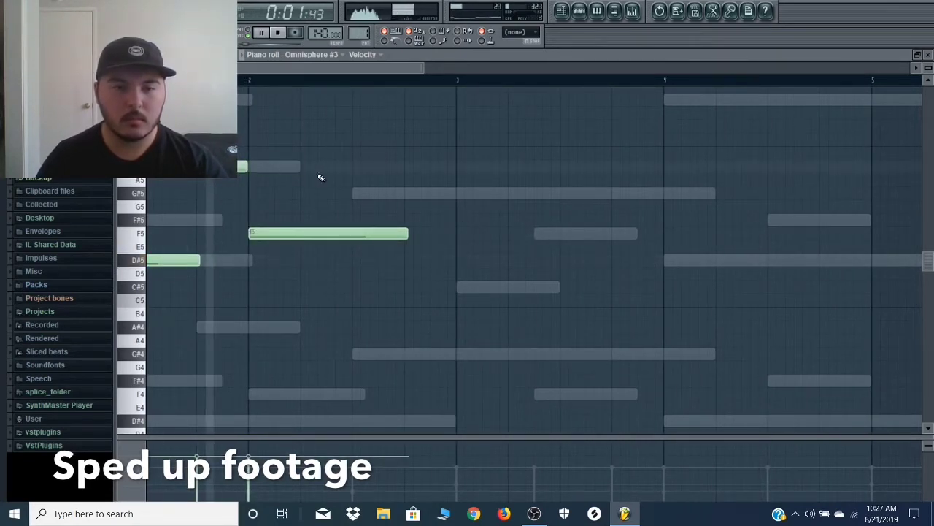
pyautogui.click(457, 286)
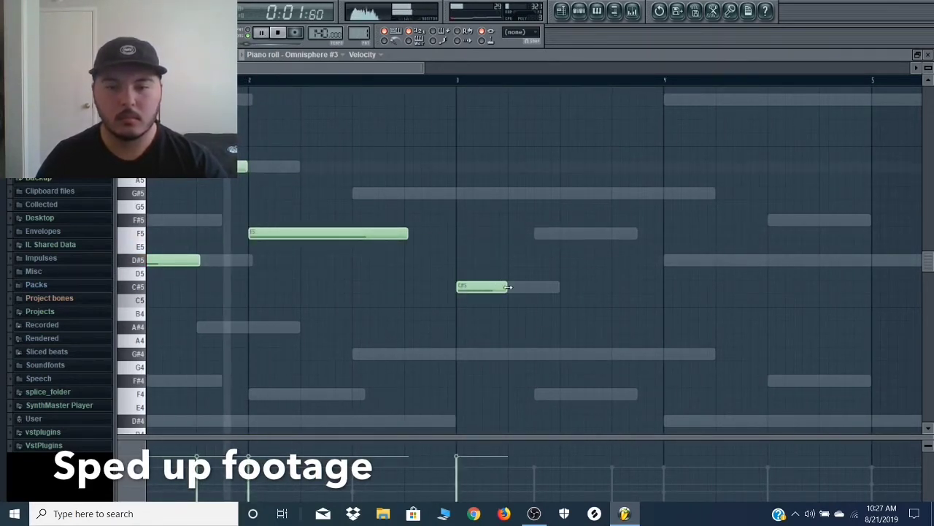
pyautogui.moveTo(508, 287); pyautogui.dragTo(565, 256)
# Step: Add a short G#5 note at the middle of bar 3, followed by two short F5 notes
pyautogui.click(566, 232)
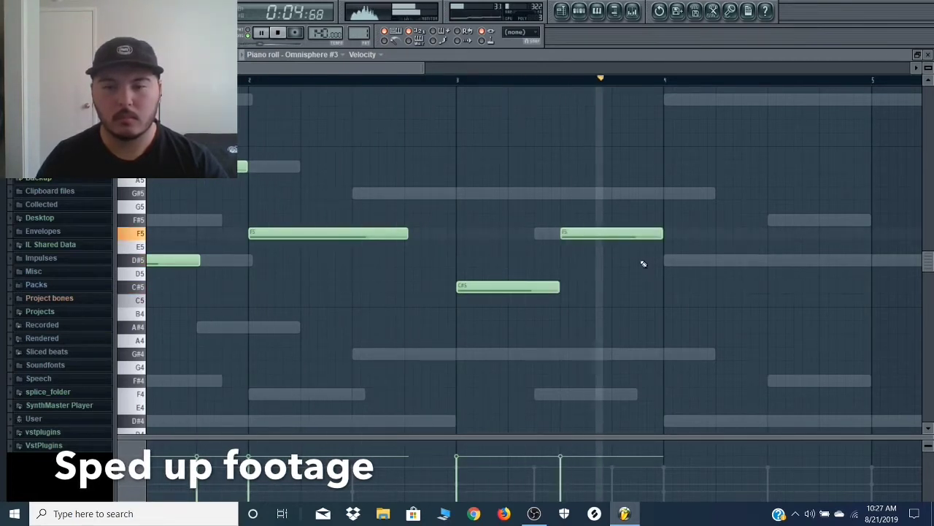
pyautogui.moveTo(613, 232); pyautogui.dragTo(613, 193)
pyautogui.click(617, 233)
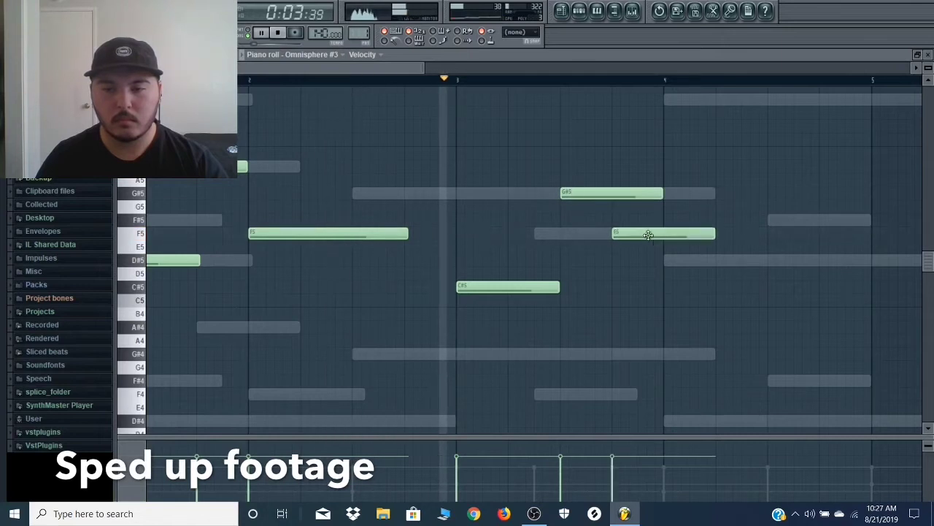
pyautogui.moveTo(715, 236); pyautogui.dragTo(625, 234)
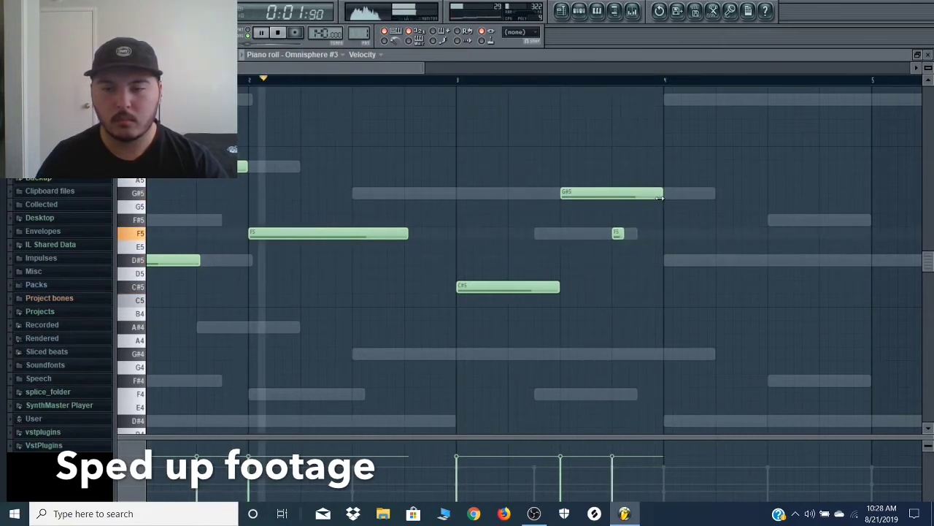
pyautogui.moveTo(662, 193); pyautogui.dragTo(575, 194)
pyautogui.click(590, 233)
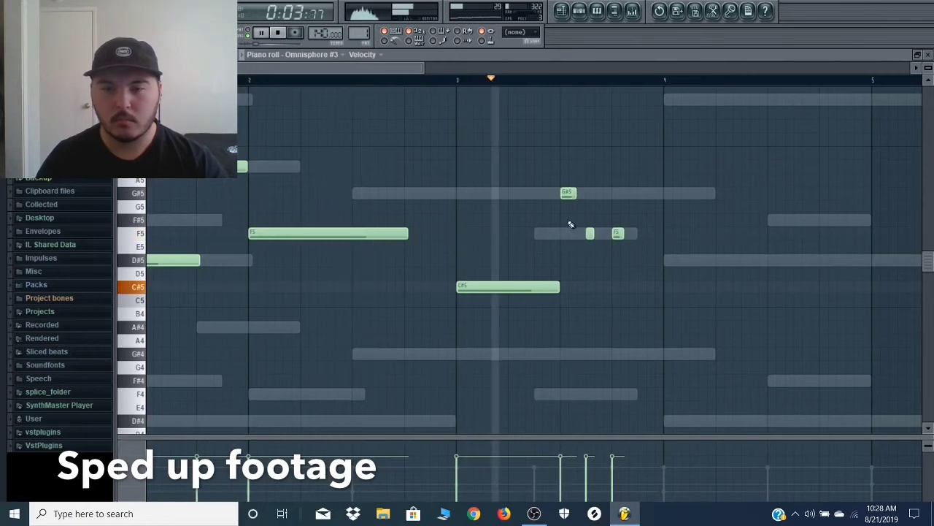
# Step: Add a D#5 note about two thirds of a bar long at bar 4, and shorten bar 3's C#5 note to a quarter bar
pyautogui.click(667, 261)
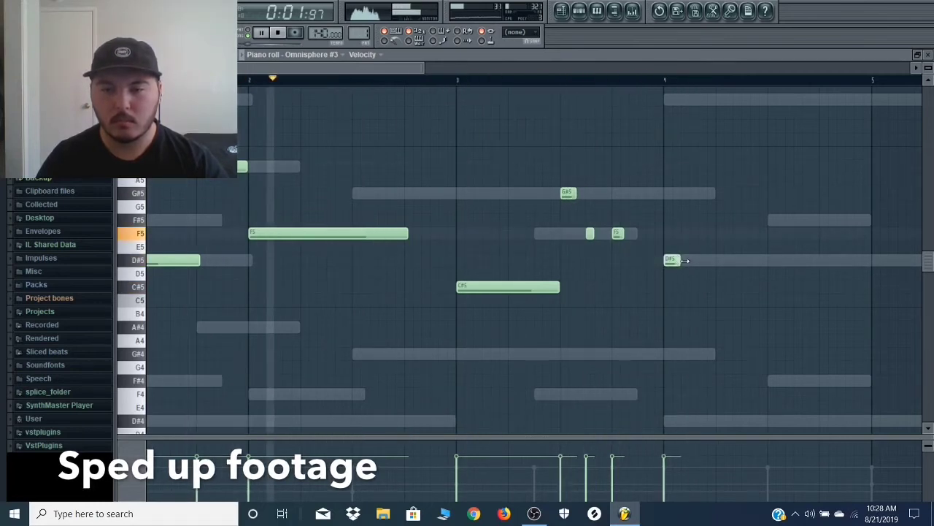
pyautogui.moveTo(673, 261); pyautogui.dragTo(802, 261)
pyautogui.moveTo(559, 286); pyautogui.dragTo(509, 287)
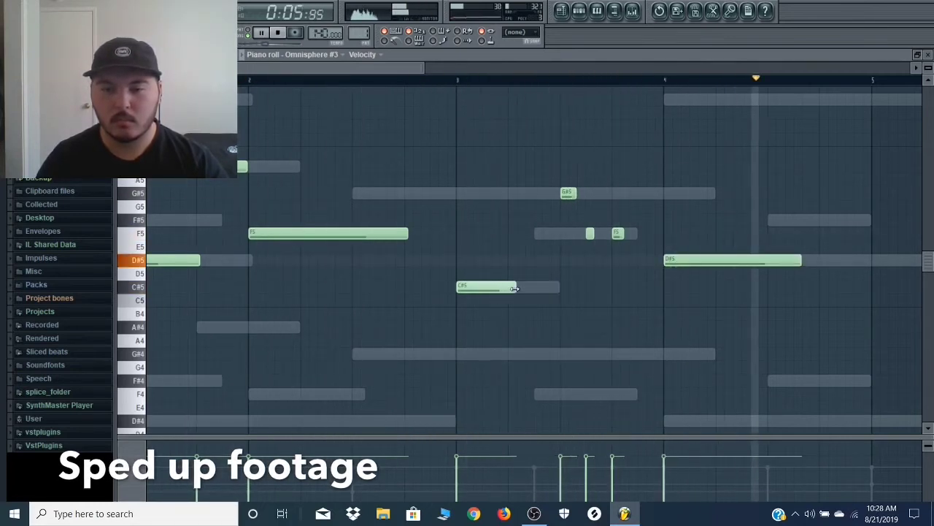
# Step: Add a short F5 note just before the G#5 note in bar 3
pyautogui.click(541, 235)
pyautogui.rightClick(562, 234)
pyautogui.click(567, 195)
pyautogui.click(537, 238)
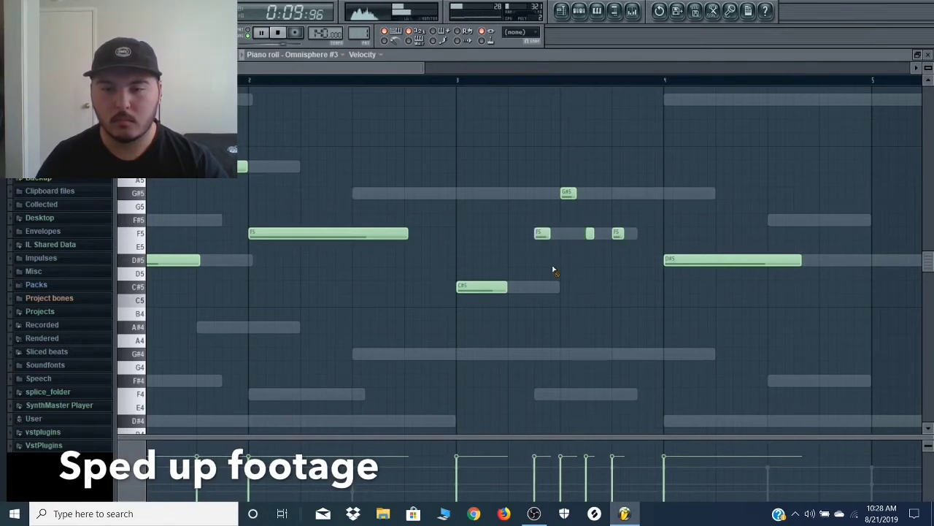
# Step: Shorten the A#5 note in bar 1, add a short G#5 note after it, and play the melody
pyautogui.scroll(-1, 558, 270)
pyautogui.scroll(-2, 556, 273)
pyautogui.scroll(4, 438, 227)
pyautogui.press('space')
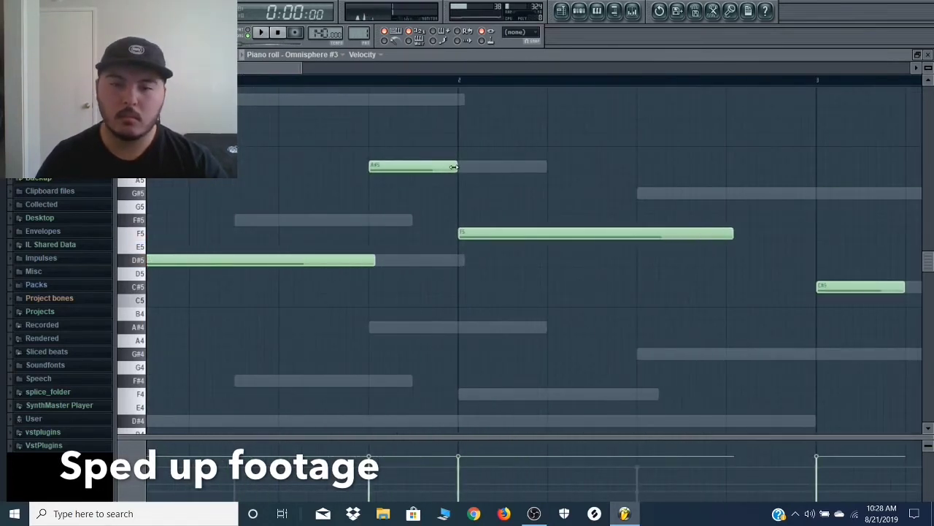
pyautogui.moveTo(457, 167); pyautogui.dragTo(389, 165)
pyautogui.click(418, 193)
pyautogui.keyDown('ctrl'); pyautogui.click(429, 159); pyautogui.keyUp('ctrl')
pyautogui.press('space')
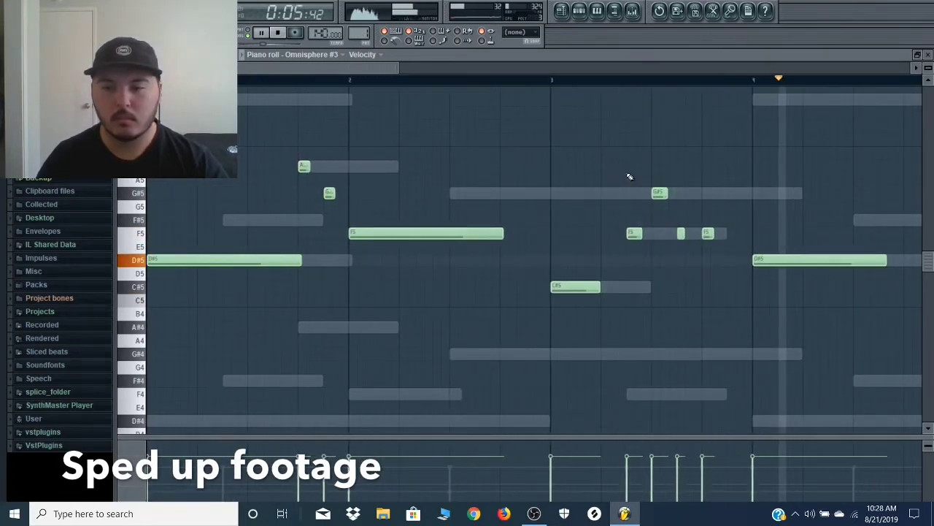
# Step: Delete the F5 note before bar 3's G#5, and replace the F5 right after the G#5 with a short F#5 note
pyautogui.rightClick(635, 234)
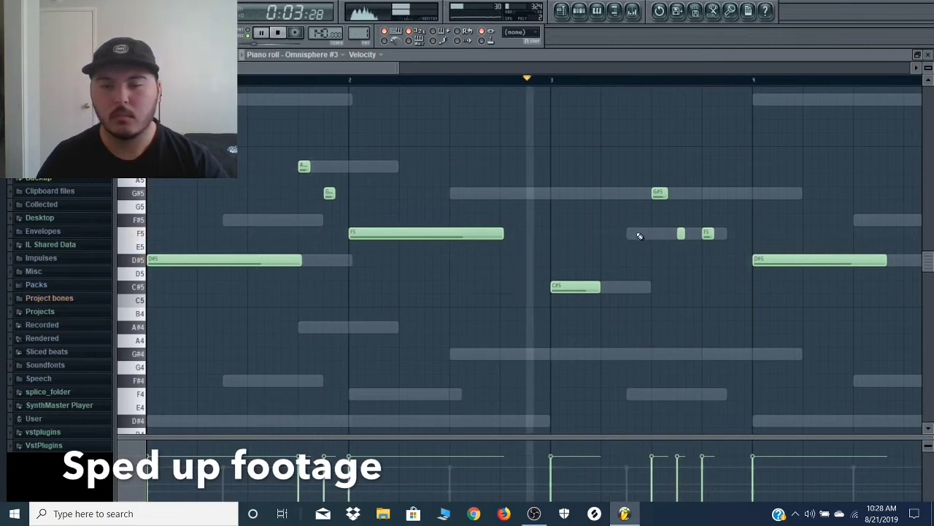
pyautogui.scroll(-2, 516, 246)
pyautogui.press('space')
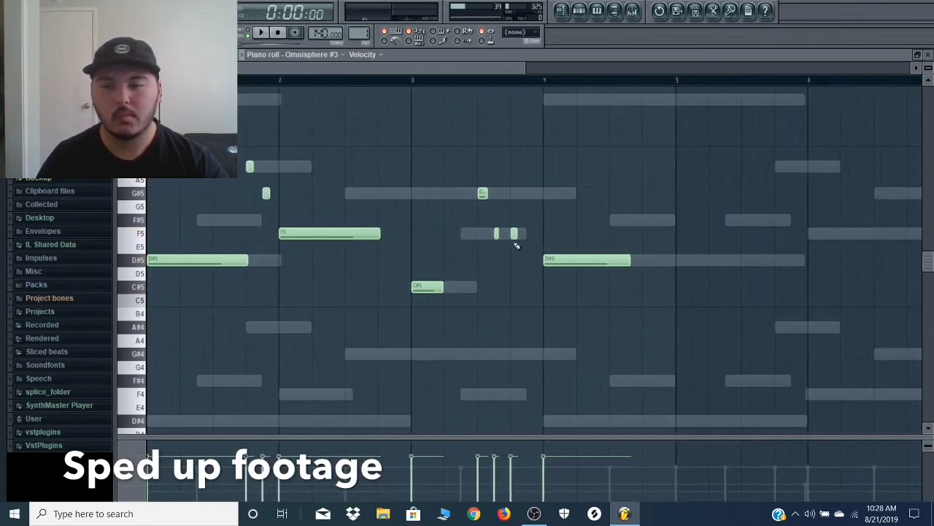
pyautogui.rightClick(498, 233)
pyautogui.click(497, 219)
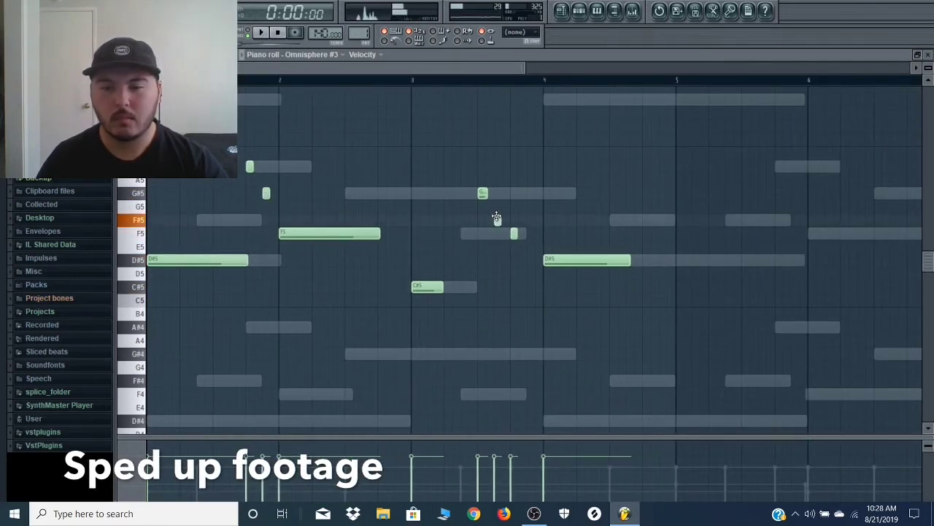
pyautogui.press('space')
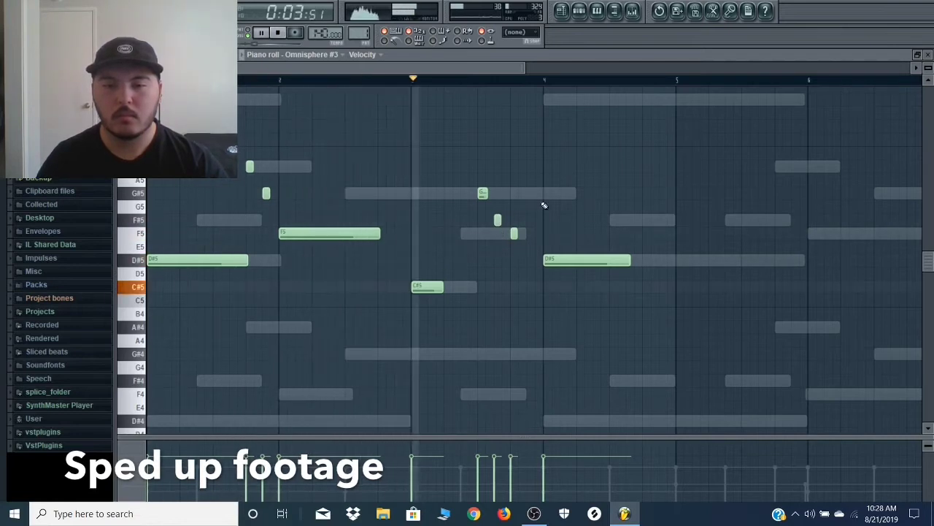
# Step: Replay the melody, shorten bar 4's D#5 note to half a bar, and add a C#5 note after it
pyautogui.press('space')
pyautogui.press('space')
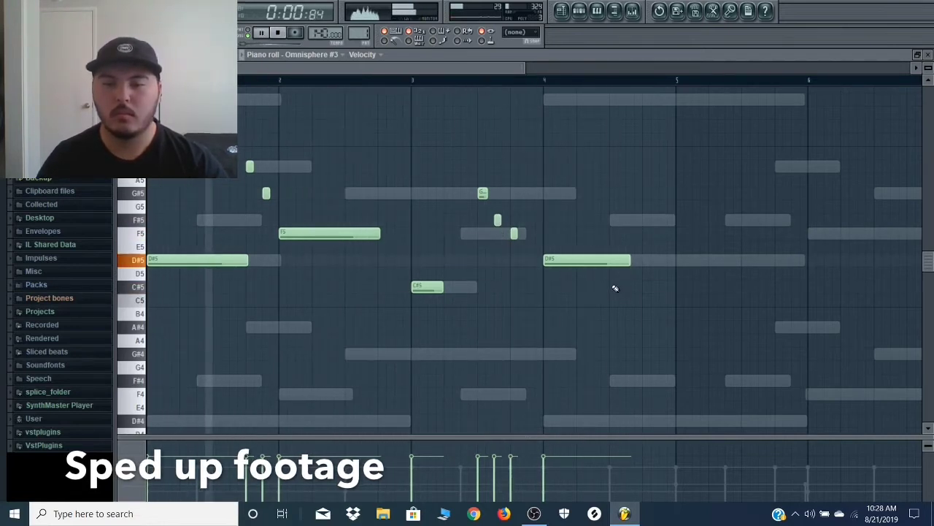
pyautogui.moveTo(628, 261); pyautogui.dragTo(613, 285)
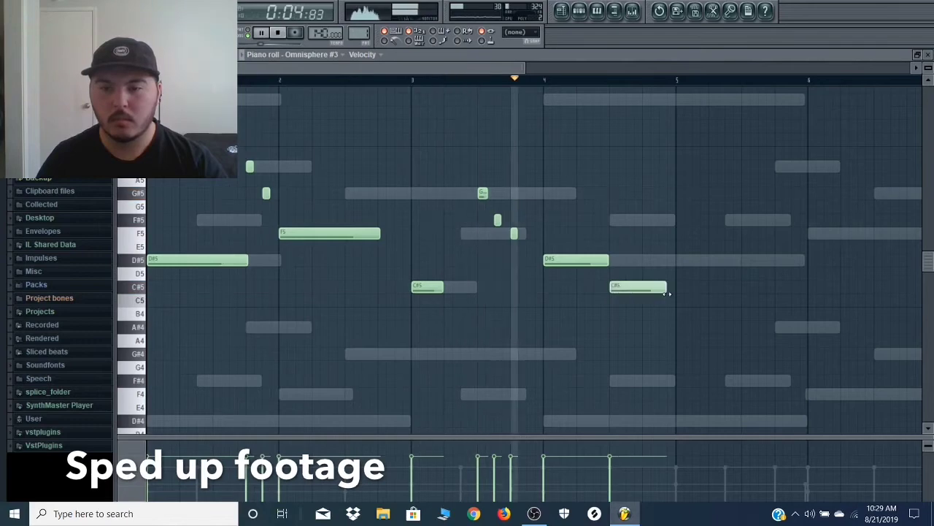
# Step: Duplicate the four-bar melody to start at bar 5, lower the notes by an octave, and play the result
pyautogui.scroll(-3, 703, 296)
pyautogui.press('space')
pyautogui.moveTo(530, 362); pyautogui.dragTo(162, 95)
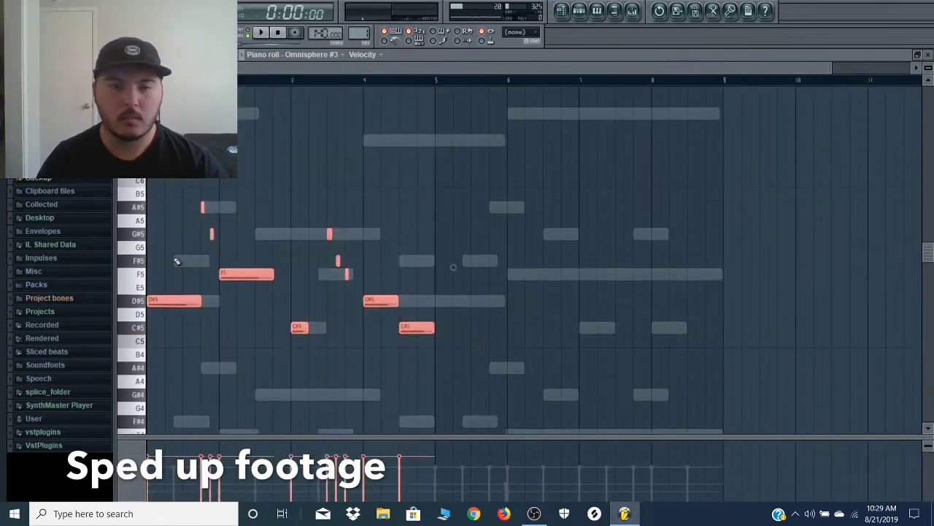
pyautogui.moveTo(185, 301); pyautogui.dragTo(475, 300)
pyautogui.keyDown('ctrl'); pyautogui.click(383, 132); pyautogui.keyUp('ctrl')
pyautogui.hotkey('ctrl', 'Down')
pyautogui.press('space')
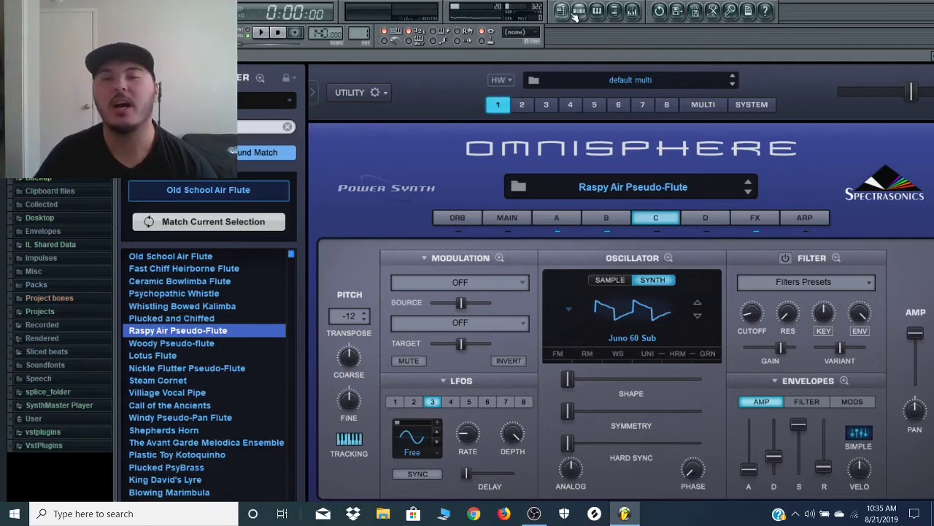
# Step: Return to the playlist from the Omnisphere flute patch and open the mixer
pyautogui.click(557, 61)
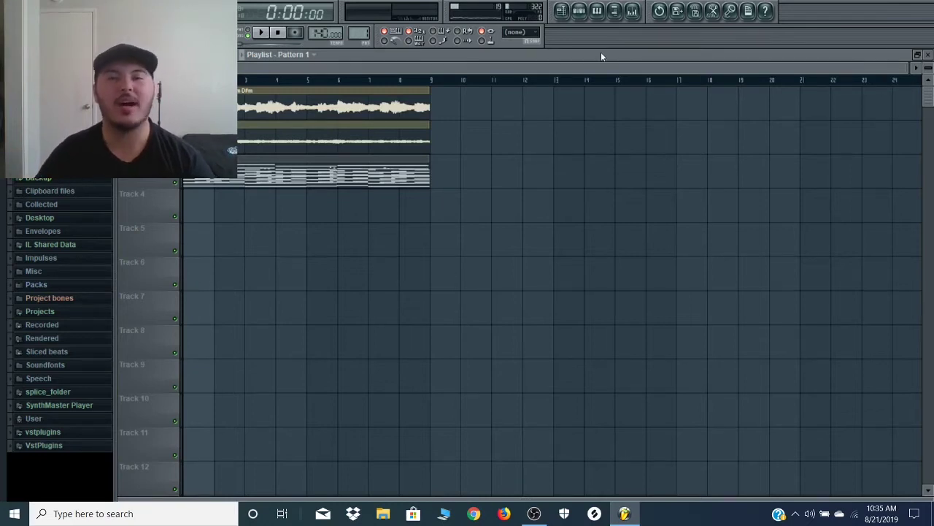
pyautogui.click(632, 11)
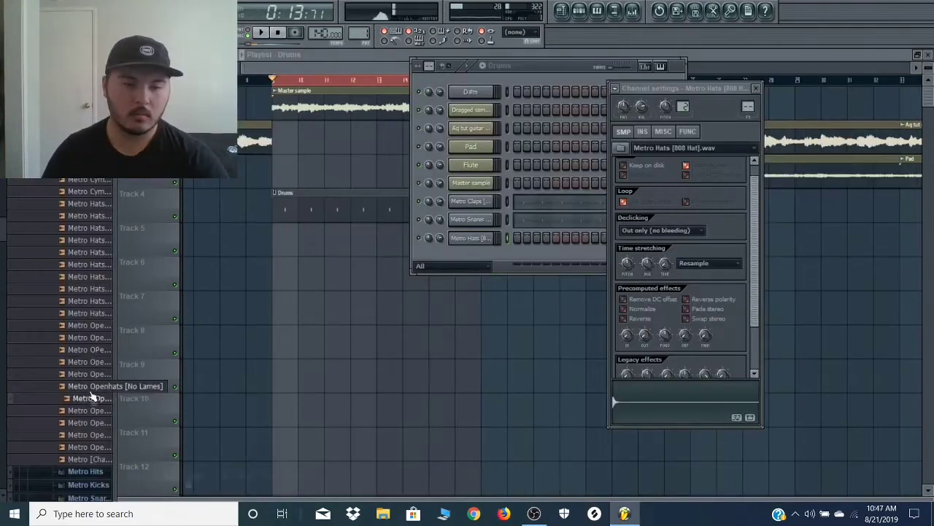
# Step: Add the Metro Openhats [No Lames] sample as a new channel, enable its volume envelope, and open its piano roll
pyautogui.moveTo(94, 392); pyautogui.dragTo(471, 256)
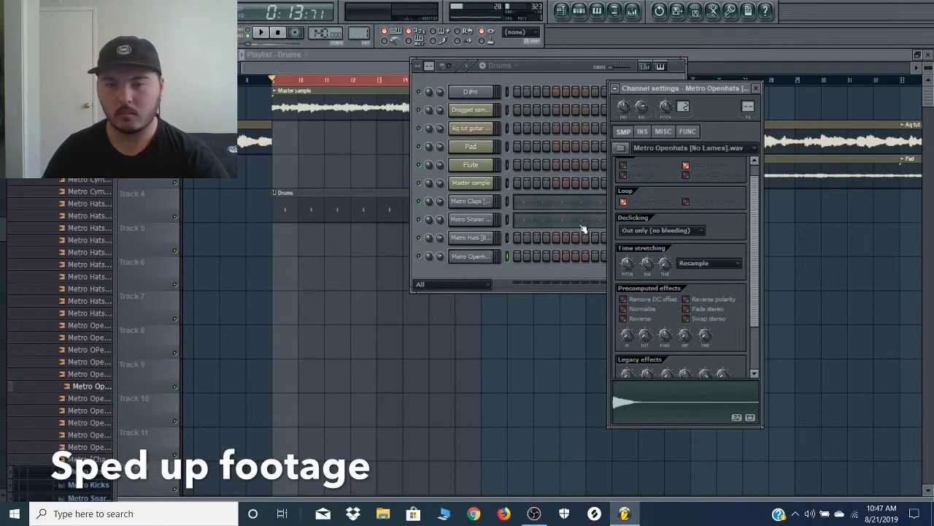
pyautogui.click(643, 131)
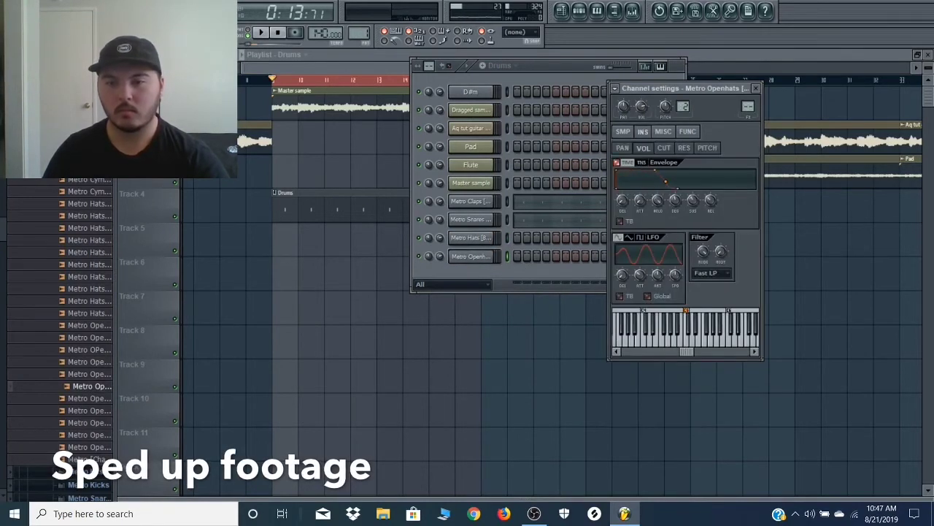
pyautogui.press('F7')
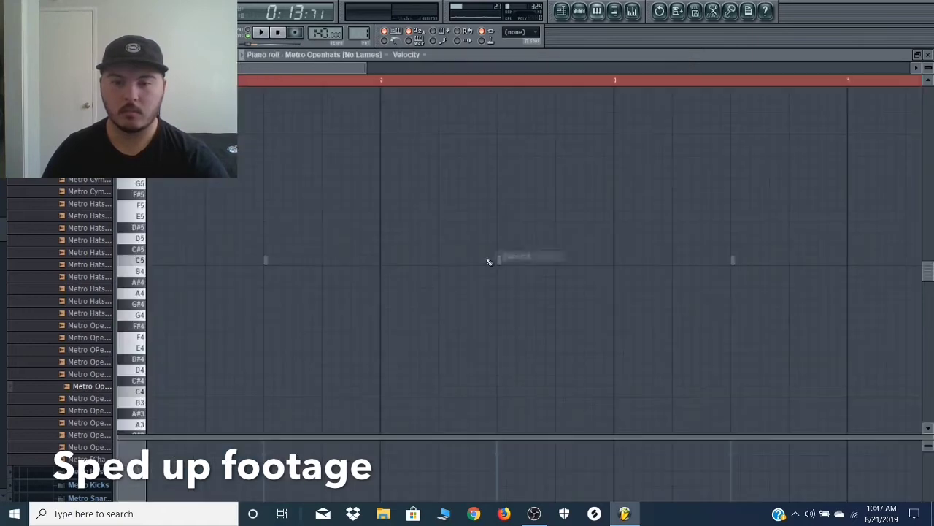
# Step: Place a quarter-bar C5 open hat note on beat 2 of bar 1 with a short D#4 slide note at its end
pyautogui.scroll(-5, 727, 107)
pyautogui.hotkey('ctrl', 'd')
pyautogui.scroll(5, 153, 267)
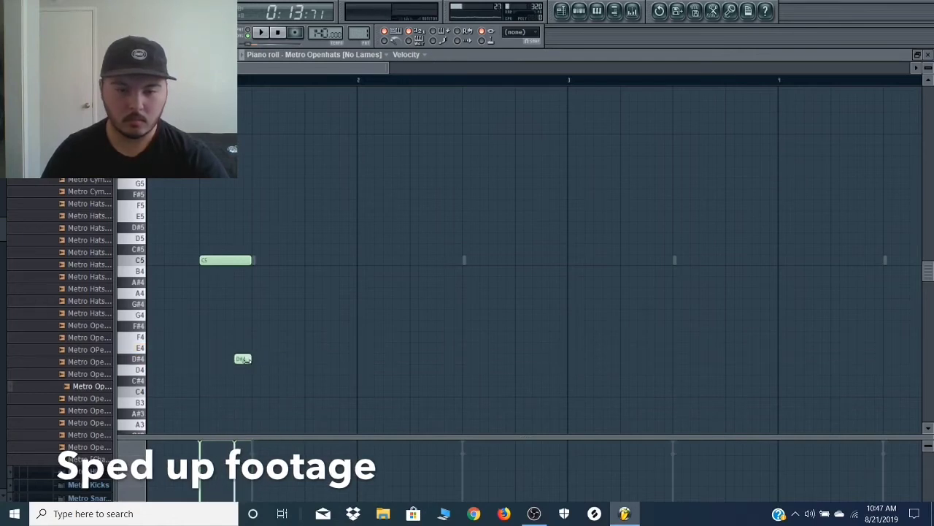
pyautogui.doubleClick(244, 359)
pyautogui.press('Return')
pyautogui.press('space')
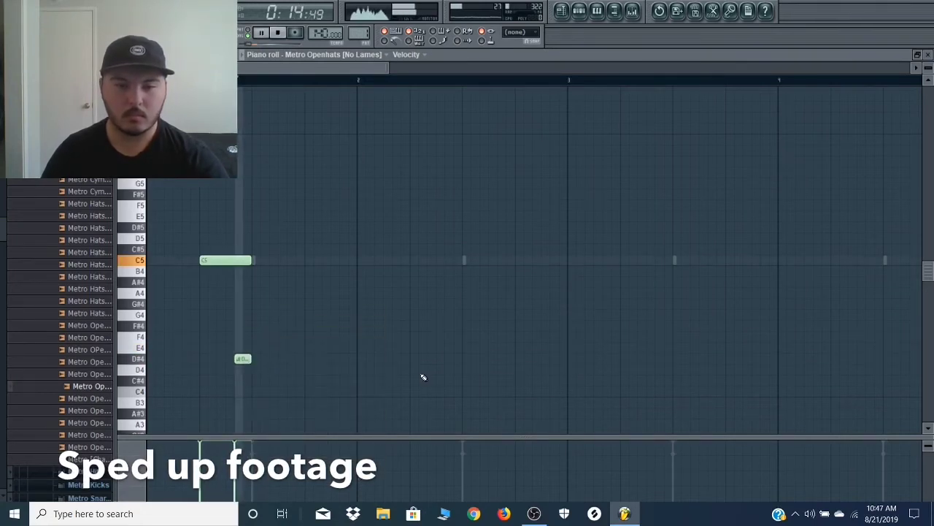
# Step: Lower the open hat's slide note by an octave to D#3
pyautogui.scroll(3, 239, 363)
pyautogui.keyDown('ctrl'); pyautogui.click(239, 362); pyautogui.keyUp('ctrl')
pyautogui.hotkey('ctrl', 'Down')
pyautogui.scroll(-3, 239, 363)
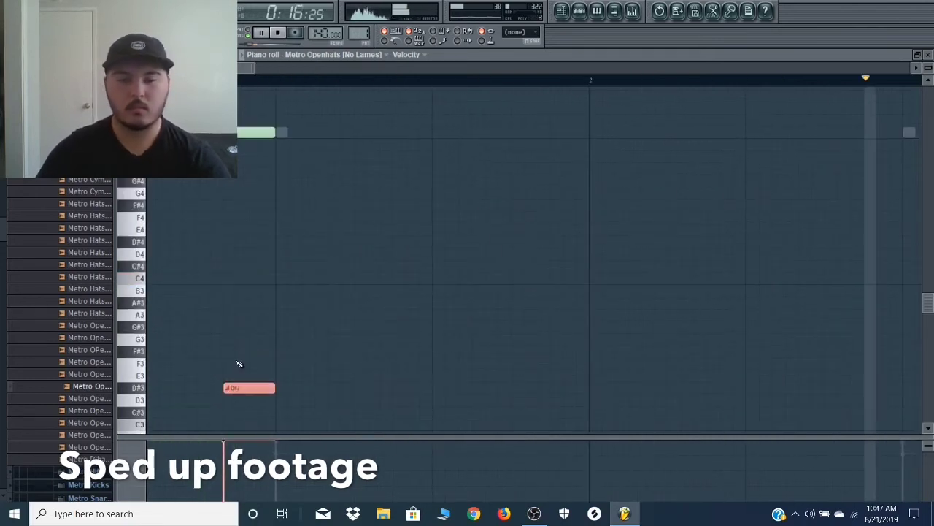
# Step: Copy the C5 open hat note and its D#3 slide note from bar 1 to bar 3
pyautogui.scroll(-4, 365, 287)
pyautogui.moveTo(225, 429); pyautogui.dragTo(149, 91)
pyautogui.moveTo(164, 144); pyautogui.dragTo(299, 145)
pyautogui.scroll(2, 299, 189)
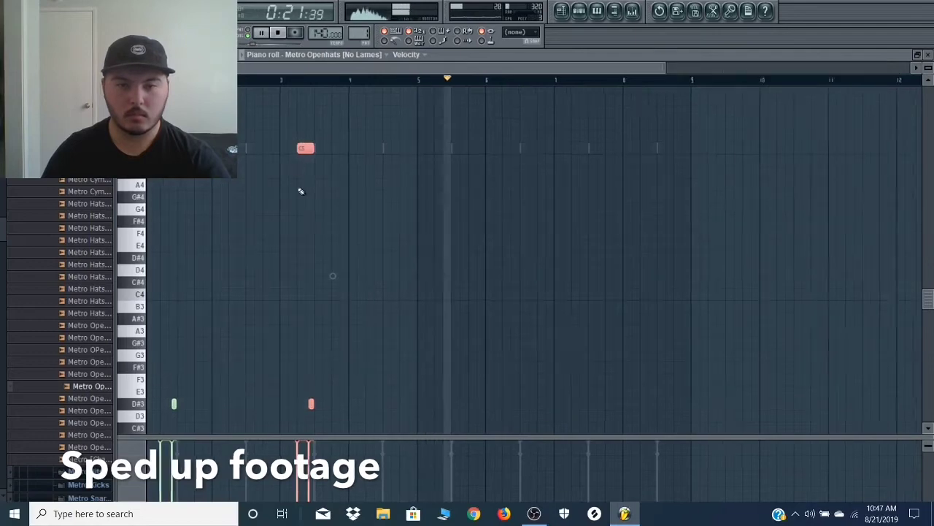
pyautogui.scroll(-3, 299, 175)
pyautogui.keyDown('ctrl'); pyautogui.click(392, 158); pyautogui.keyUp('ctrl')
pyautogui.moveTo(391, 155); pyautogui.dragTo(149, 214)
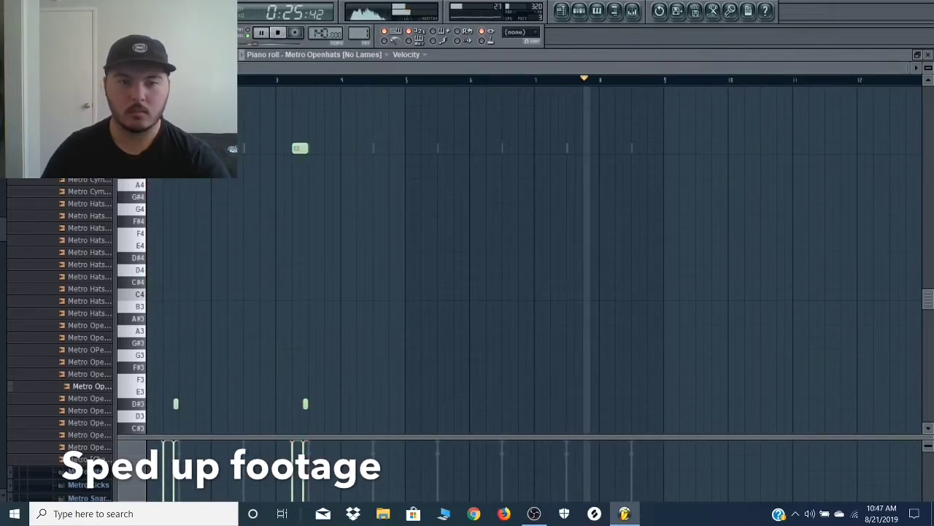
# Step: Duplicate the open hat notes of the first four bars to bars 5 through 8
pyautogui.moveTo(156, 131); pyautogui.dragTo(440, 467)
pyautogui.scroll(4, 322, 248)
pyautogui.scroll(4, 339, 248)
pyautogui.scroll(-4, 388, 223)
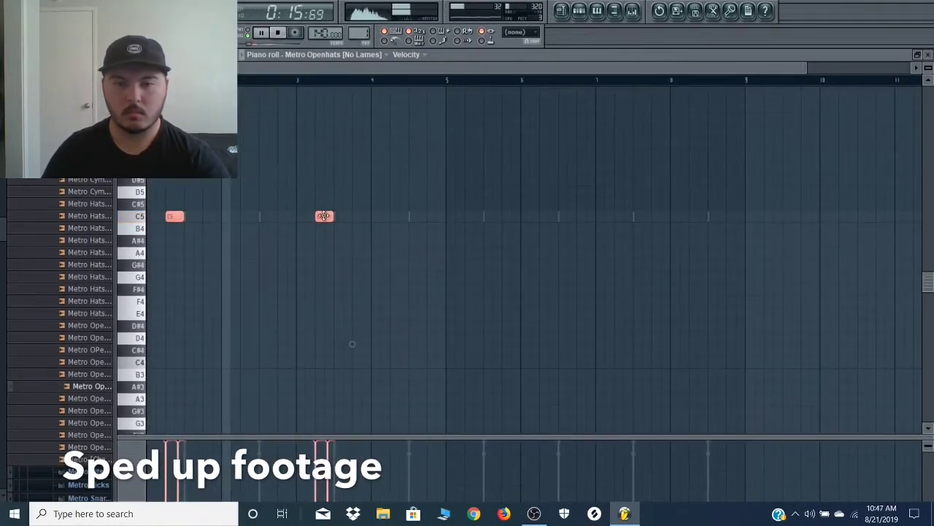
pyautogui.moveTo(323, 216); pyautogui.dragTo(622, 216)
pyautogui.keyDown('ctrl'); pyautogui.click(650, 156); pyautogui.keyUp('ctrl')
# Step: Add the Metro Snare [Turn Up] sample from the Metro snares folder as a new channel in the Drums pattern
pyautogui.click(580, 11)
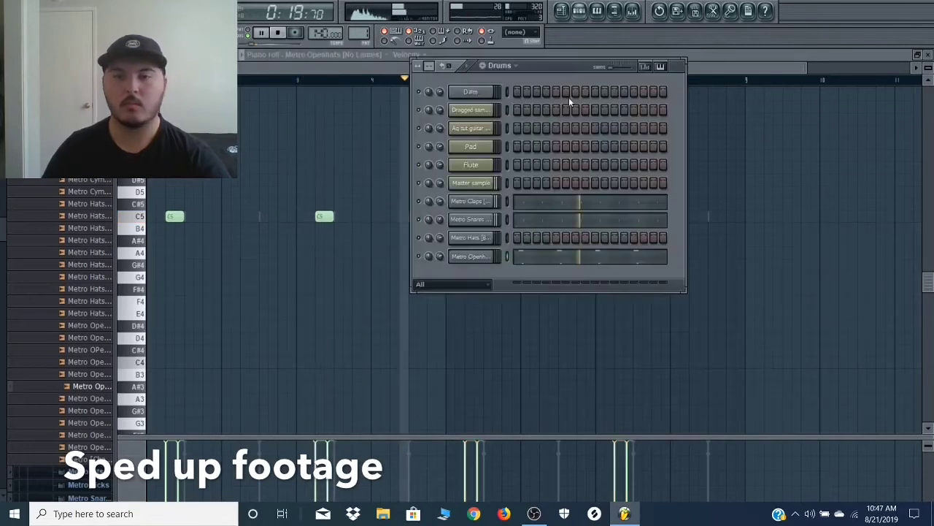
pyautogui.click(73, 143)
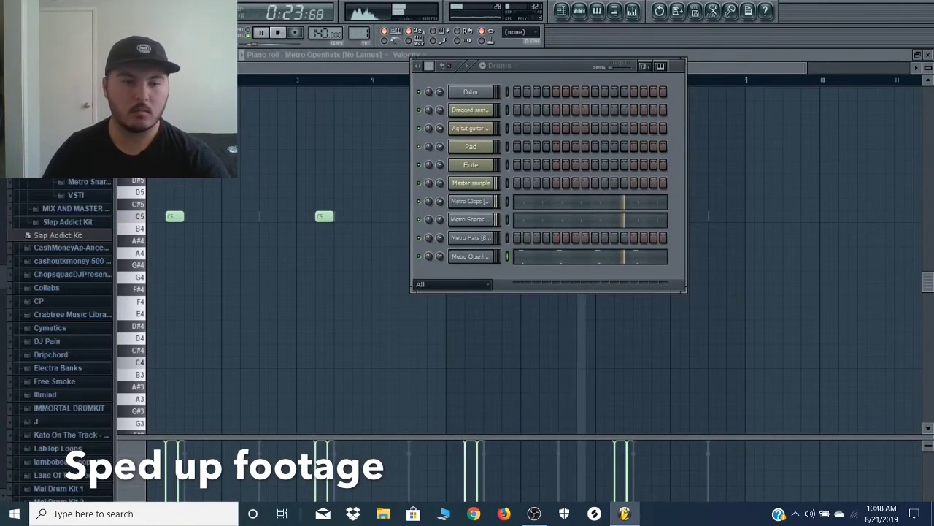
pyautogui.click(68, 183)
pyautogui.click(72, 246)
pyautogui.press('space')
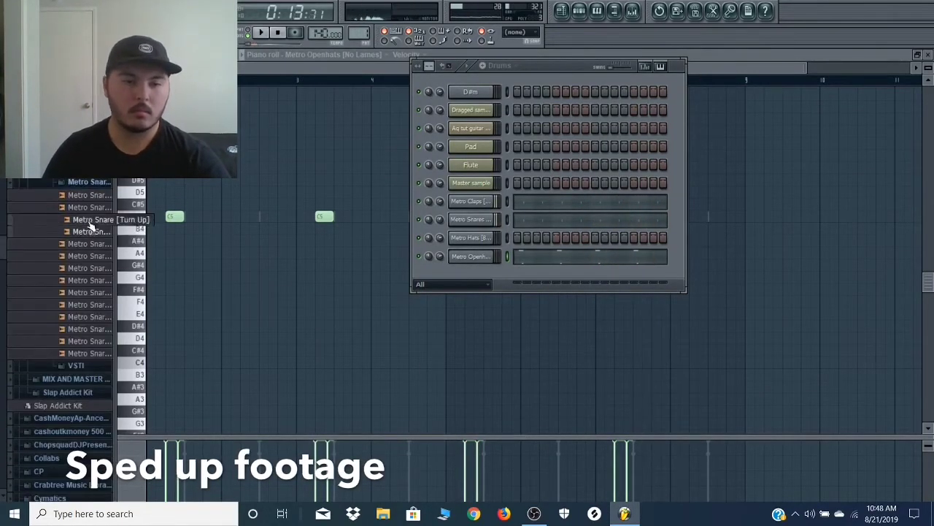
pyautogui.moveTo(98, 221); pyautogui.dragTo(480, 273)
# Step: Place a short C5 Metro Snare [Turn Up] note half a beat into bar 1 and another half a beat into bar 5
pyautogui.click(139, 272)
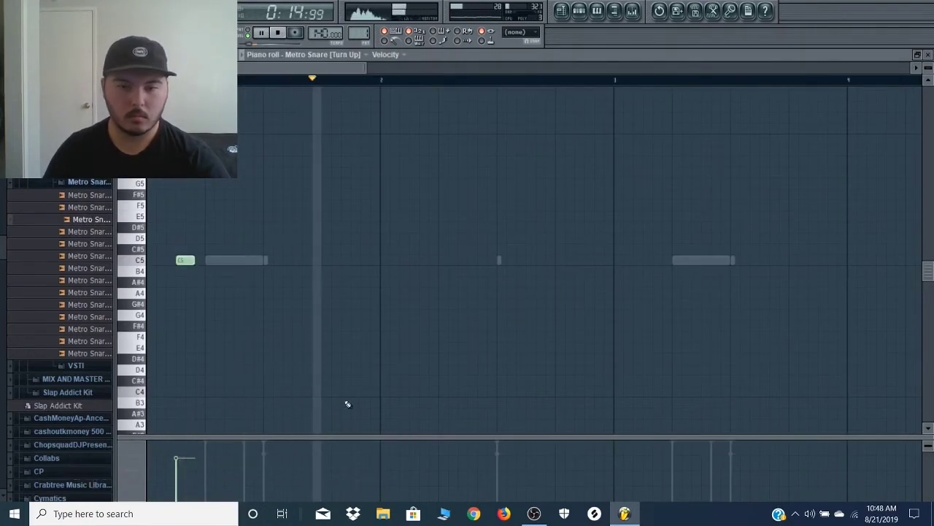
pyautogui.moveTo(348, 200); pyautogui.dragTo(413, 200)
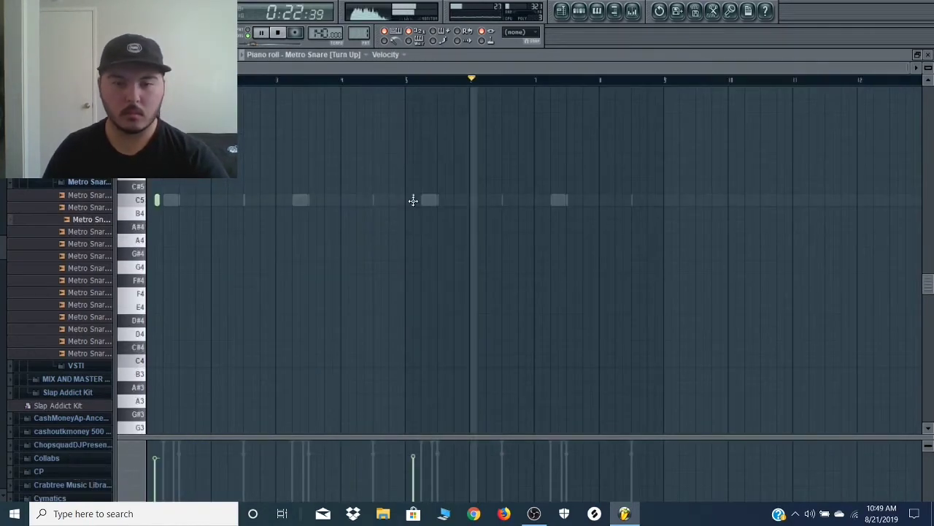
pyautogui.scroll(3, 418, 219)
pyautogui.scroll(-4, 418, 219)
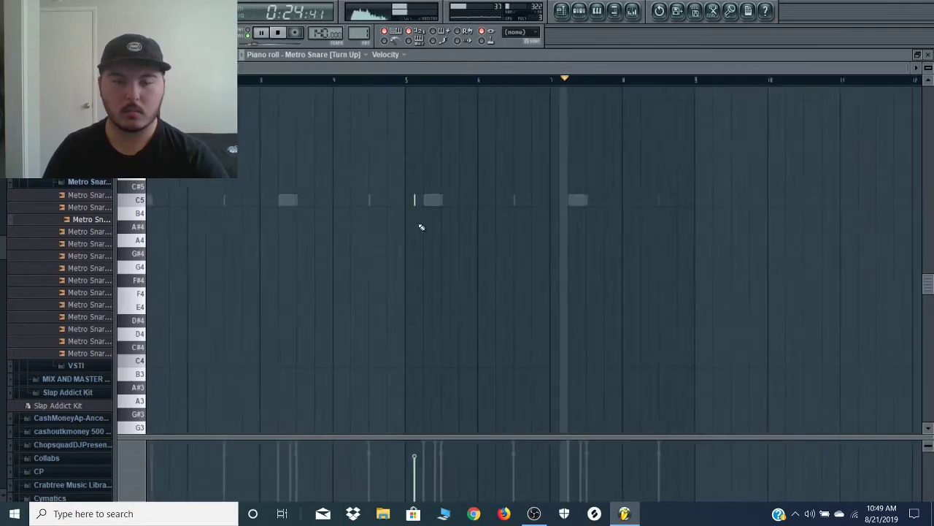
pyautogui.press('space')
# Step: Add the SoundCloud rapper Perc sample from Mai Drum Kit 1's PERC folder as a new channel in the Drums pattern
pyautogui.click(57, 258)
pyautogui.click(62, 329)
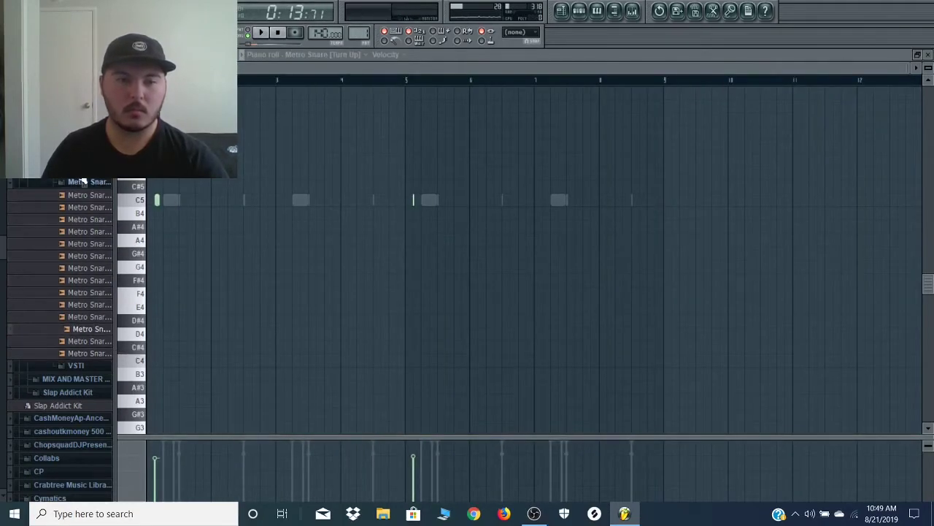
pyautogui.scroll(-10, 85, 191)
pyautogui.scroll(4, 69, 289)
pyautogui.click(62, 310)
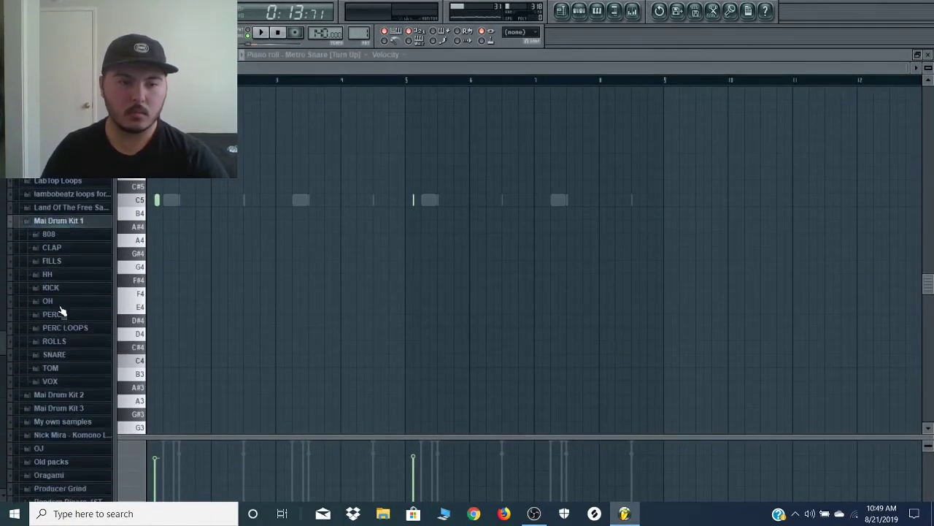
pyautogui.click(62, 313)
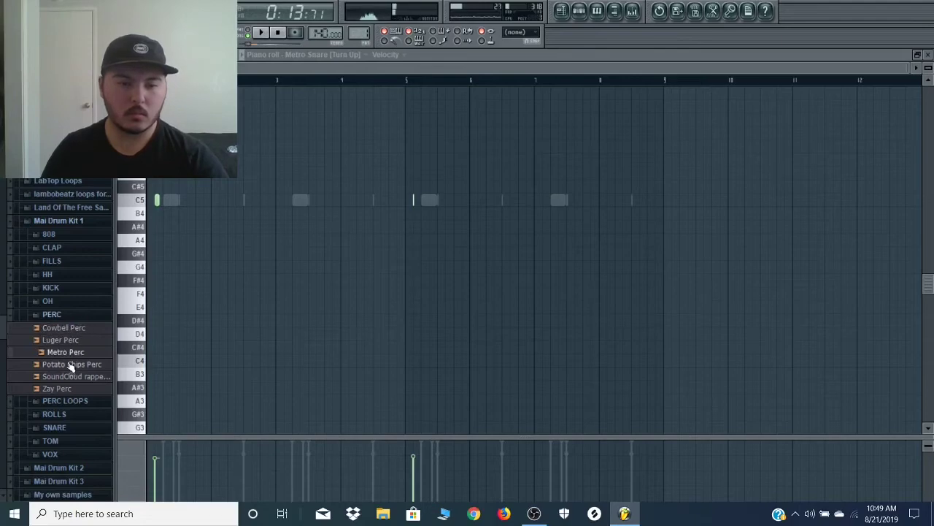
pyautogui.press('F6')
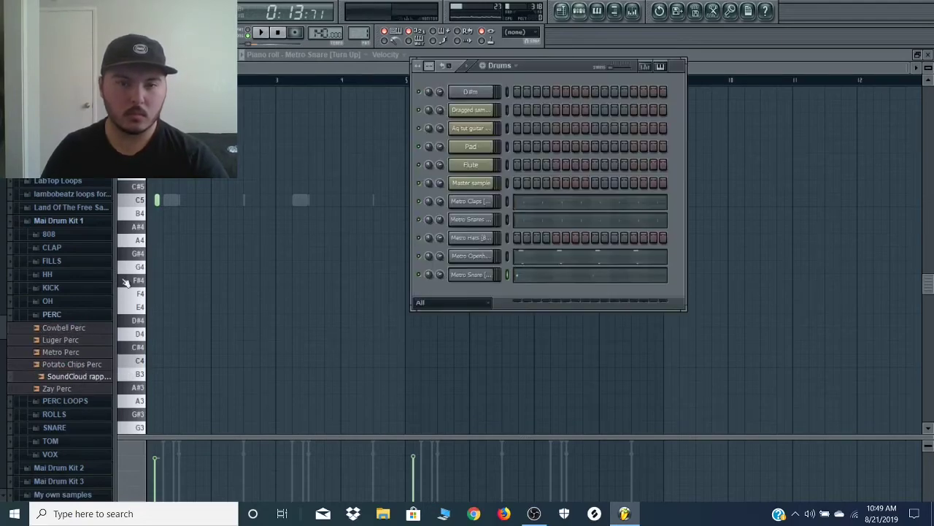
pyautogui.press('space')
pyautogui.moveTo(76, 376); pyautogui.dragTo(325, 329)
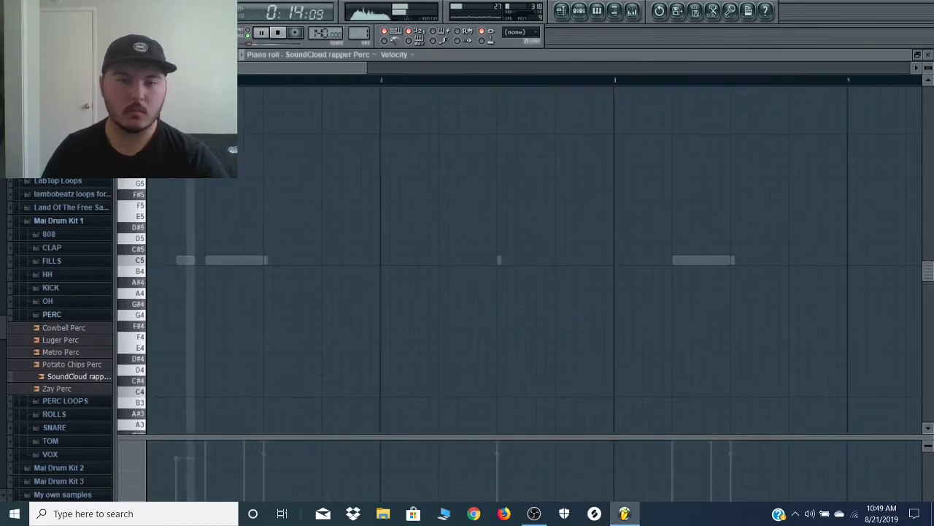
# Step: Place two short C5 perc notes, half a beat before and half a beat after the start of bar 2
pyautogui.press('space')
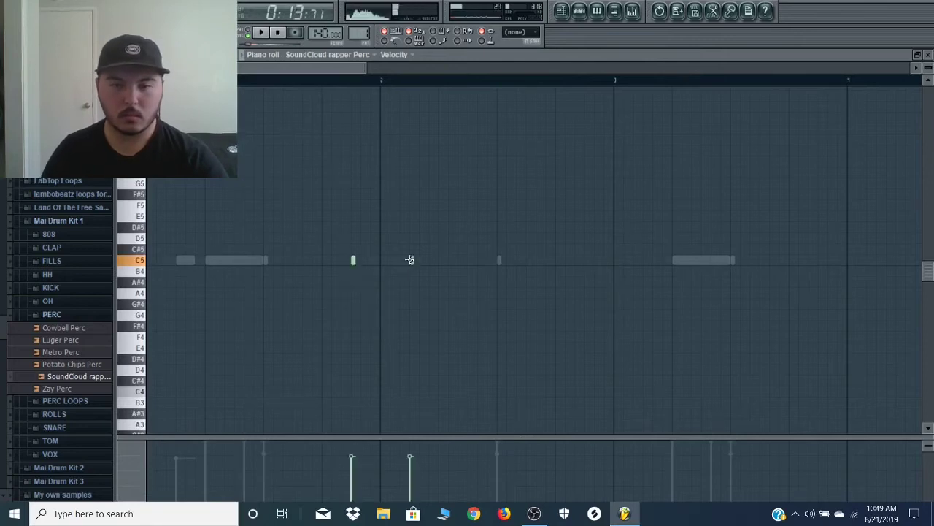
pyautogui.press('space')
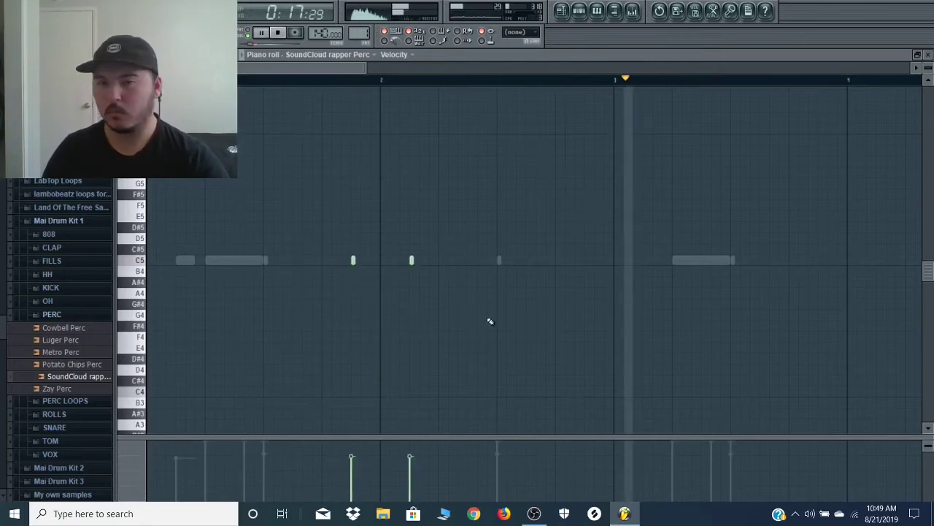
pyautogui.press('F6')
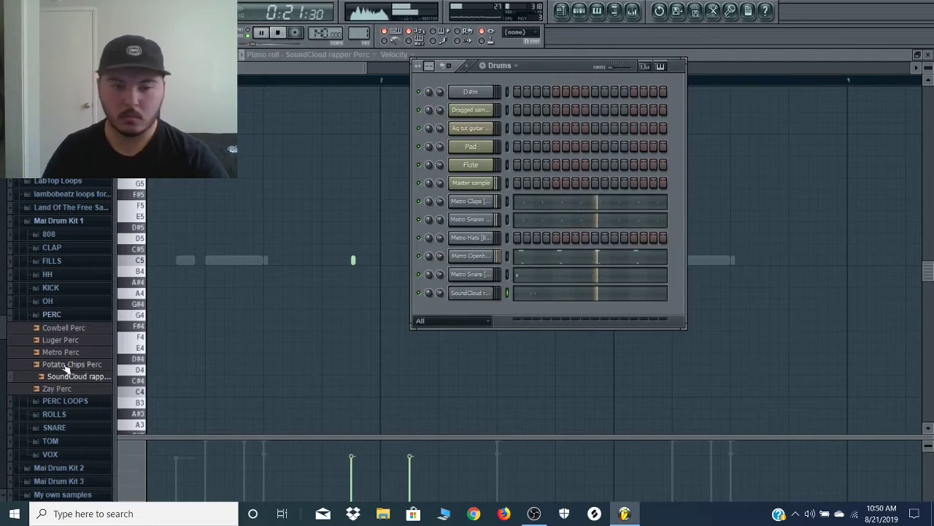
pyautogui.press('F6')
# Step: Copy the two C5 perc notes four bars on, around the start of bar 6
pyautogui.press('space')
pyautogui.scroll(2, 210, 235)
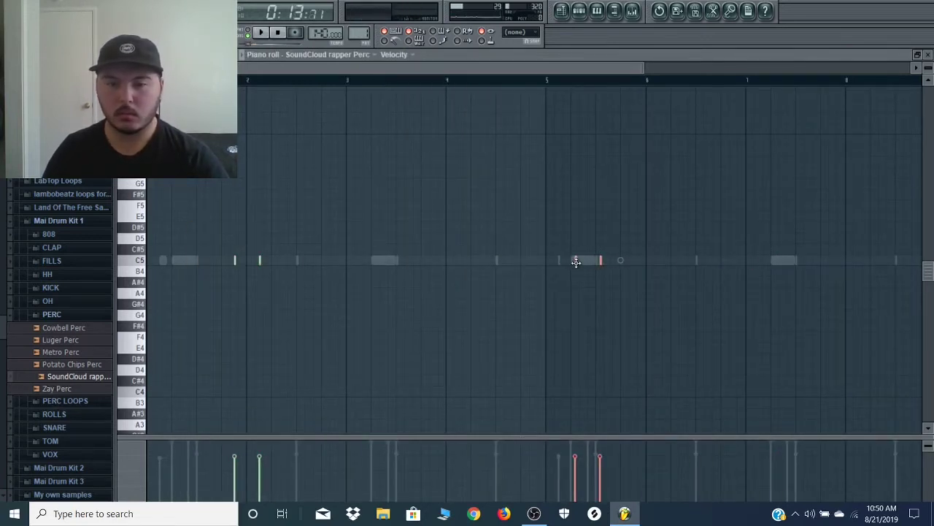
pyautogui.press('space')
pyautogui.scroll(-3, 651, 296)
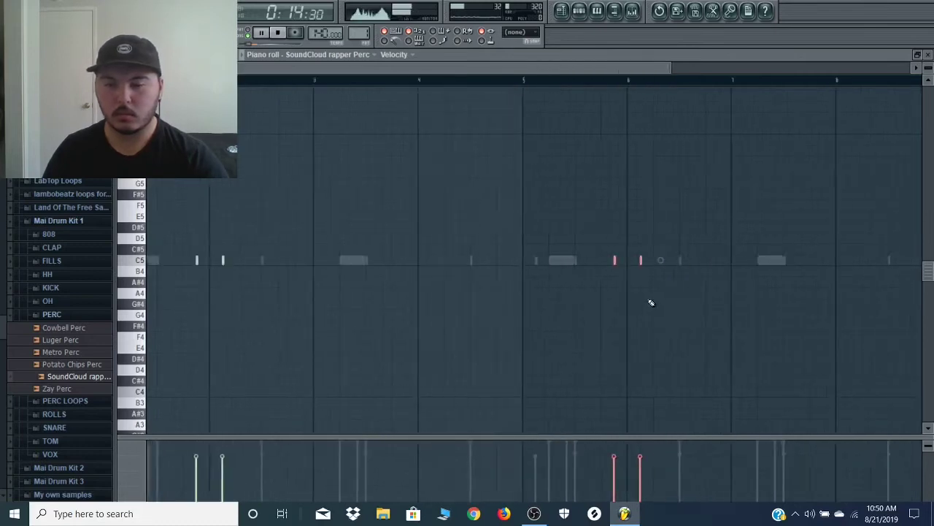
# Step: Audition the open hats in Mai Drum Kit 1's OH folder and add Open Hat 3 as a new channel in the Drums pattern
pyautogui.click(45, 414)
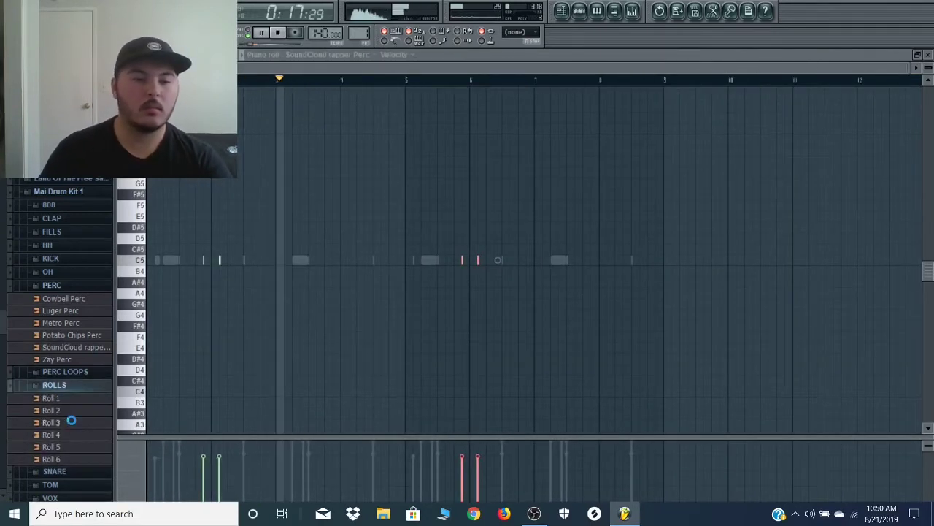
pyautogui.click(54, 384)
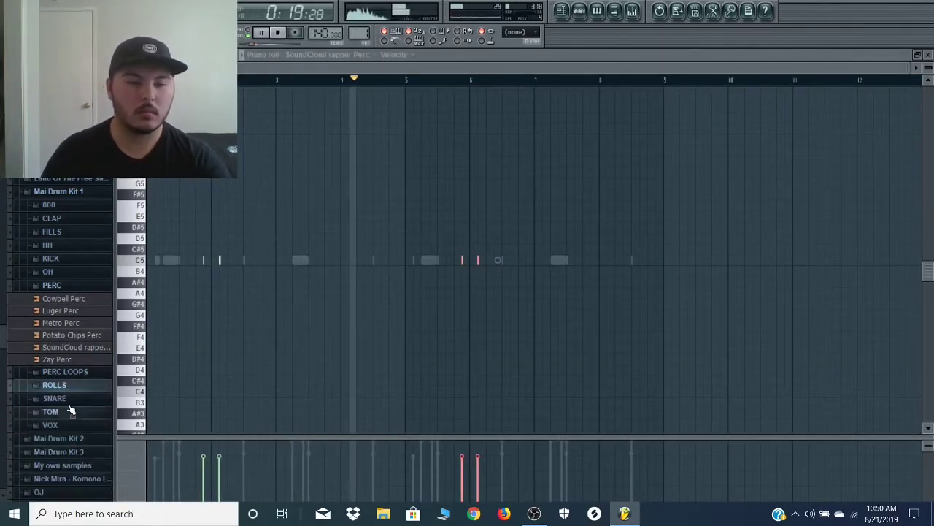
pyautogui.click(48, 271)
pyautogui.click(73, 298)
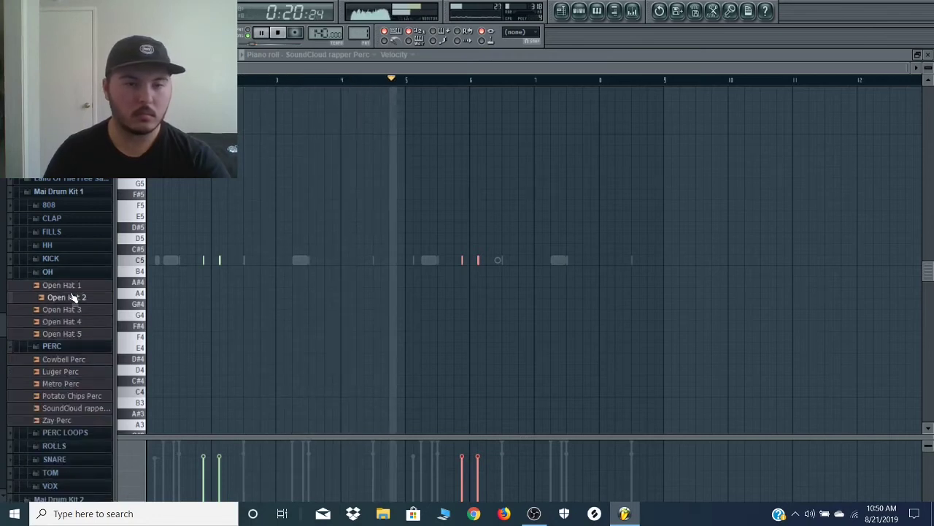
pyautogui.click(73, 310)
pyautogui.click(76, 321)
pyautogui.press('space')
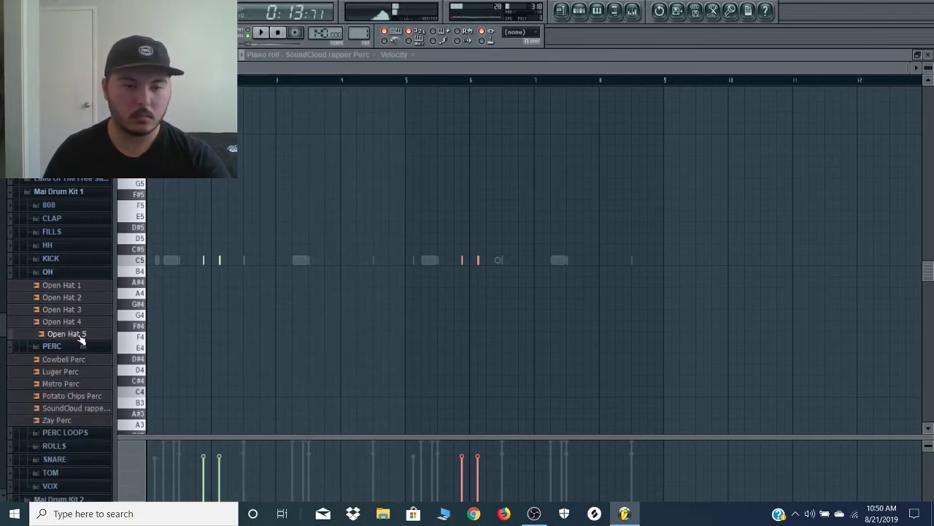
pyautogui.press('F6')
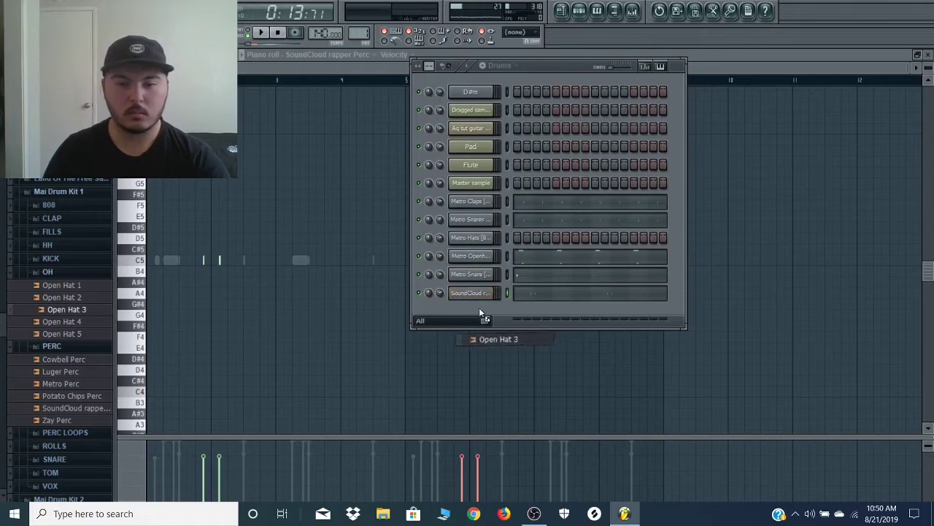
pyautogui.moveTo(478, 312); pyautogui.dragTo(479, 313)
# Step: Place three short C5 Open Hat 3 notes in bar 4: half a beat in, on beat 2, and a quieter one on beat 3
pyautogui.rightClick(479, 312)
pyautogui.click(511, 314)
pyautogui.press('space')
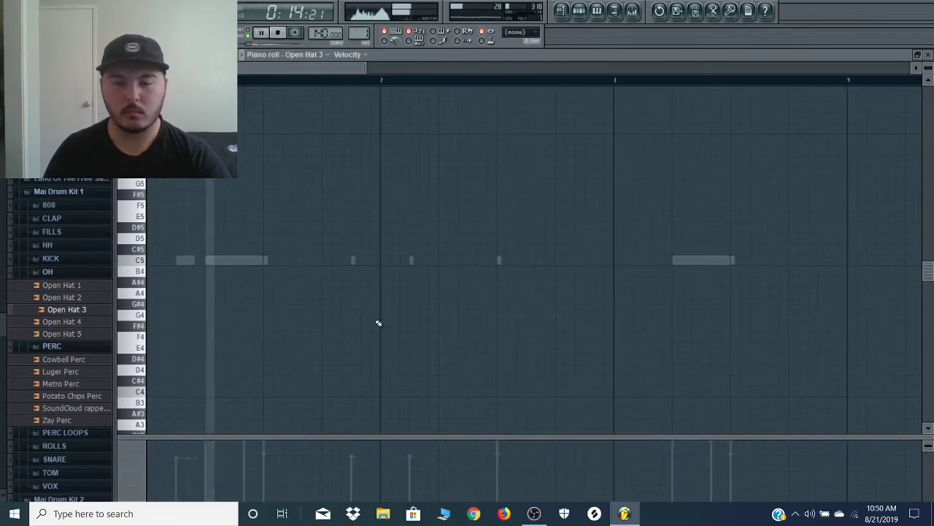
pyautogui.scroll(-3, 378, 324)
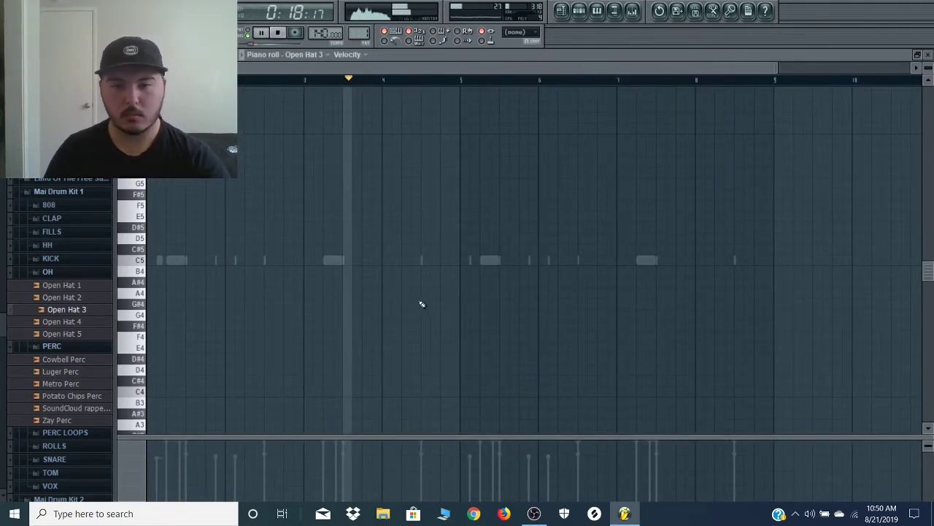
pyautogui.scroll(3, 398, 299)
pyautogui.press('space')
pyautogui.click(422, 260)
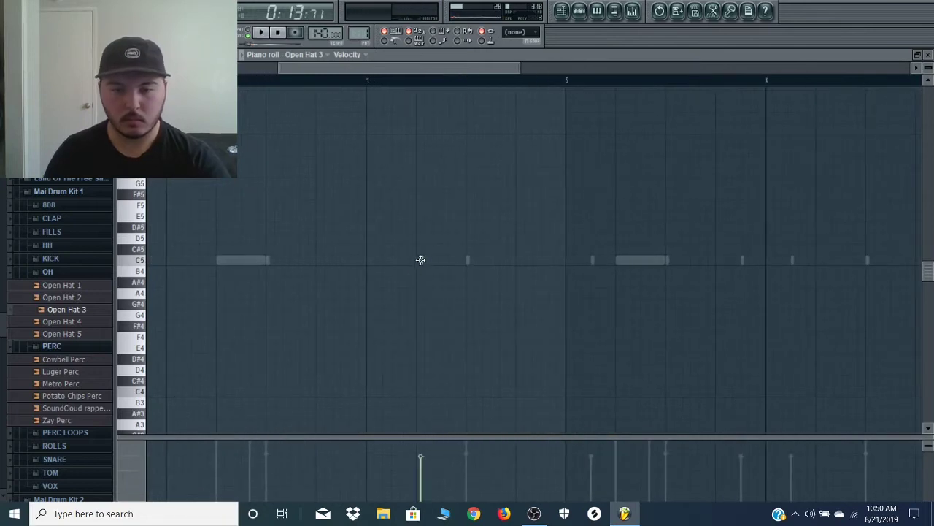
pyautogui.click(395, 260)
pyautogui.scroll(2, 440, 295)
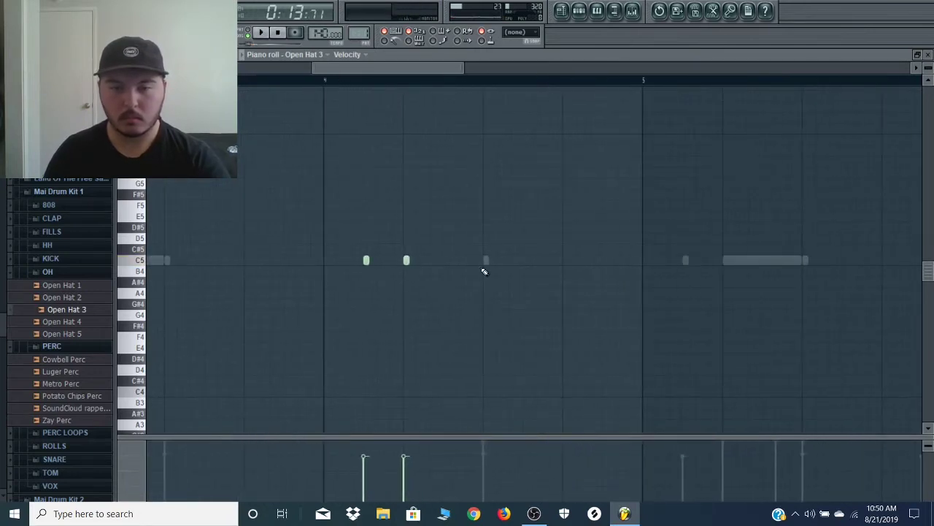
pyautogui.scroll(-3, 639, 156)
pyautogui.press('space')
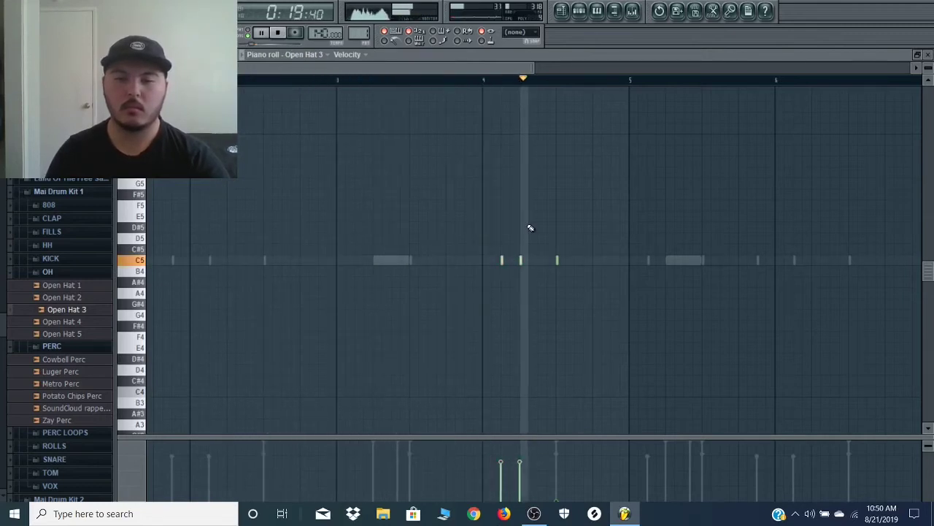
pyautogui.press('space')
# Step: Replace the Open Hat 3 channel's sample with Open Hat 5 and play its notes from bar 4
pyautogui.click(83, 322)
pyautogui.click(581, 13)
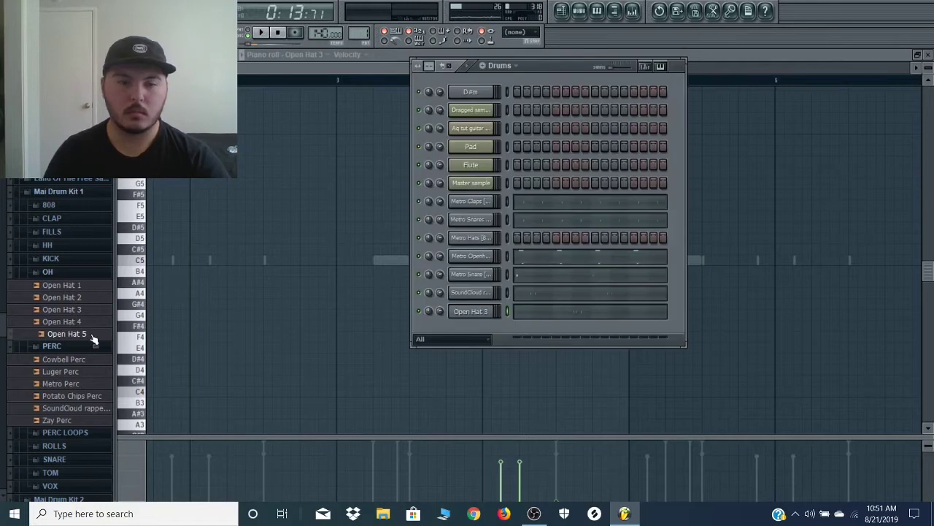
pyautogui.moveTo(91, 335); pyautogui.dragTo(461, 316)
pyautogui.rightClick(421, 393)
pyautogui.press('space')
pyautogui.click(484, 82)
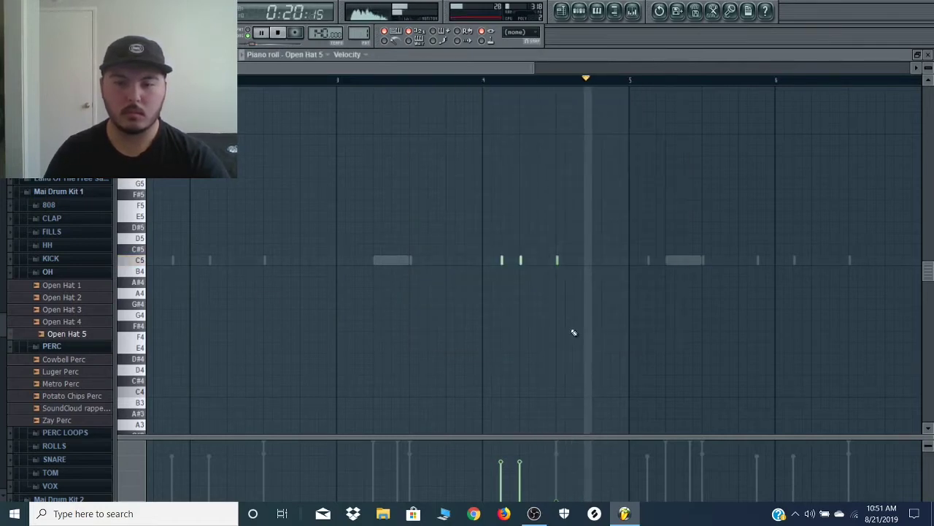
# Step: Raise the velocity of the first two Open Hat 5 notes in bar 4 to maximum, leaving the beat 3 note out
pyautogui.moveTo(621, 278); pyautogui.dragTo(457, 210)
pyautogui.keyDown('ctrl'); pyautogui.keyDown('shift'); pyautogui.click(558, 258); pyautogui.keyUp('shift'); pyautogui.keyUp('ctrl')
pyautogui.scroll(4, 502, 262)
pyautogui.press('space')
pyautogui.press('space')
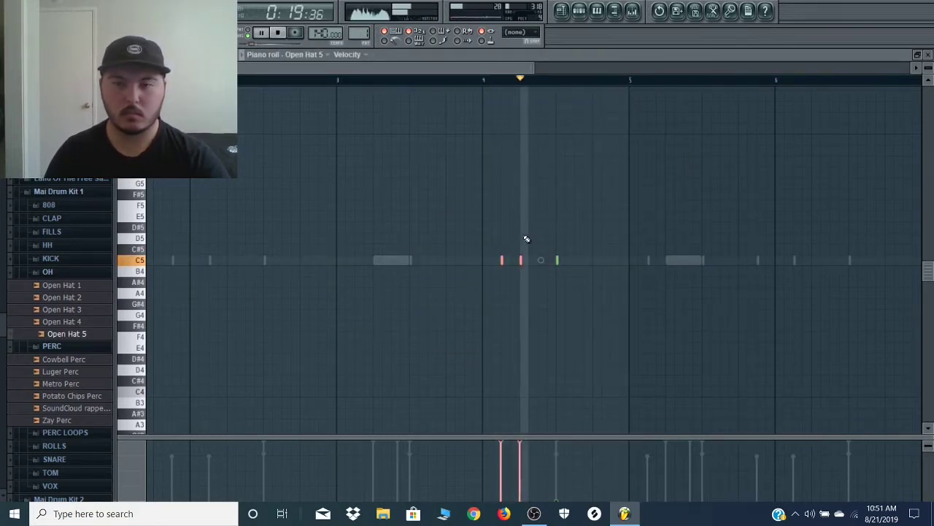
pyautogui.press('space')
pyautogui.keyDown('ctrl'); pyautogui.click(527, 237); pyautogui.keyUp('ctrl')
pyautogui.scroll(-4, 527, 237)
# Step: Play back the drum pattern to check how the Open Hat 5 notes sit in it
pyautogui.click(580, 11)
pyautogui.press('space')
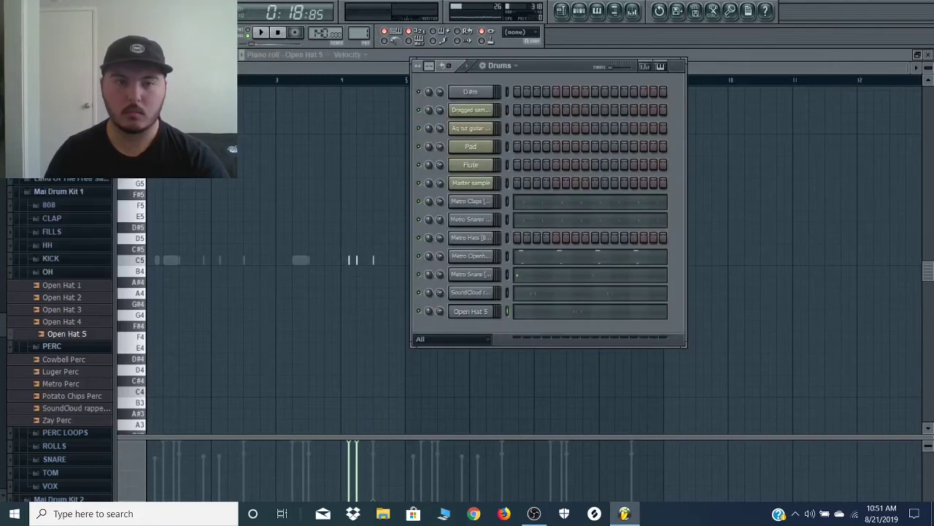
pyautogui.press('F6')
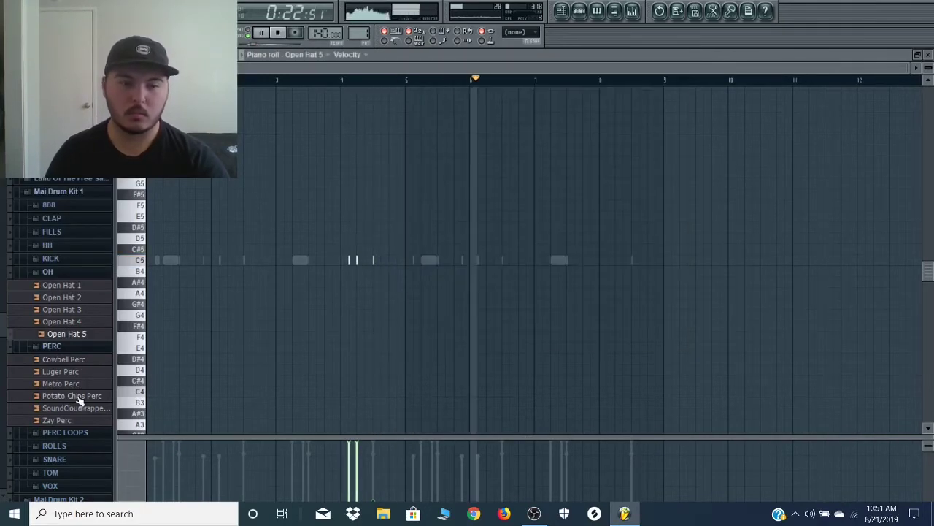
pyautogui.press('space')
# Step: Audition the samples in the Cymbols and Rides folder of Mai Drum Kit 3, ending on RIDE - 3, against the beat
pyautogui.click(59, 192)
pyautogui.click(58, 218)
pyautogui.click(68, 260)
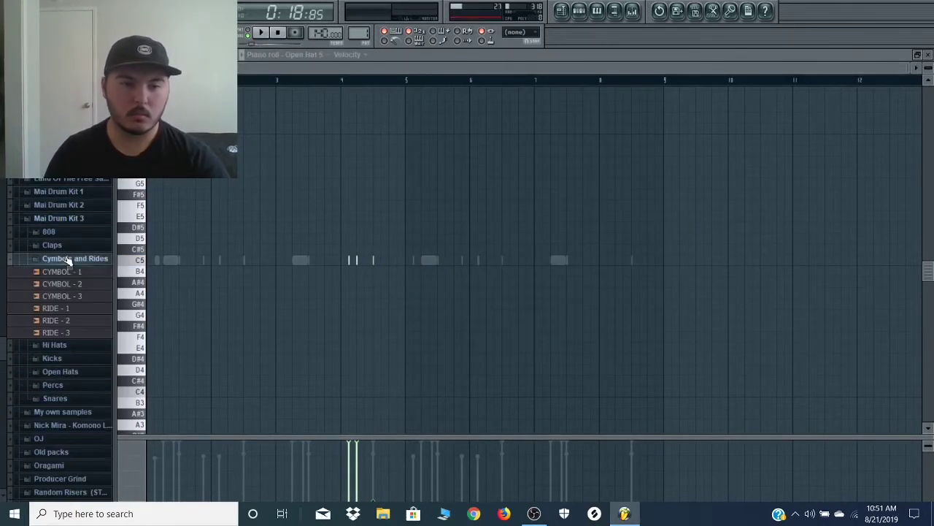
pyautogui.click(73, 274)
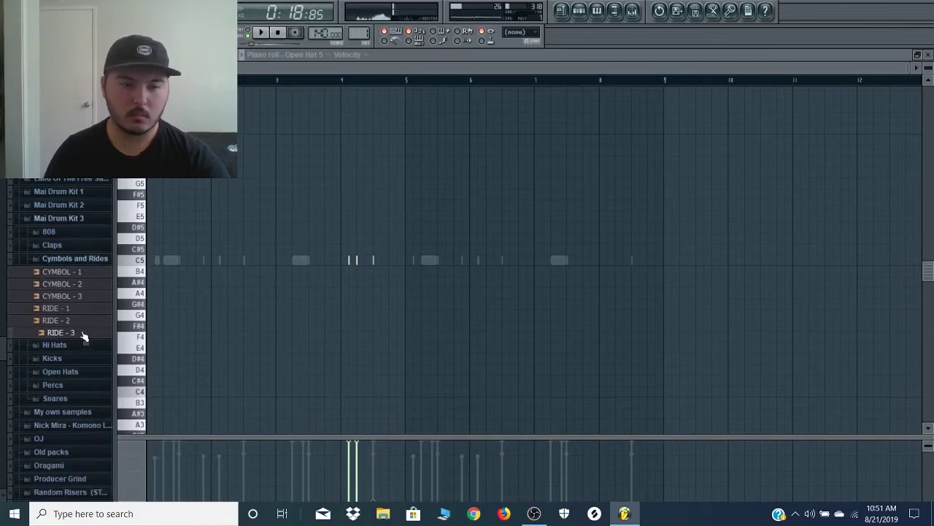
pyautogui.press('space')
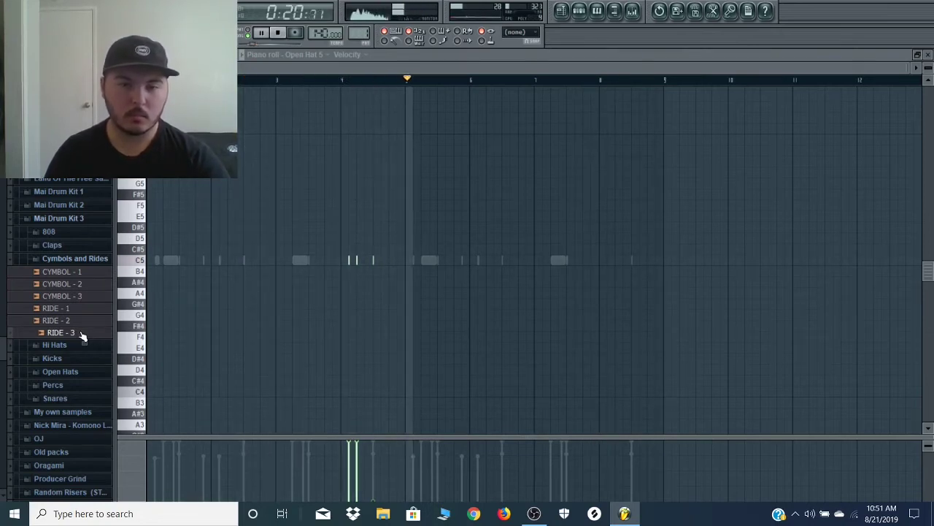
# Step: Add RIDE - 3 as a new channel and place a short C5 note at the start of bar 2
pyautogui.press('F6')
pyautogui.moveTo(60, 332); pyautogui.dragTo(471, 330)
pyautogui.rightClick(482, 332)
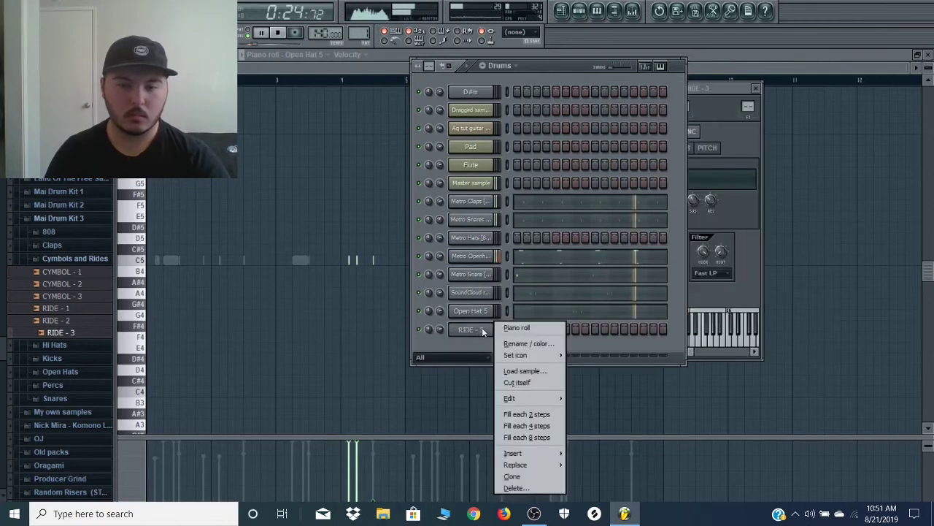
pyautogui.click(517, 328)
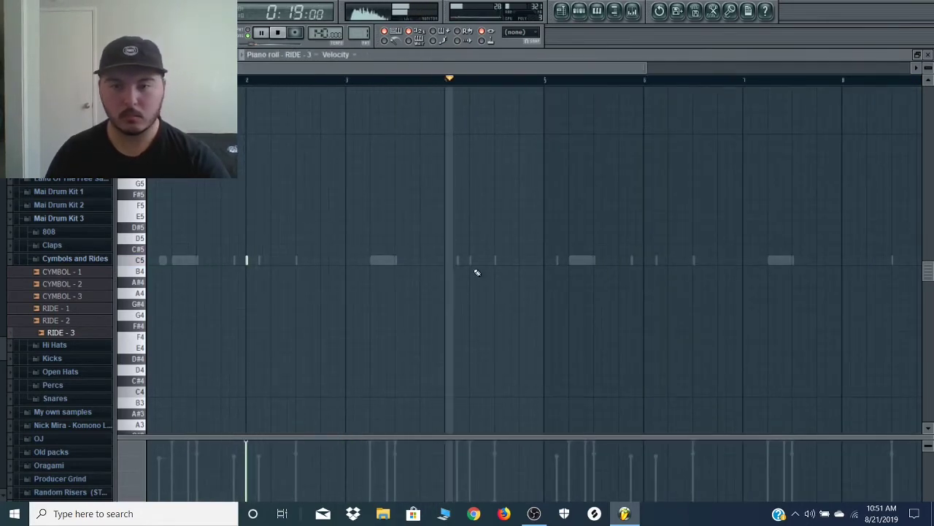
pyautogui.moveTo(702, 286); pyautogui.dragTo(315, 212)
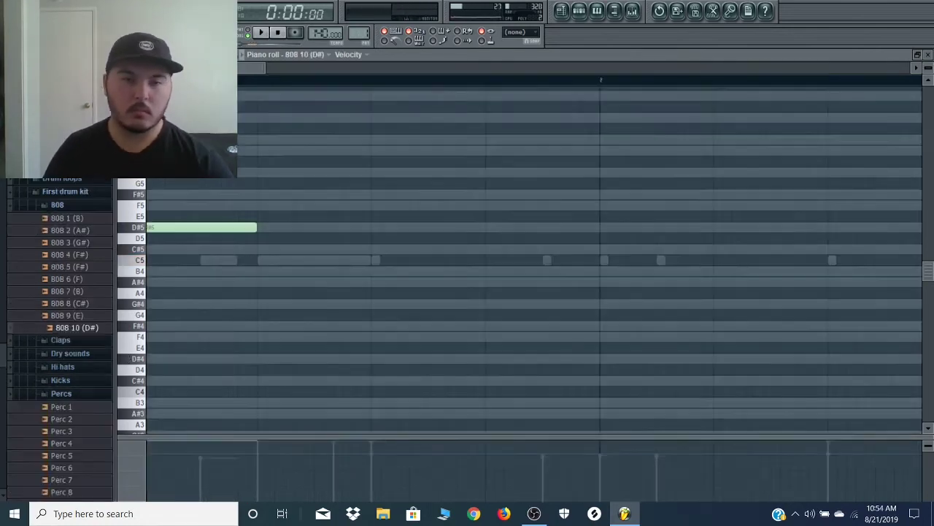
# Step: Set the song to play from bar 9, where the Drums clip starts, and play it in the 808 10 (D#) piano roll
pyautogui.click(559, 10)
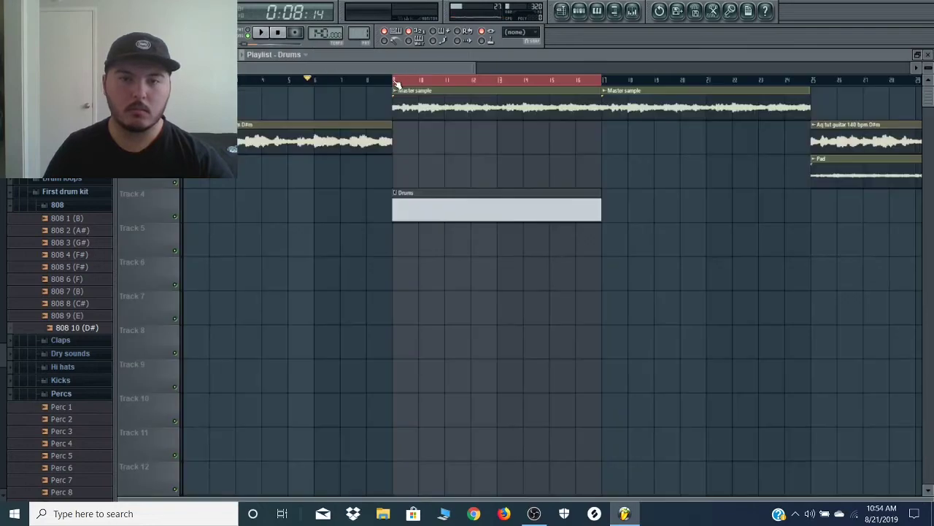
pyautogui.click(578, 10)
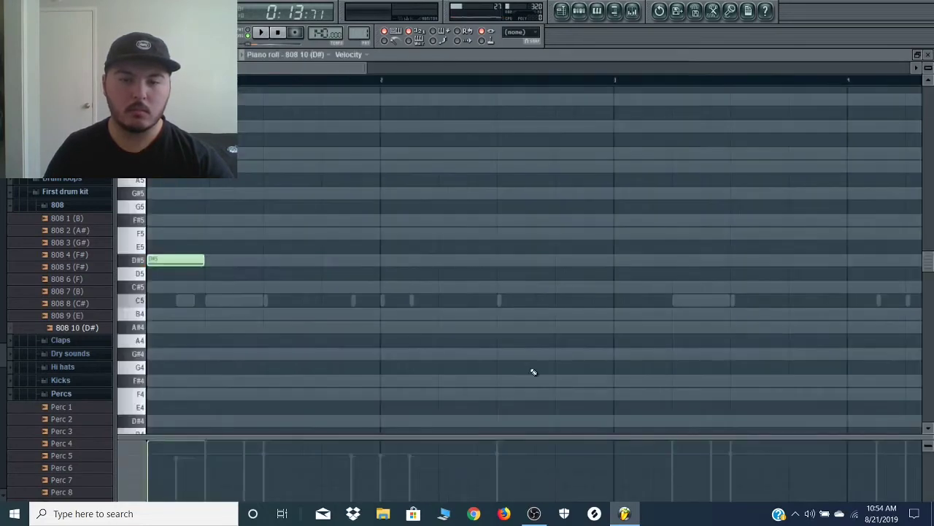
pyautogui.press('space')
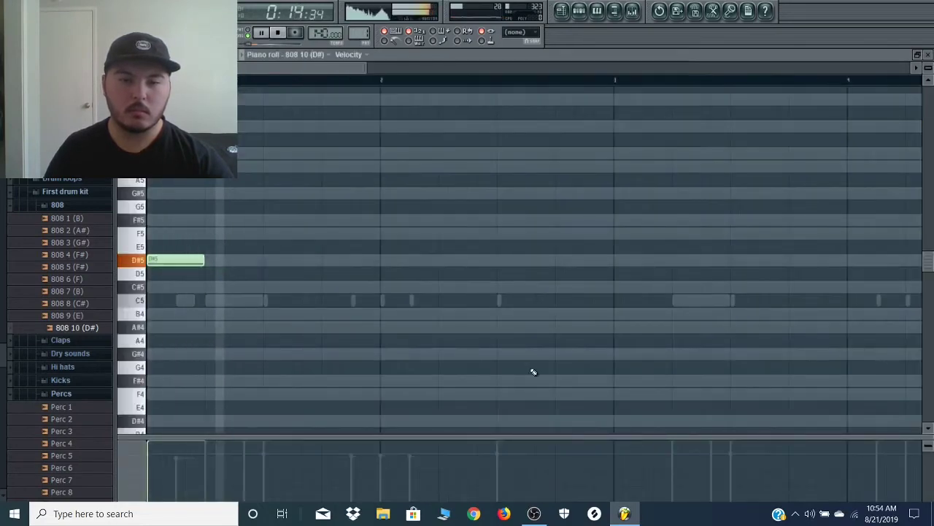
# Step: Place 808 notes F5 on beat 2 of bar 2, D#5 half a beat after beat 3, and C#5 at the start of bar 3
pyautogui.click(442, 235)
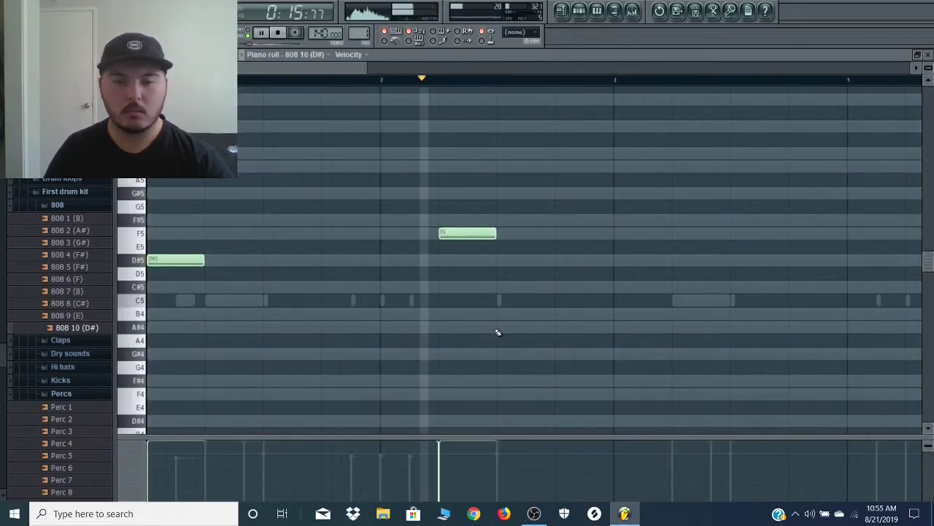
pyautogui.click(537, 260)
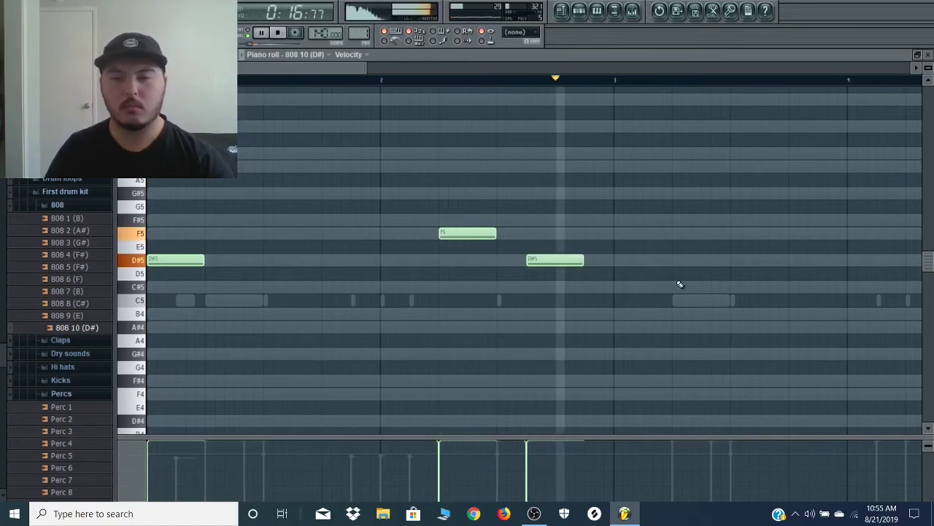
pyautogui.press('space')
pyautogui.click(613, 287)
pyautogui.press('space')
pyautogui.scroll(-1, 752, 285)
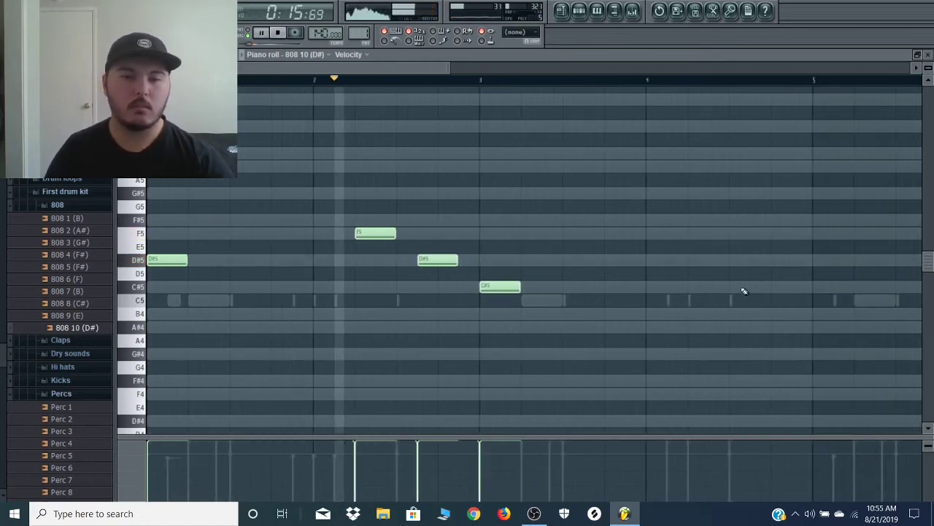
# Step: Add two more C#5 808 notes, on beat 4 of bar 3 and on beat 2 of bar 4
pyautogui.click(610, 287)
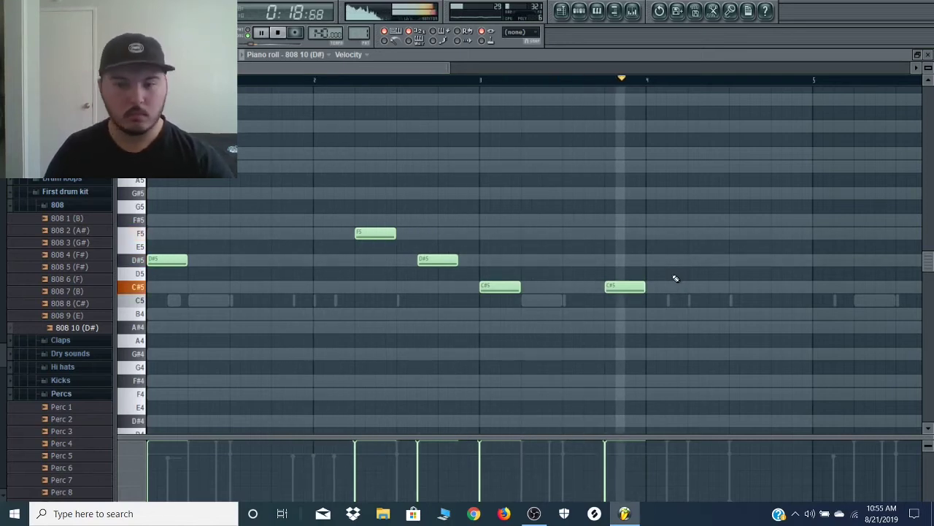
pyautogui.click(698, 287)
pyautogui.scroll(-1, 705, 314)
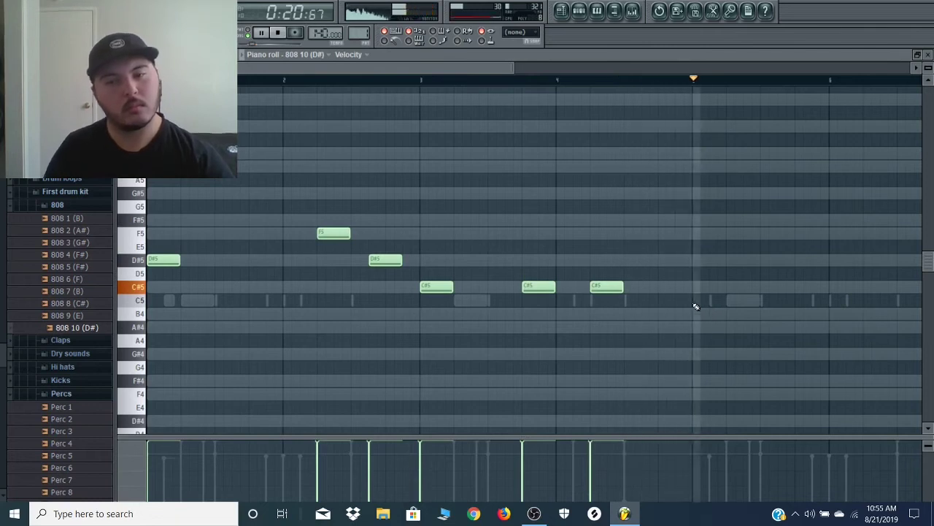
# Step: Place short rising F5, F#5 and G#5 notes at the end of bar 4 and transpose them up five semitones to A#5, B5 and C#6
pyautogui.press('space')
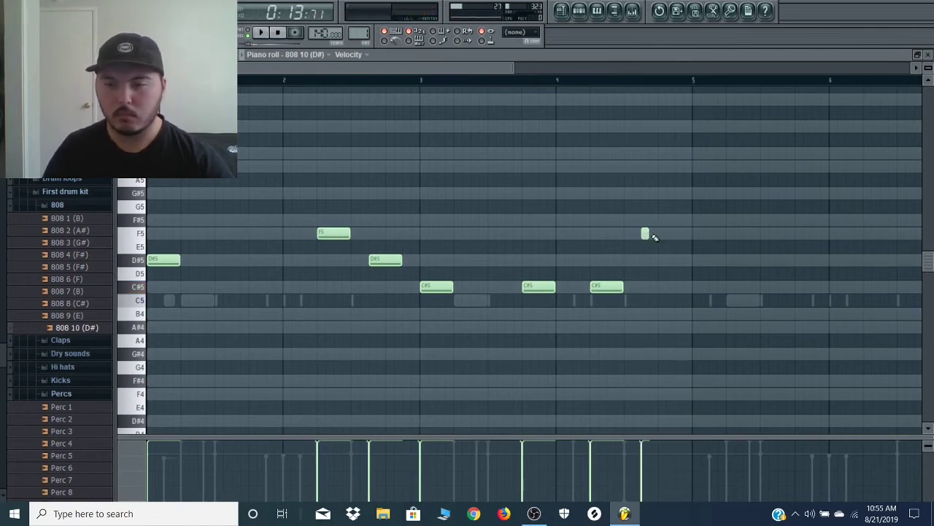
pyautogui.scroll(1, 681, 208)
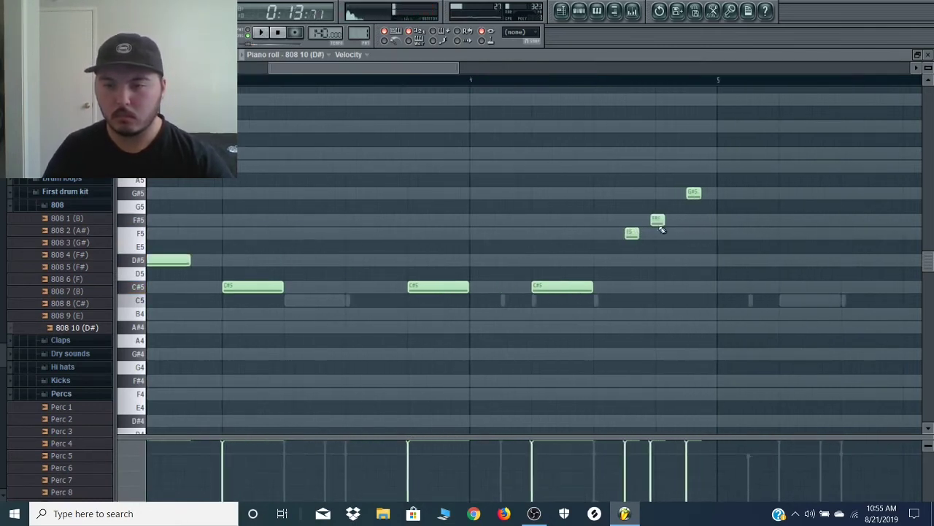
pyautogui.moveTo(627, 240); pyautogui.dragTo(726, 171)
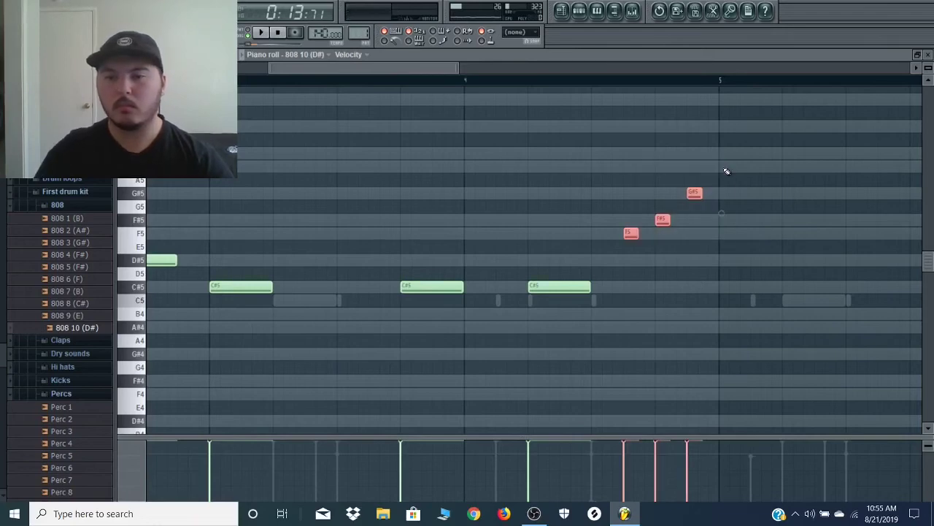
pyautogui.press('Up')
pyautogui.press('Up')
pyautogui.press('Up')
pyautogui.press('Up')
pyautogui.press('Up')
pyautogui.scroll(-3, 730, 375)
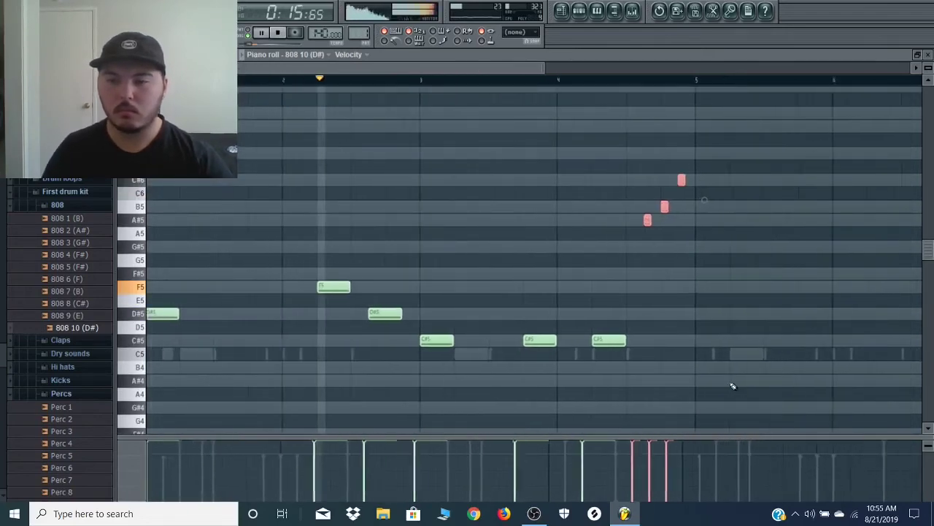
# Step: Duplicate the four-bar 808 line into bars 5 to 8 and play it back
pyautogui.moveTo(717, 399); pyautogui.dragTo(123, 157)
pyautogui.moveTo(164, 308); pyautogui.dragTo(501, 306)
pyautogui.click(579, 11)
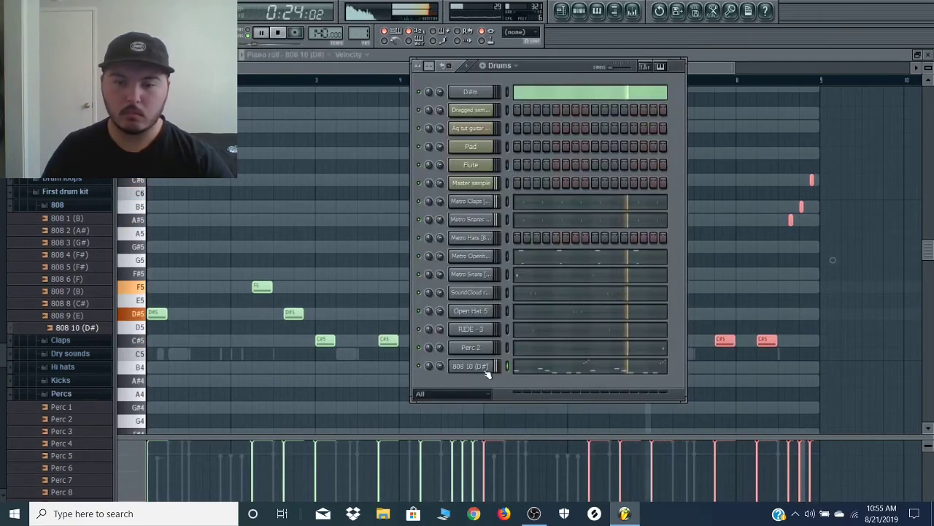
pyautogui.press('F6')
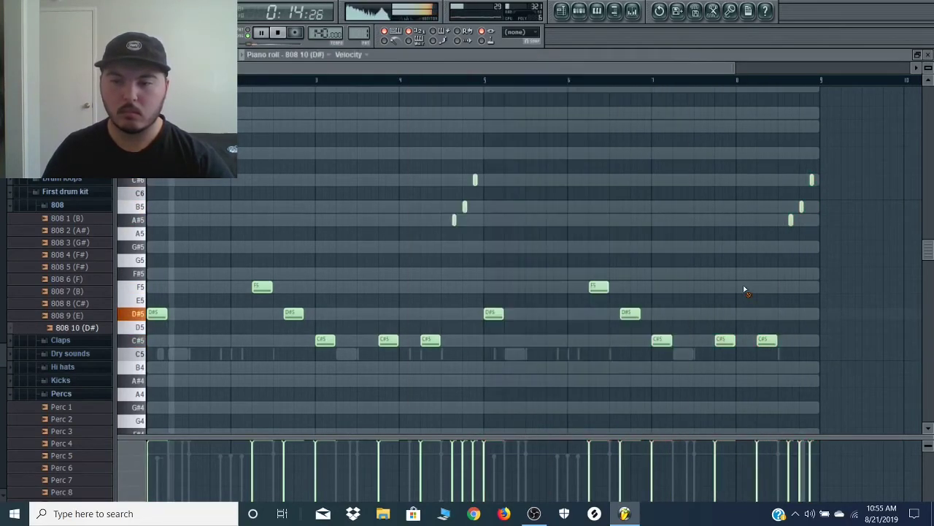
pyautogui.scroll(-6, 824, 327)
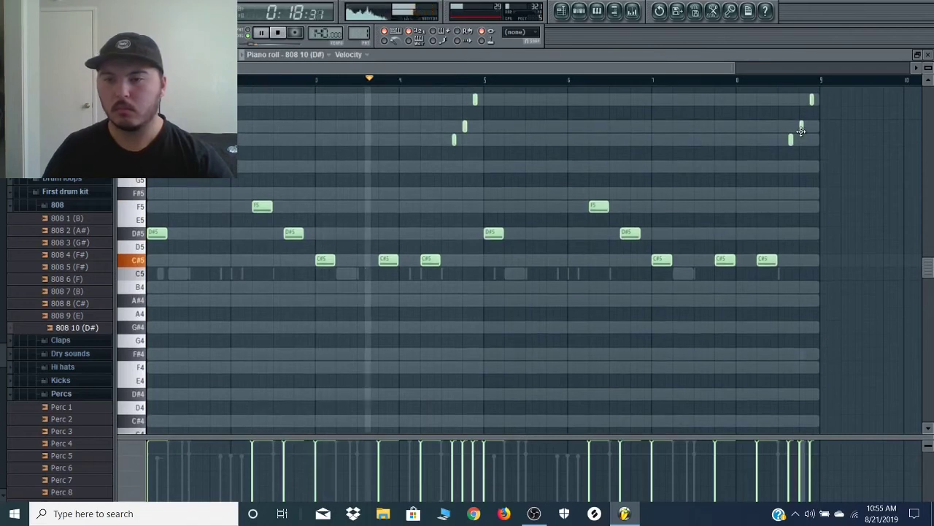
# Step: Delete the Perc 2 channel and return to the 808 10 (D#) notes
pyautogui.press('F6')
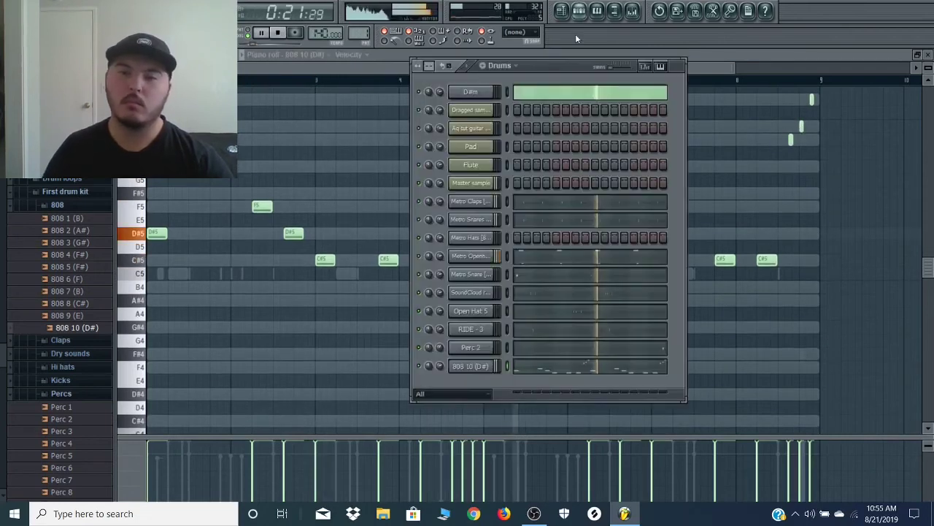
pyautogui.rightClick(492, 347)
pyautogui.click(530, 487)
pyautogui.press('Return')
pyautogui.press('F6')
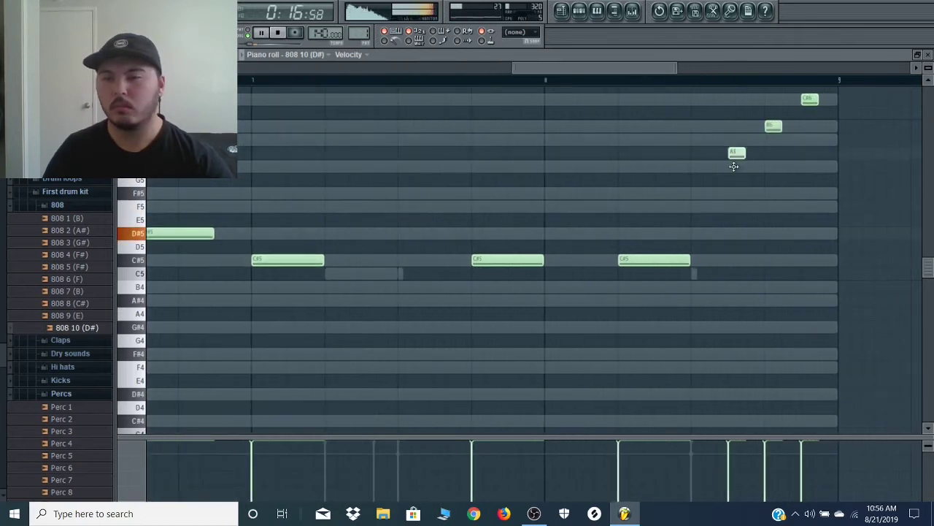
# Step: Make the ending of bar 8 a C#5 held to the bar's end, with the short B5 and C#6 set as slide notes
pyautogui.press('space')
pyautogui.doubleClick(774, 126)
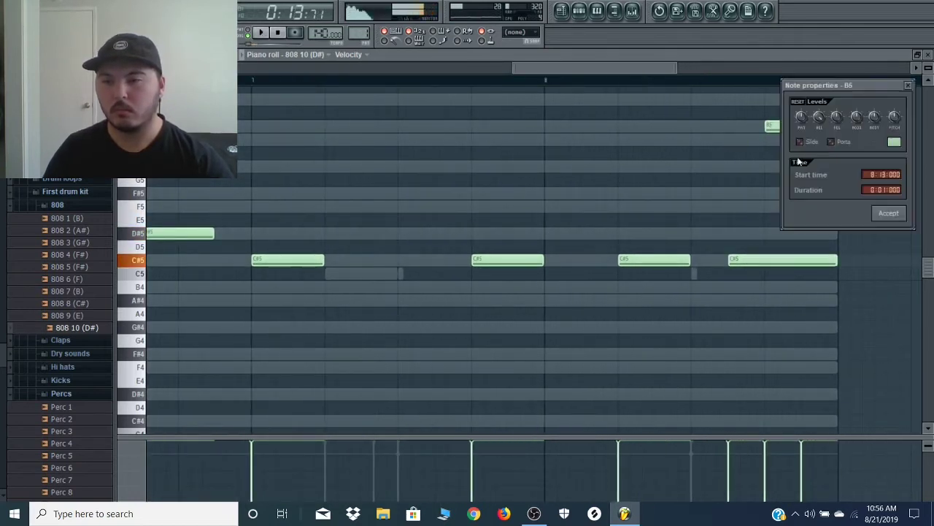
pyautogui.press('Return')
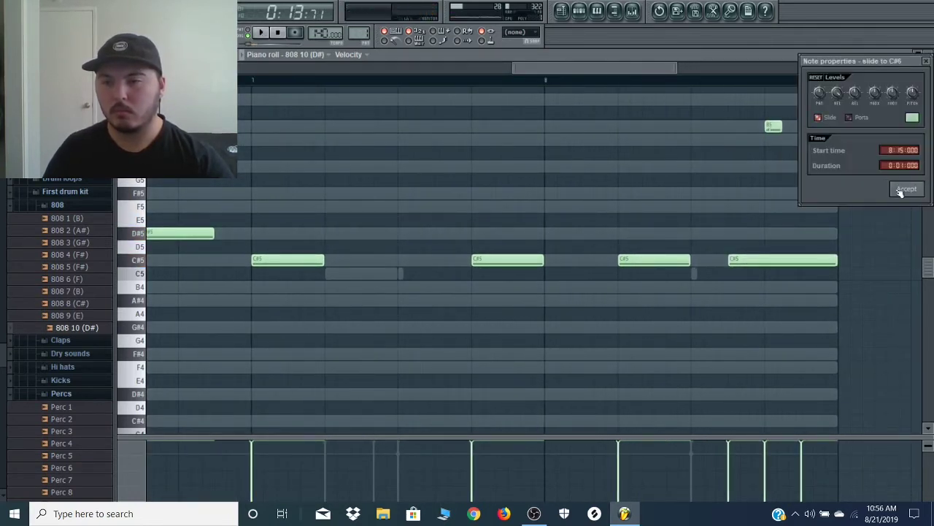
pyautogui.click(906, 189)
pyautogui.scroll(-3, 844, 249)
pyautogui.press('space')
pyautogui.scroll(-2, 844, 248)
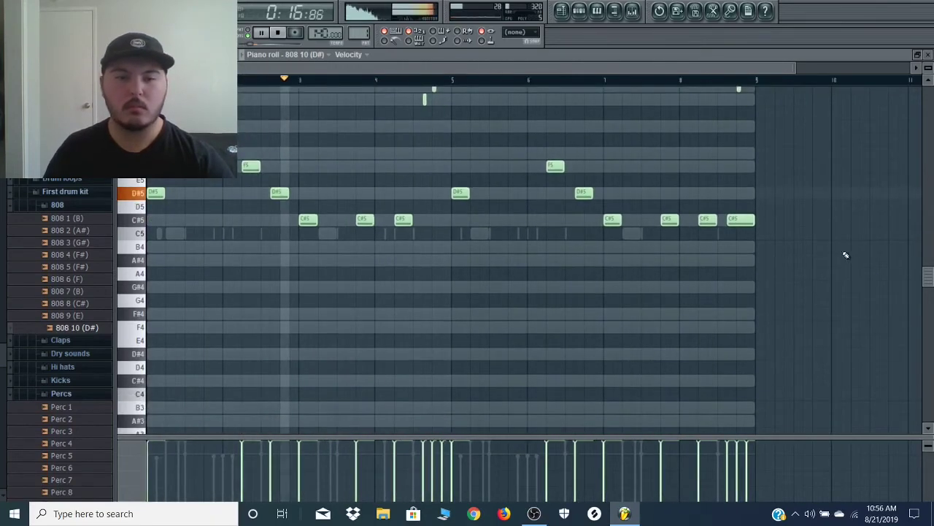
# Step: Rearrange the three short 808 notes at the end of bar 4 to descend from C#6 through B5 to A#5
pyautogui.scroll(5, 847, 257)
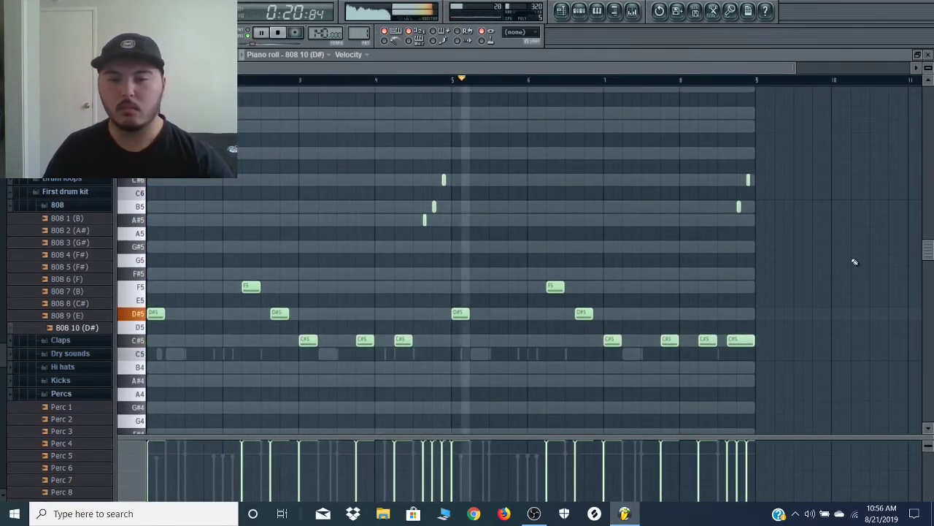
pyautogui.scroll(3, 428, 224)
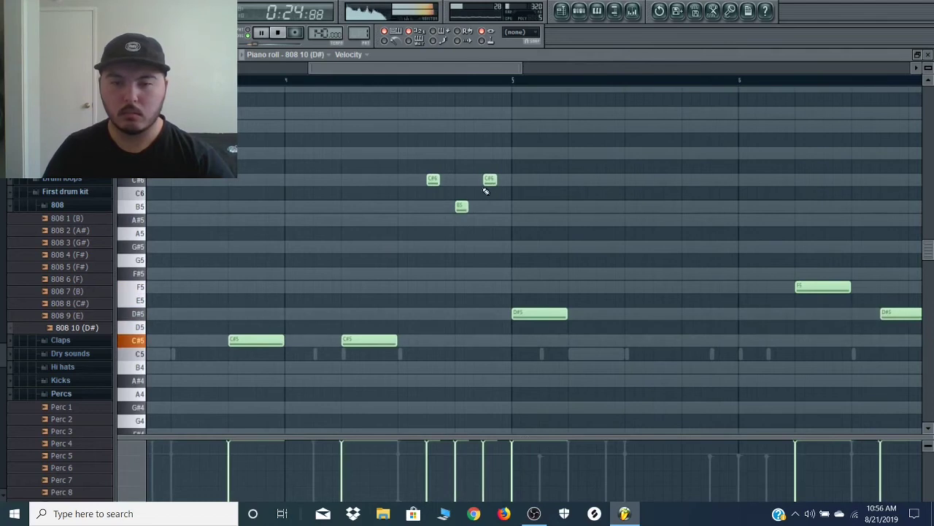
pyautogui.scroll(-3, 513, 243)
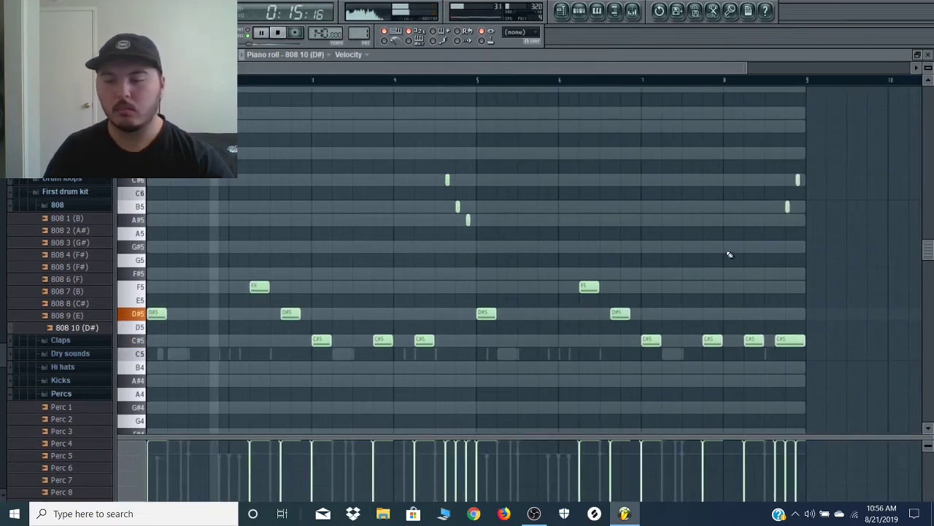
# Step: Raise the two slide notes at the end of bar 8 by one octave
pyautogui.moveTo(778, 226); pyautogui.dragTo(844, 138)
pyautogui.hotkey('ctrl', 'Up')
pyautogui.keyDown('ctrl'); pyautogui.click(849, 149); pyautogui.keyUp('ctrl')
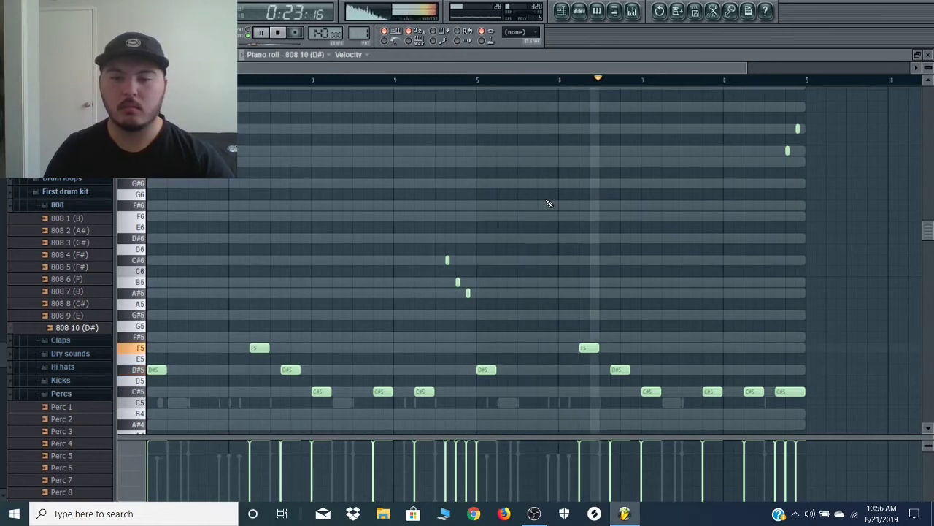
# Step: Try lowering the velocity of all the 808 notes slightly while the beat plays
pyautogui.hotkey('ctrl', 'a')
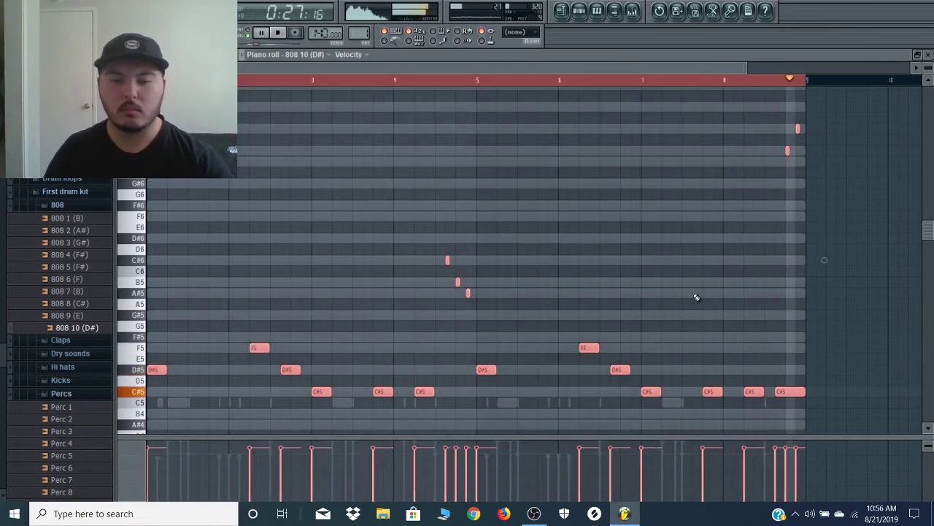
pyautogui.keyDown('ctrl'); pyautogui.click(397, 212); pyautogui.keyUp('ctrl')
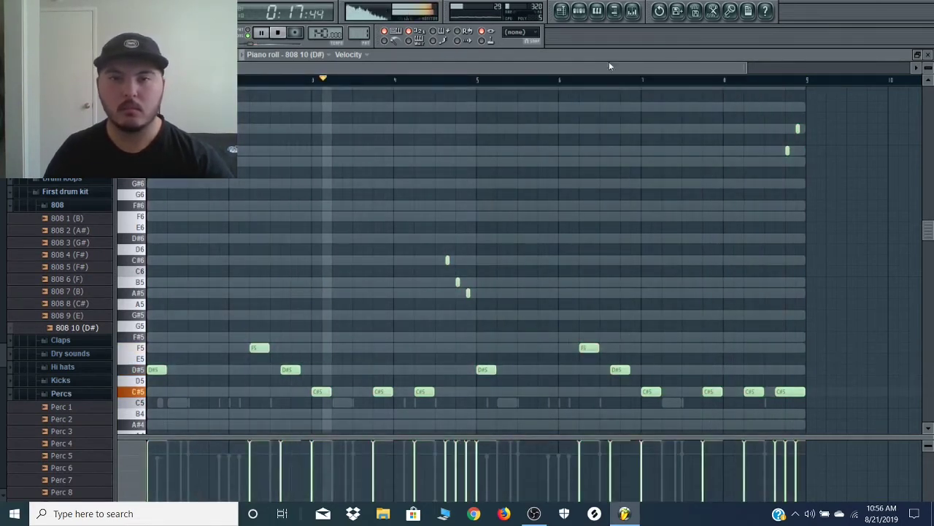
pyautogui.click(578, 11)
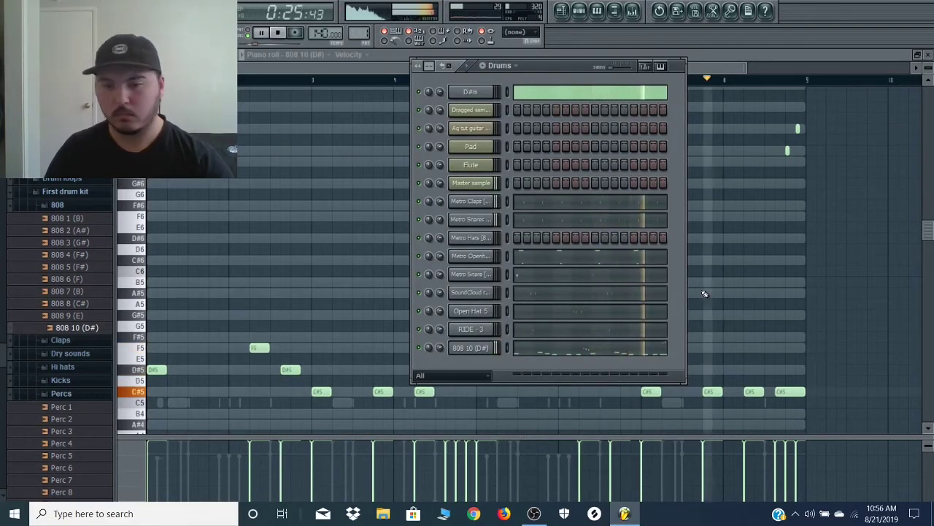
pyautogui.press('F6')
# Step: Lower the final slide note in bar 8 by three octaves to C#4
pyautogui.scroll(3, 798, 128)
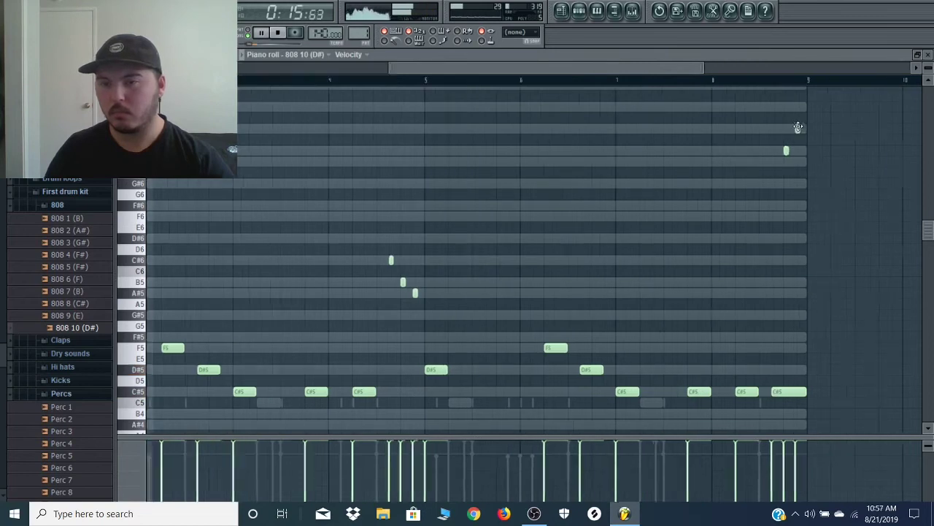
pyautogui.keyDown('ctrl'); pyautogui.click(798, 129); pyautogui.keyUp('ctrl')
pyautogui.hotkey('ctrl', 'Down')
pyautogui.hotkey('ctrl', 'Down')
pyautogui.hotkey('ctrl', 'Down')
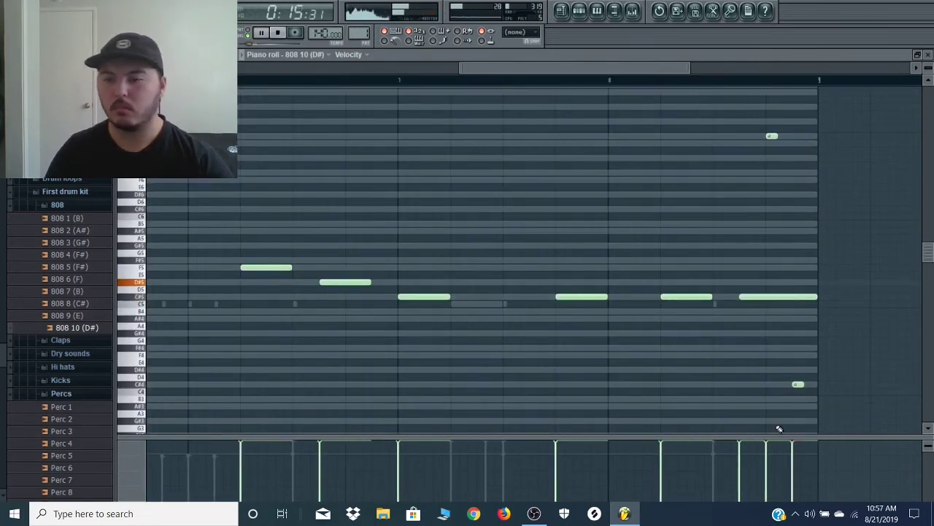
# Step: Try the 808 2 (A#) sample in the 808 channel with its root note set to A#4
pyautogui.scroll(-3, 705, 373)
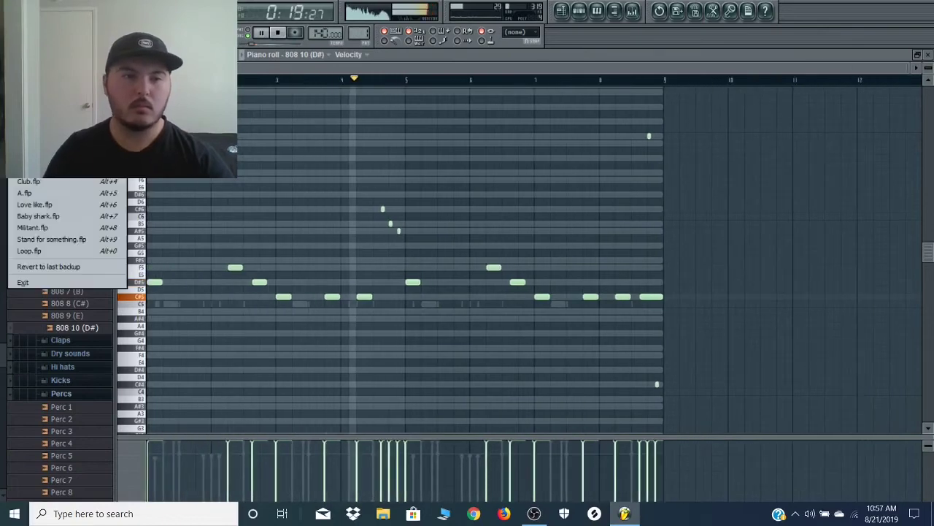
pyautogui.click(580, 13)
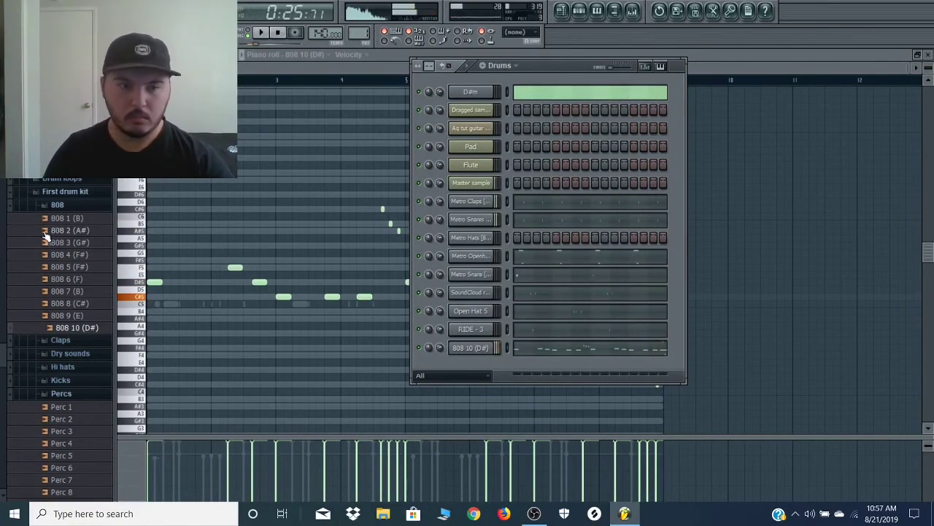
pyautogui.moveTo(487, 353); pyautogui.dragTo(491, 351)
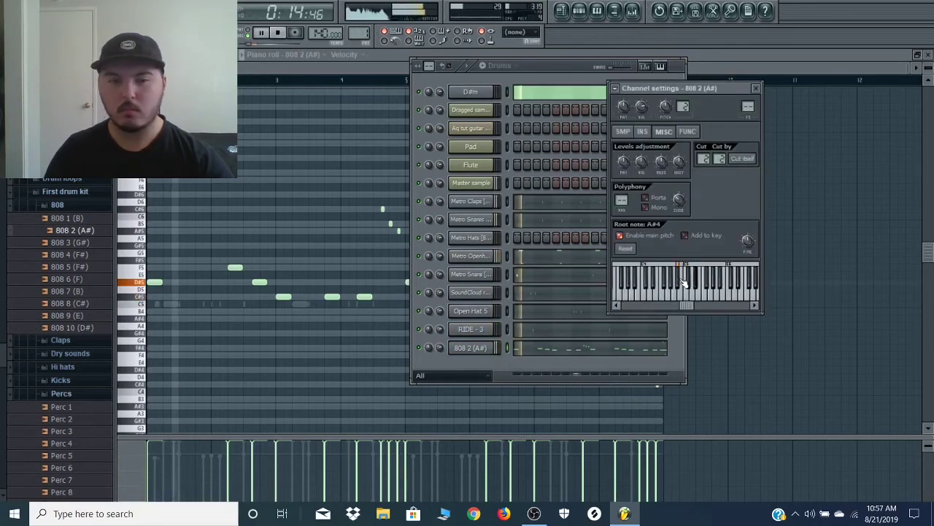
pyautogui.press('space')
pyautogui.click(65, 218)
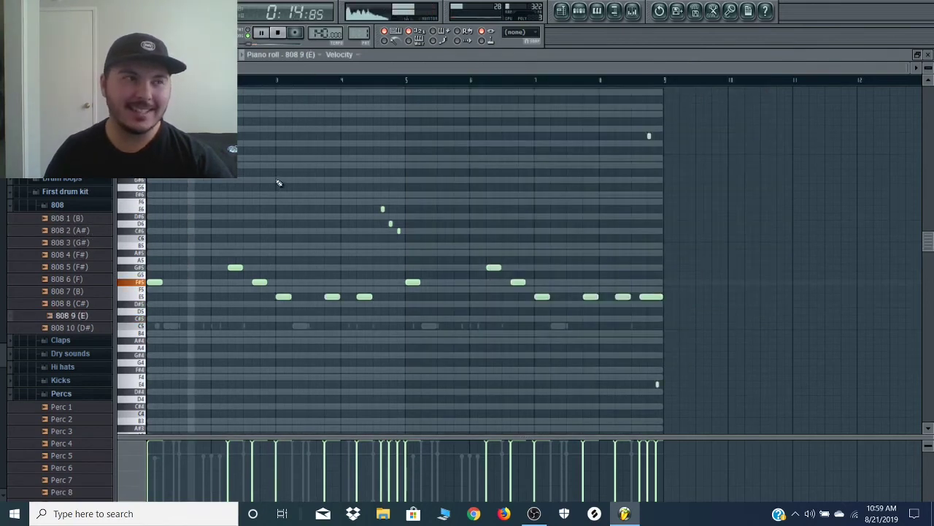
# Step: Raise the 808's E5 notes to F5 and lower the three short notes ending bar 4 to D#6, C#6 and B5
pyautogui.click(146, 297)
pyautogui.hotkey('shift', 'Up')
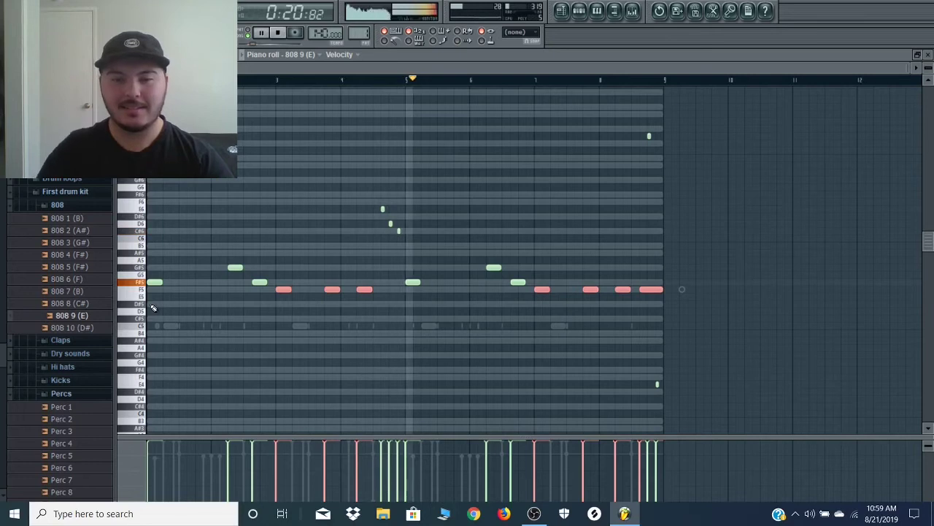
pyautogui.keyDown('ctrl'); pyautogui.click(143, 211); pyautogui.keyUp('ctrl')
pyautogui.hotkey('shift', 'Down')
pyautogui.keyDown('ctrl'); pyautogui.click(128, 224); pyautogui.keyUp('ctrl')
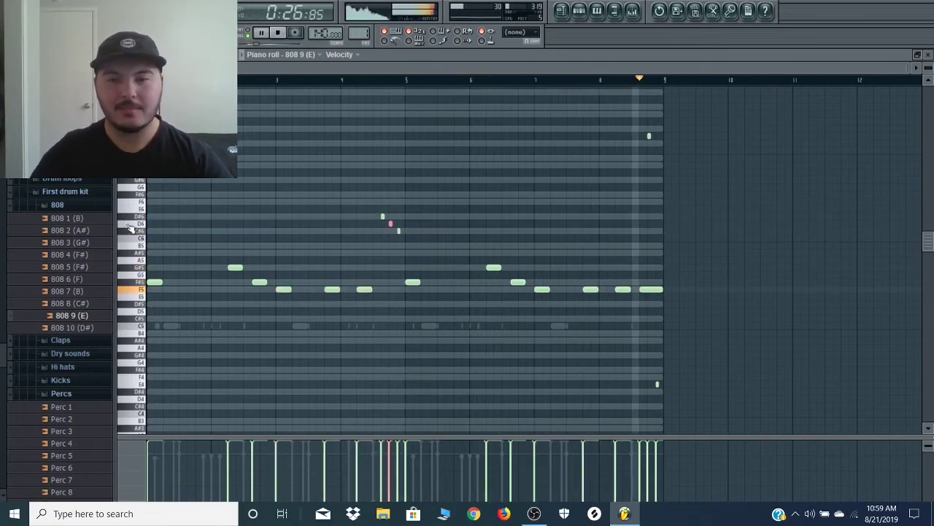
pyautogui.hotkey('shift', 'Down')
pyautogui.hotkey('shift', 'Down')
pyautogui.hotkey('shift', 'Down')
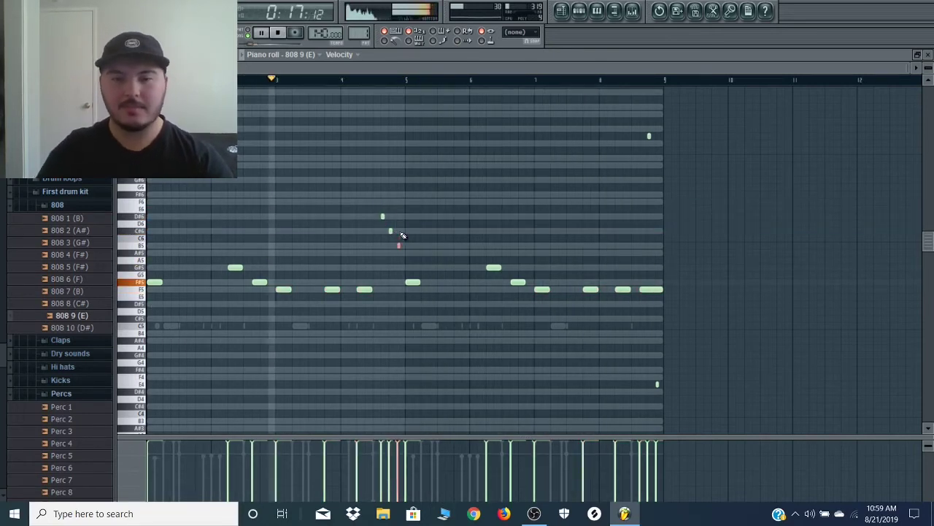
# Step: Lower both 808 slide notes at the end of bar 8 by one semitone
pyautogui.moveTo(633, 147); pyautogui.dragTo(661, 137)
pyautogui.hotkey('shift', 'Down')
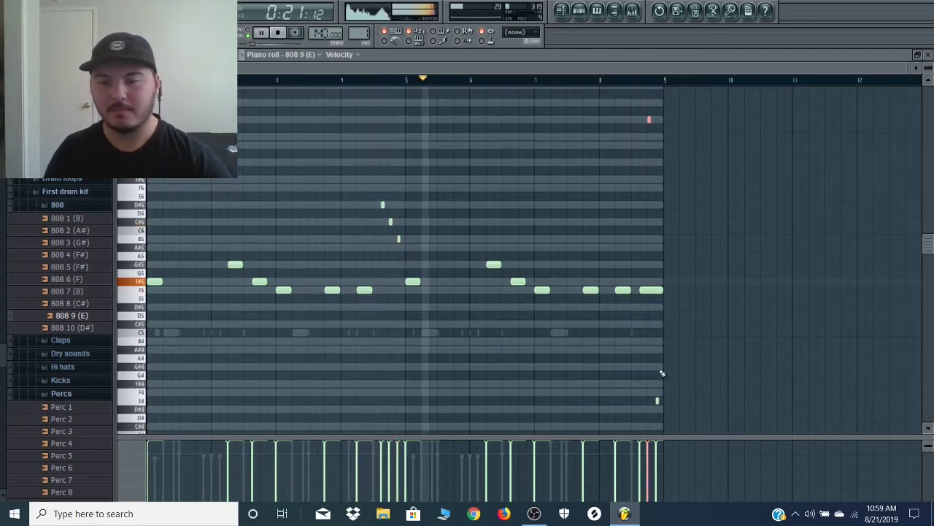
pyautogui.moveTo(646, 386); pyautogui.dragTo(682, 399)
pyautogui.hotkey('shift', 'Down')
pyautogui.keyDown('ctrl'); pyautogui.click(605, 238); pyautogui.keyUp('ctrl')
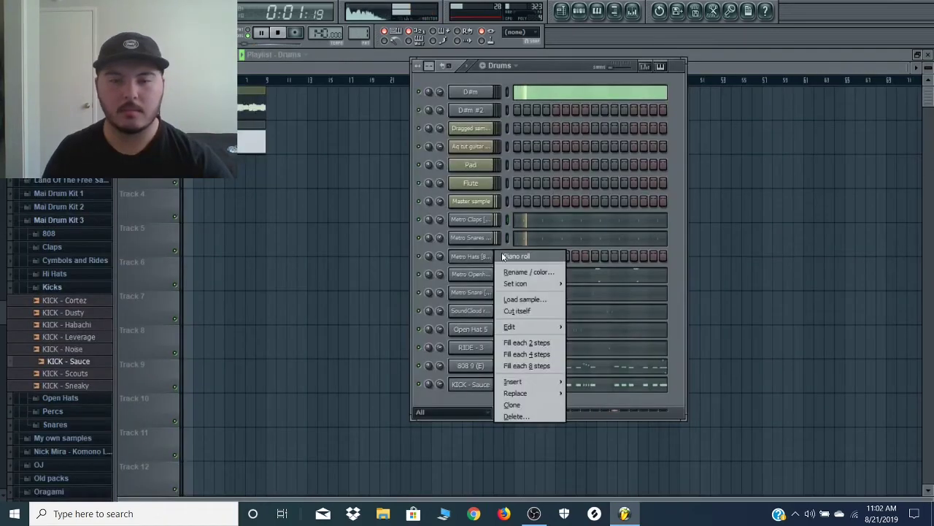
# Step: Place six C5 hits in bar 1 of the Metro Hats piano roll and raise their velocity to maximum
pyautogui.click(511, 256)
pyautogui.press('space')
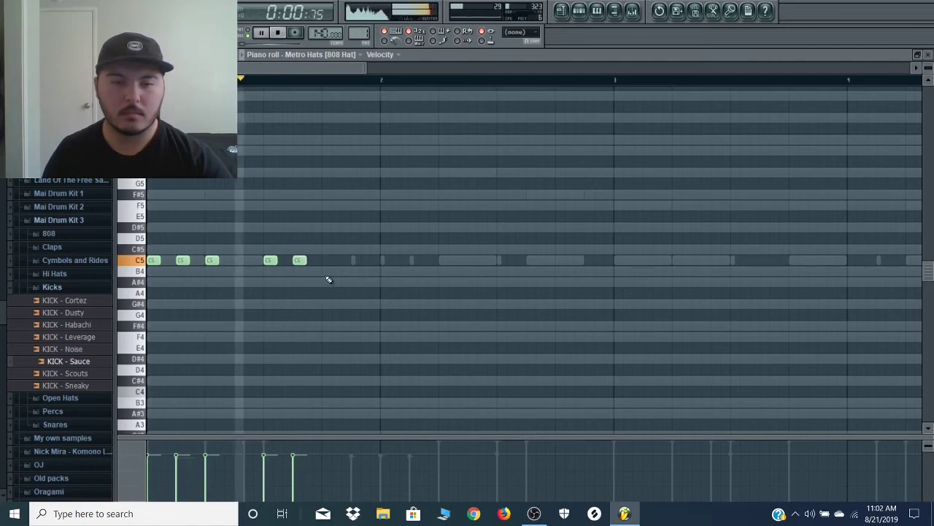
pyautogui.moveTo(397, 333); pyautogui.dragTo(146, 212)
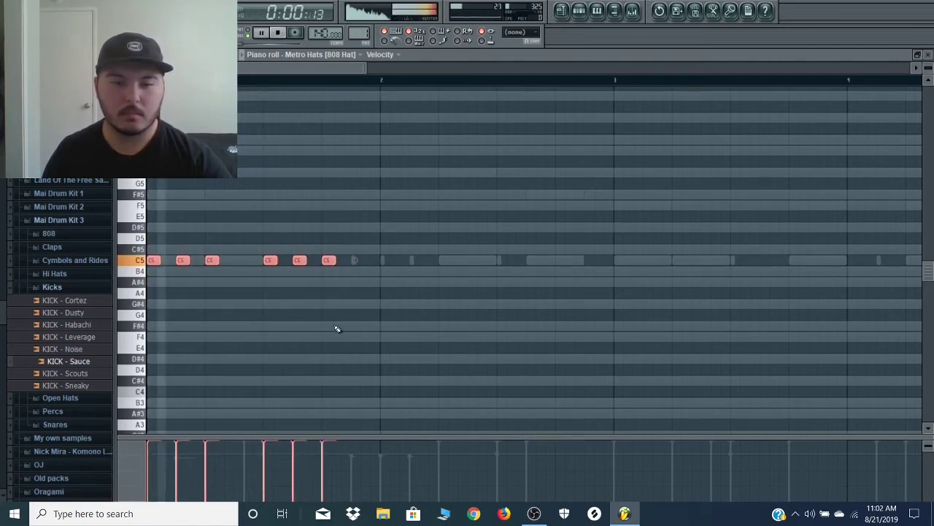
# Step: Continue the hi-hat pattern with six more short C5 hits across bar 2
pyautogui.click(385, 261)
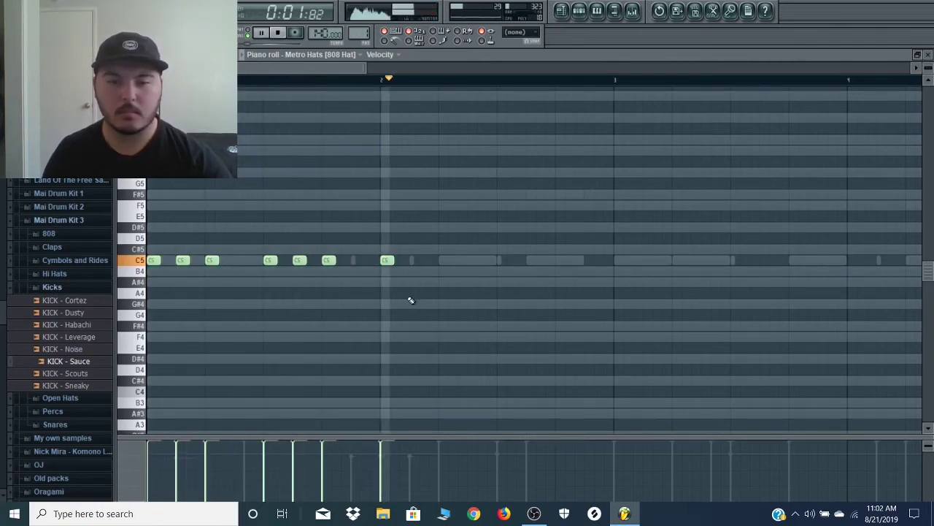
pyautogui.click(444, 261)
pyautogui.click(474, 261)
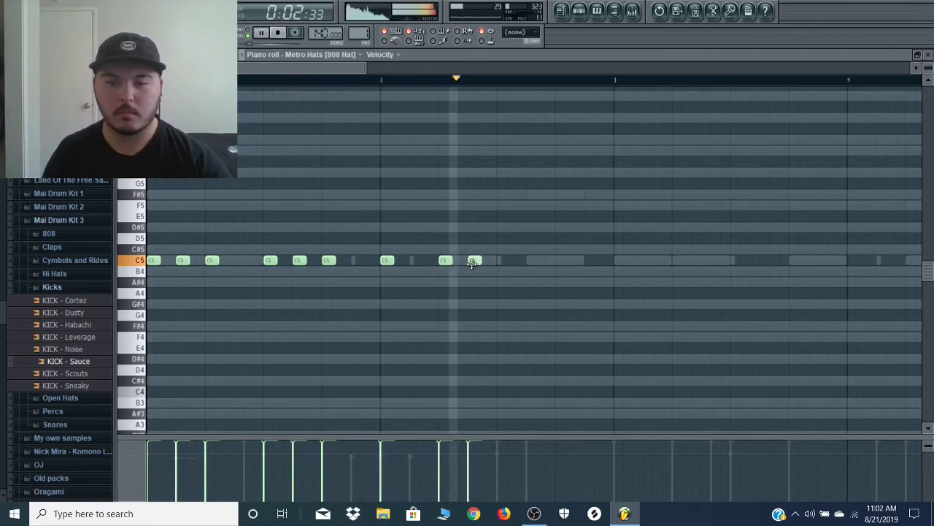
pyautogui.click(533, 260)
pyautogui.click(561, 262)
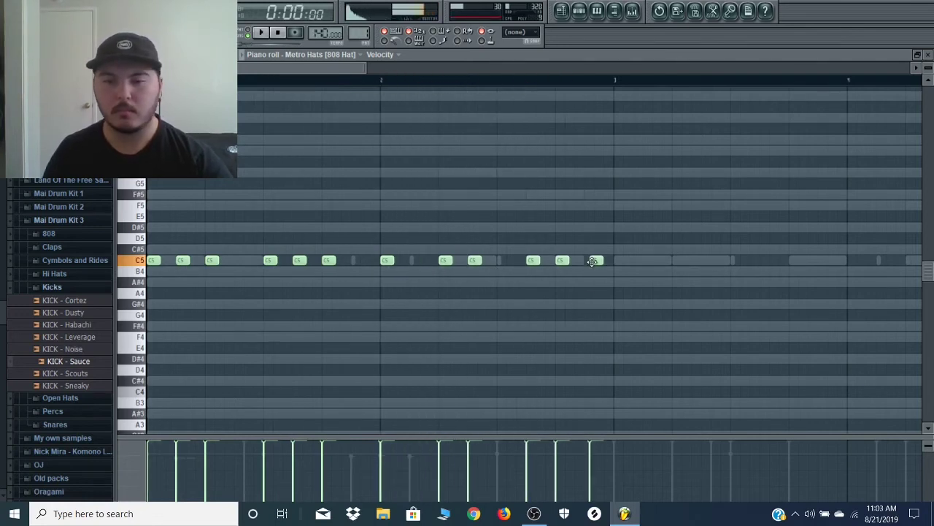
pyautogui.scroll(-2, 610, 293)
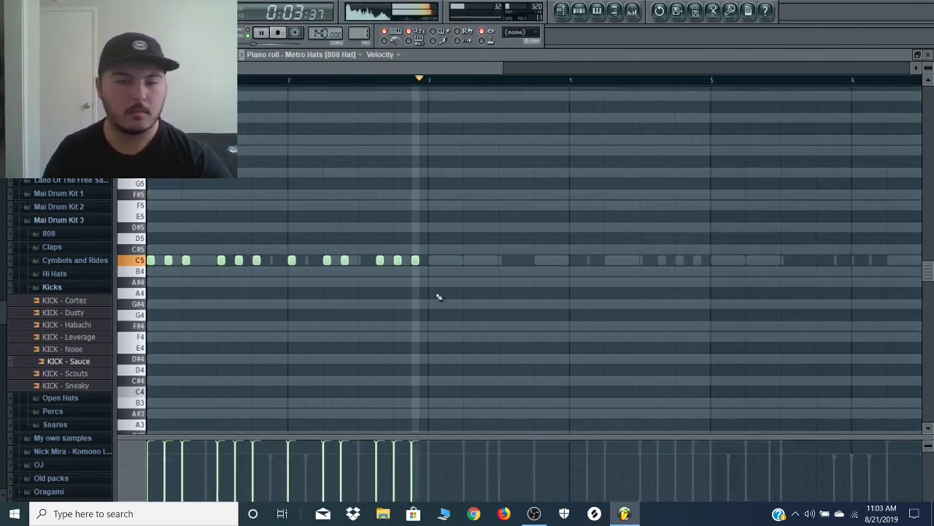
pyautogui.click(431, 262)
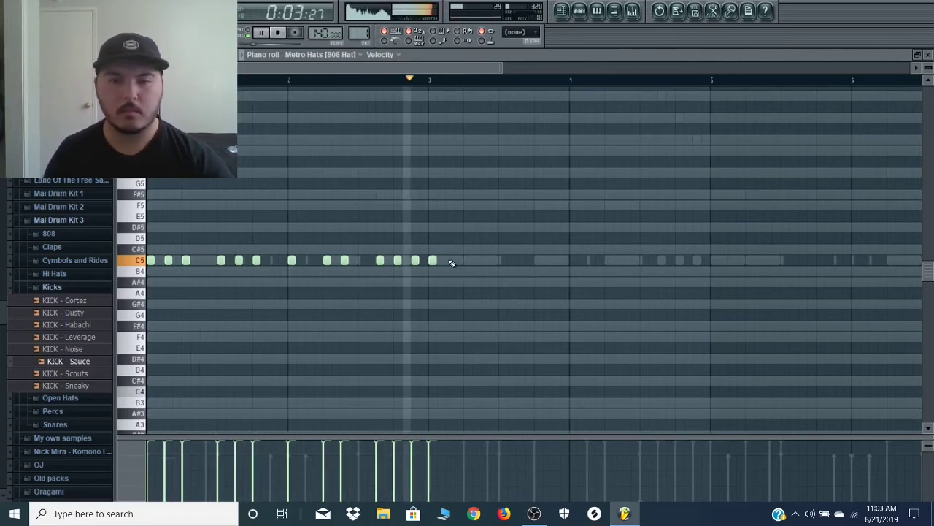
# Step: Duplicate the two-bar hi-hat pattern into bars 3 and 4
pyautogui.press('space')
pyautogui.hotkey('ctrl', 'a')
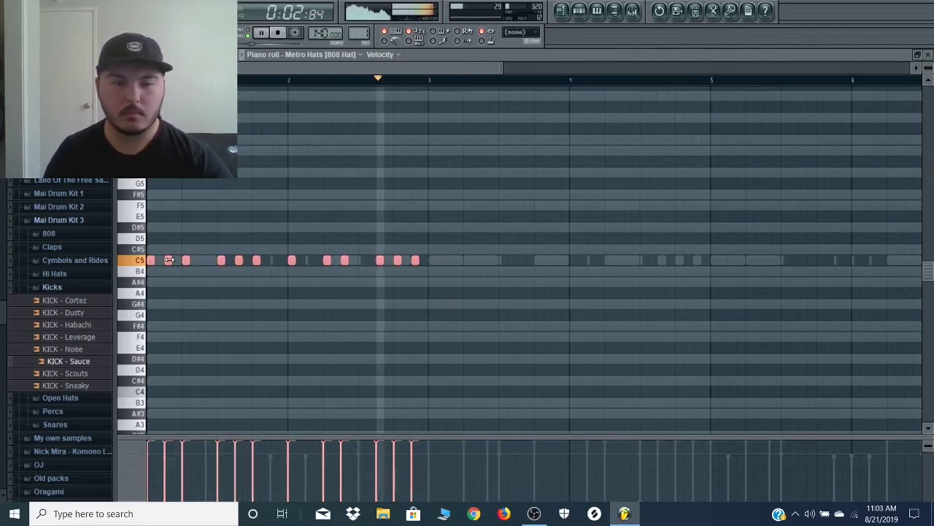
pyautogui.hotkey('ctrl', 'b')
pyautogui.click(475, 296)
pyautogui.scroll(-2, 438, 306)
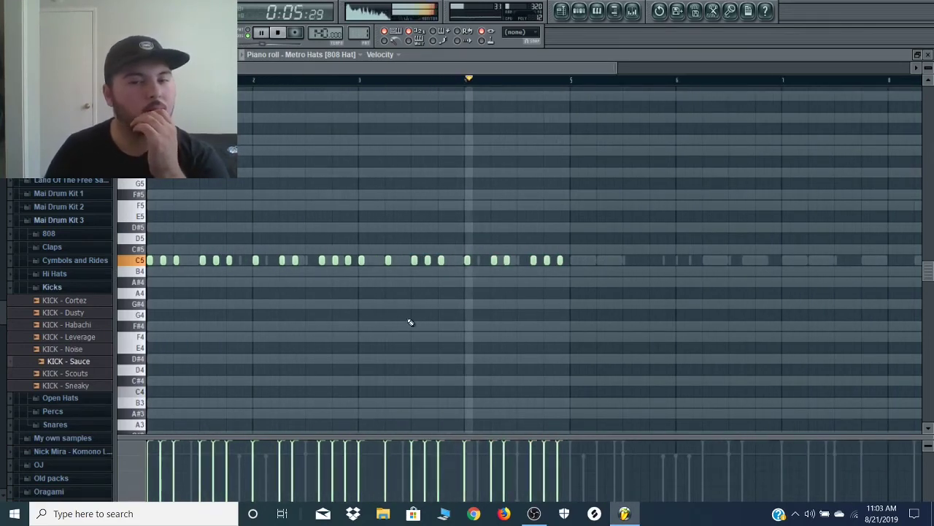
# Step: Duplicate the four-bar hi-hat pattern into bars 5 to 8
pyautogui.moveTo(625, 308); pyautogui.dragTo(115, 233)
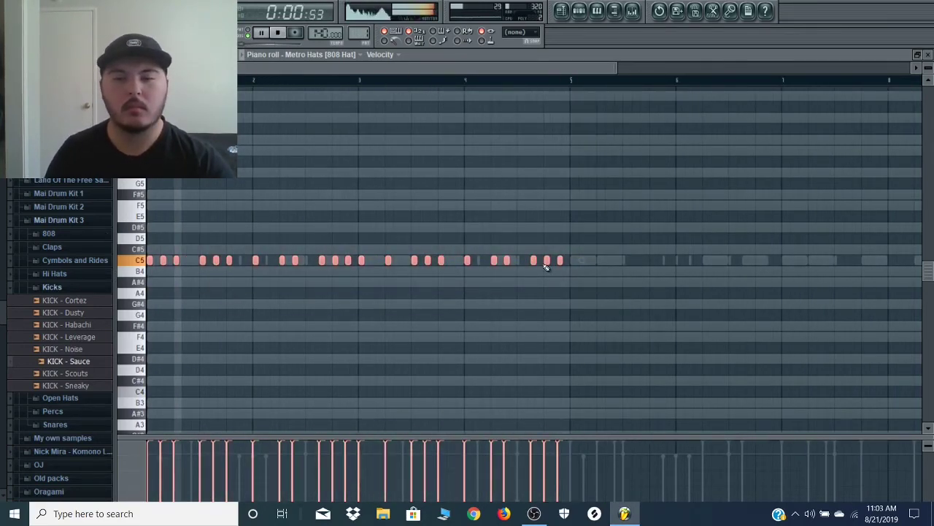
pyautogui.hotkey('ctrl', 'b')
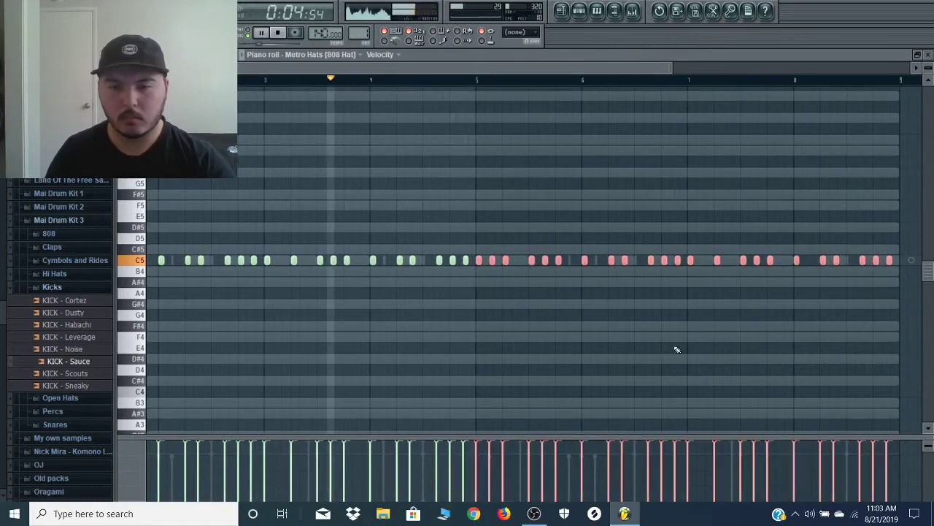
pyautogui.click(460, 338)
pyautogui.scroll(-2, 463, 337)
pyautogui.scroll(-1, 464, 337)
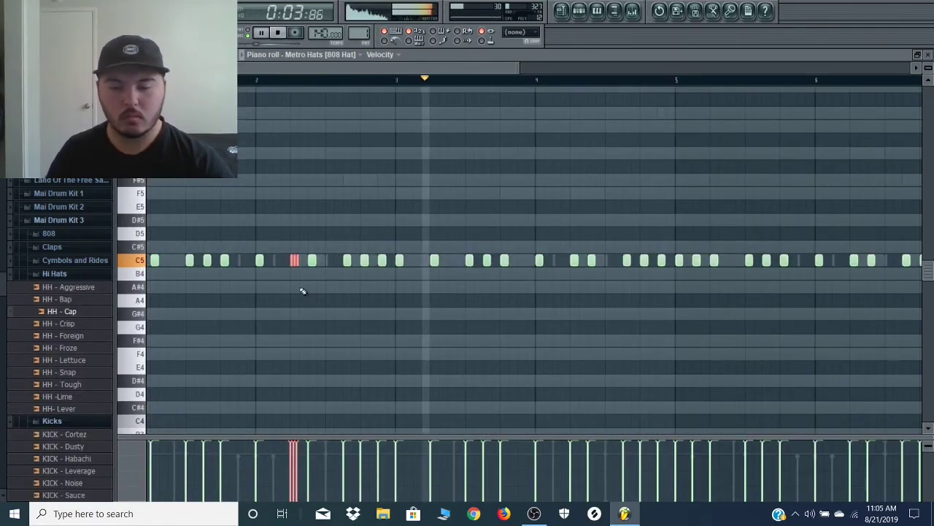
# Step: Lower the chopped three-hit hi-hat roll in bar 2 to A#4
pyautogui.press('Down')
pyautogui.press('Down')
pyautogui.press('Down')
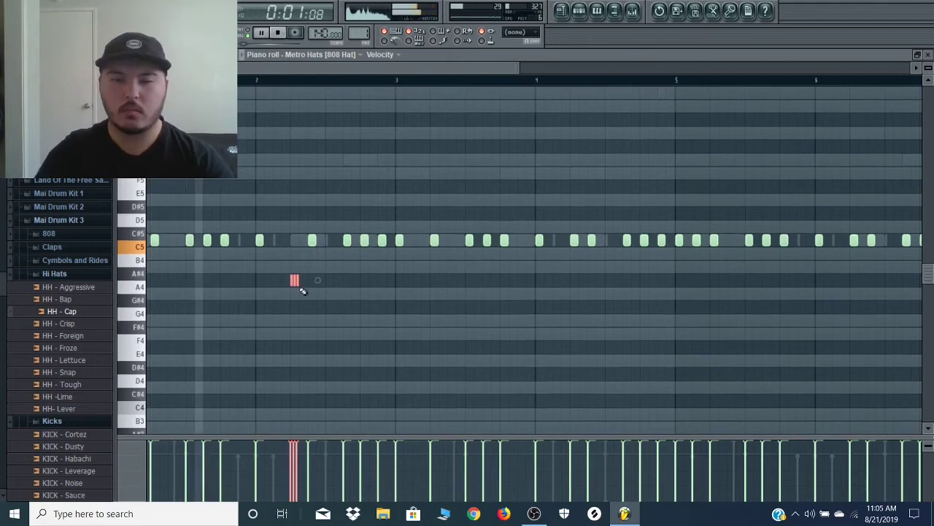
pyautogui.press('Up')
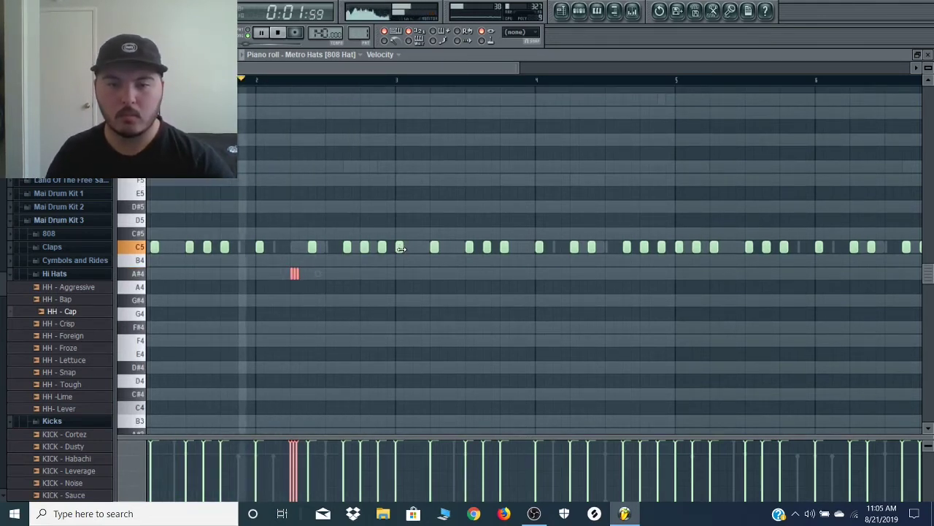
# Step: Chop the hi-hat late in bar 2 into a four-hit roll descending through C5, A#4, G#4 and F#4
pyautogui.press('space')
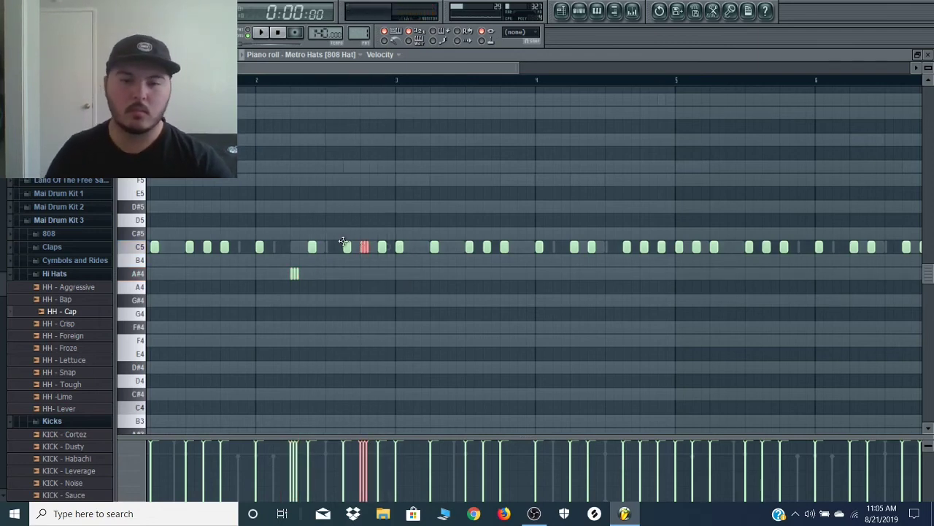
pyautogui.scroll(8, 343, 242)
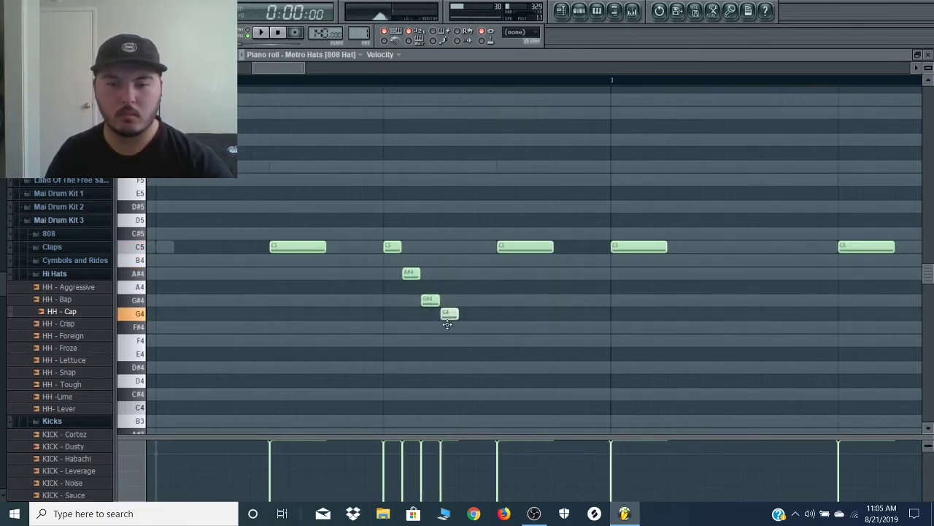
pyautogui.scroll(-10, 458, 286)
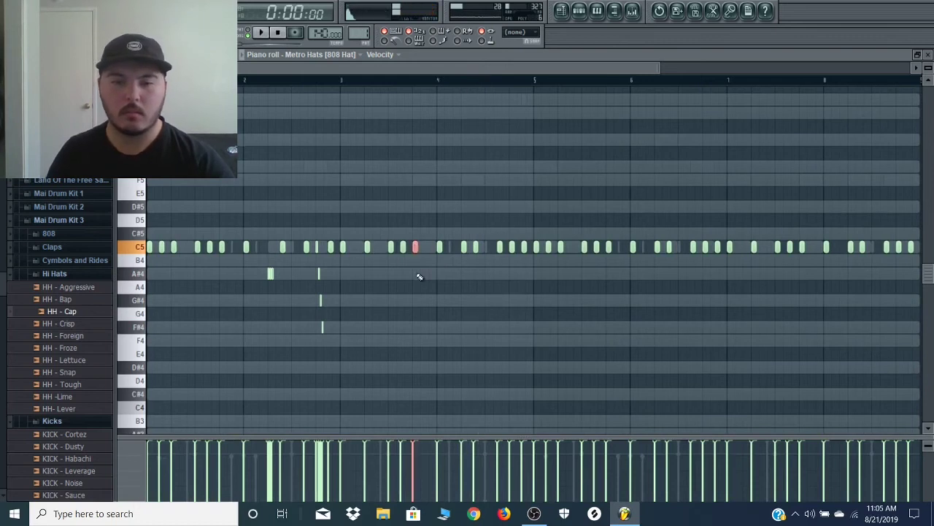
# Step: Try a roll of three short C5 hi-hats at the end of bar 3, removing its last two hits
pyautogui.scroll(5, 418, 262)
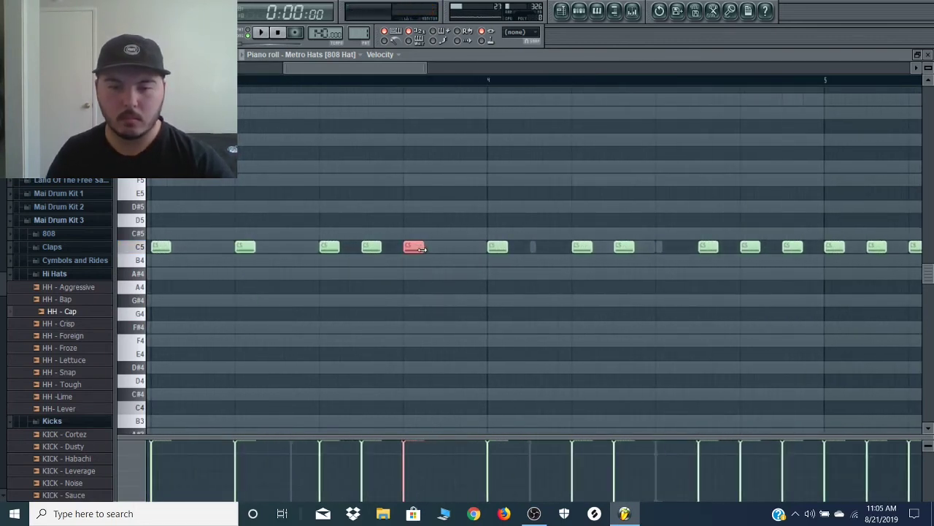
pyautogui.scroll(2, 416, 258)
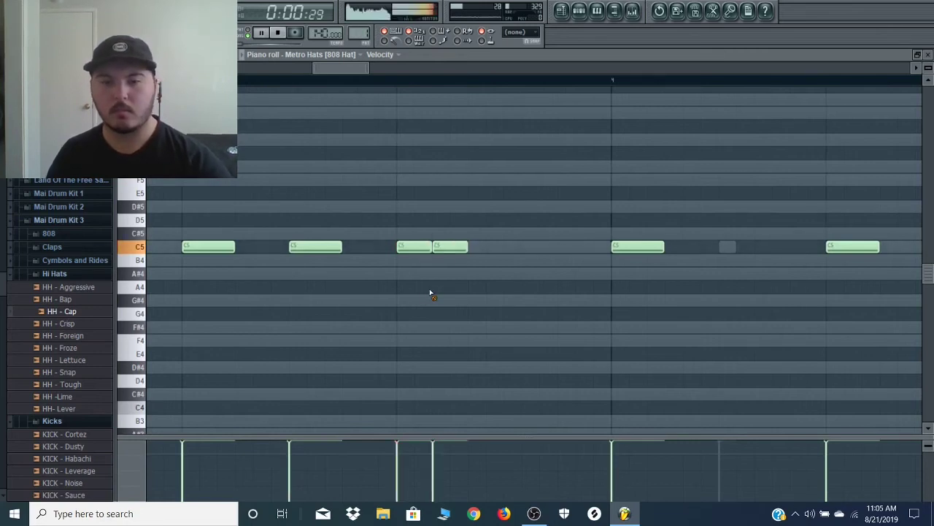
pyautogui.scroll(-8, 430, 292)
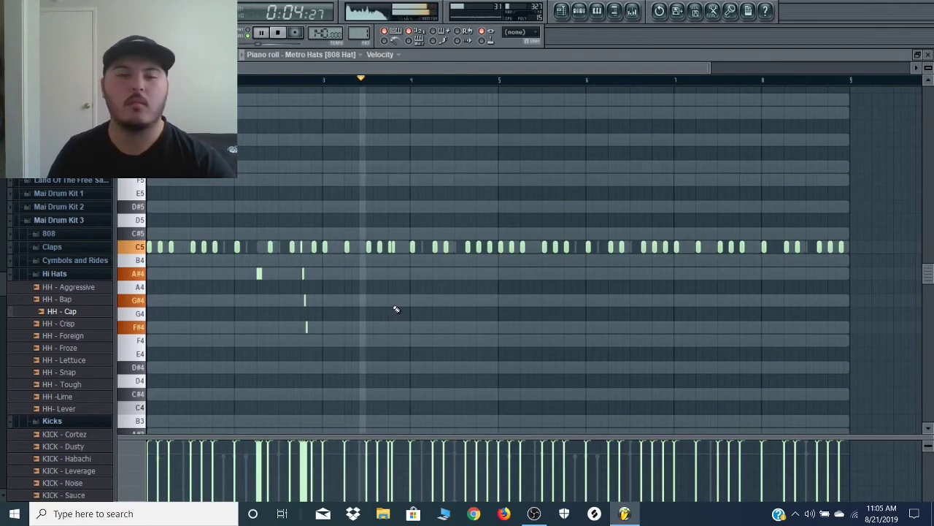
pyautogui.scroll(3, 408, 260)
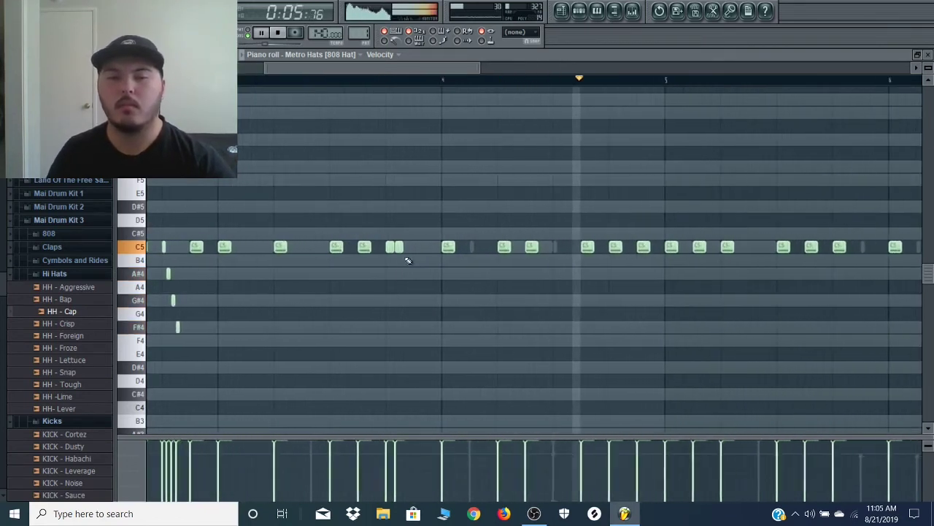
pyautogui.click(408, 247)
pyautogui.press('space')
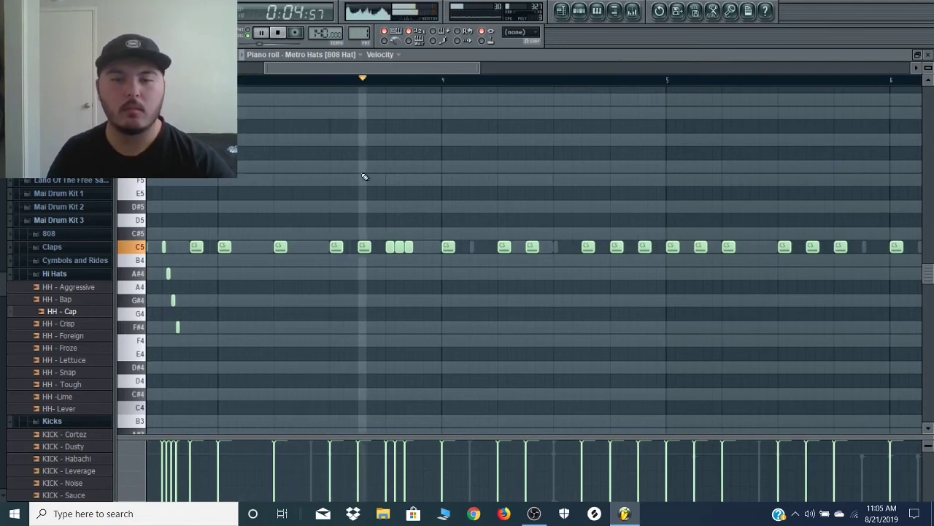
pyautogui.rightClick(401, 248)
pyautogui.rightClick(408, 246)
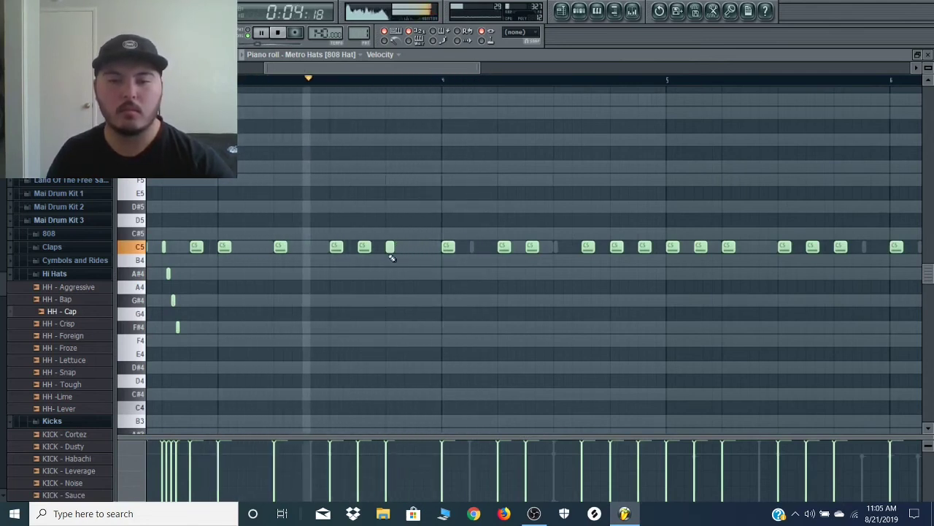
# Step: Shorten the last hi-hat of bar 3 and extend it into a five-hit roll descending by semitones from C5 to G#4
pyautogui.click(388, 247)
pyautogui.press('space')
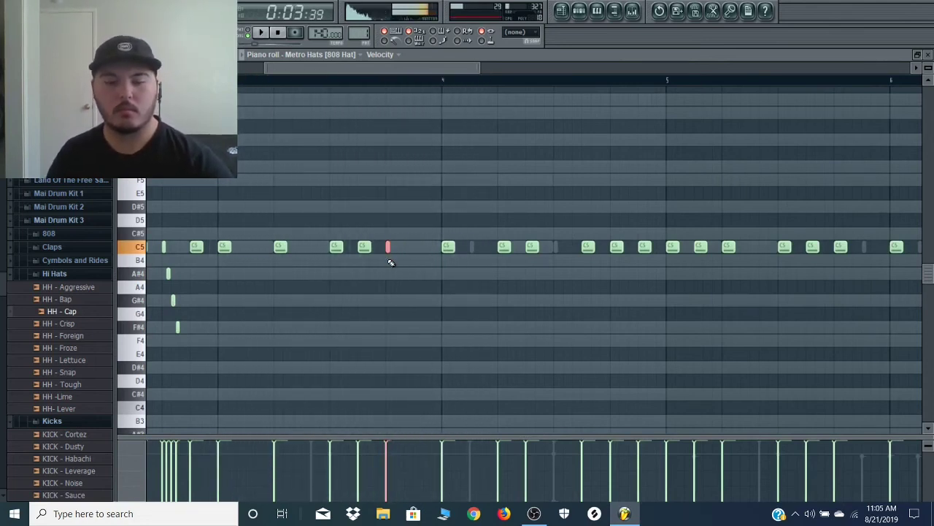
pyautogui.scroll(4, 394, 270)
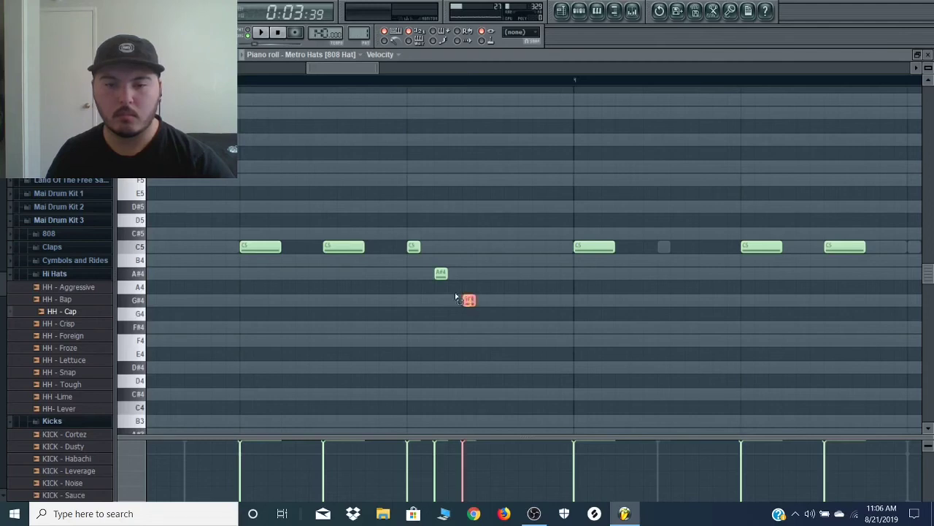
pyautogui.moveTo(471, 306); pyautogui.dragTo(418, 248)
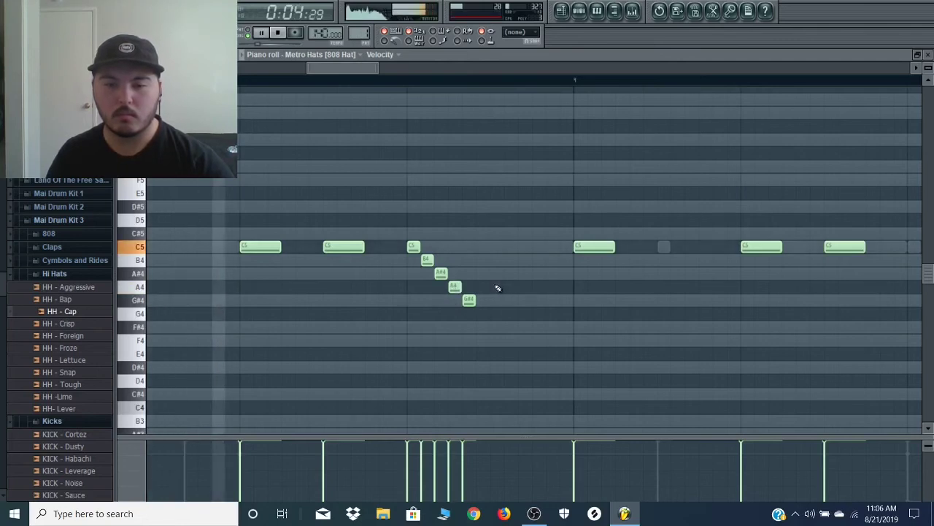
# Step: Delete the hi-hats in bars 5 to 8 and duplicate the bars 1 to 4 pattern with its rolls in their place
pyautogui.scroll(-2, 497, 290)
pyautogui.scroll(-2, 489, 295)
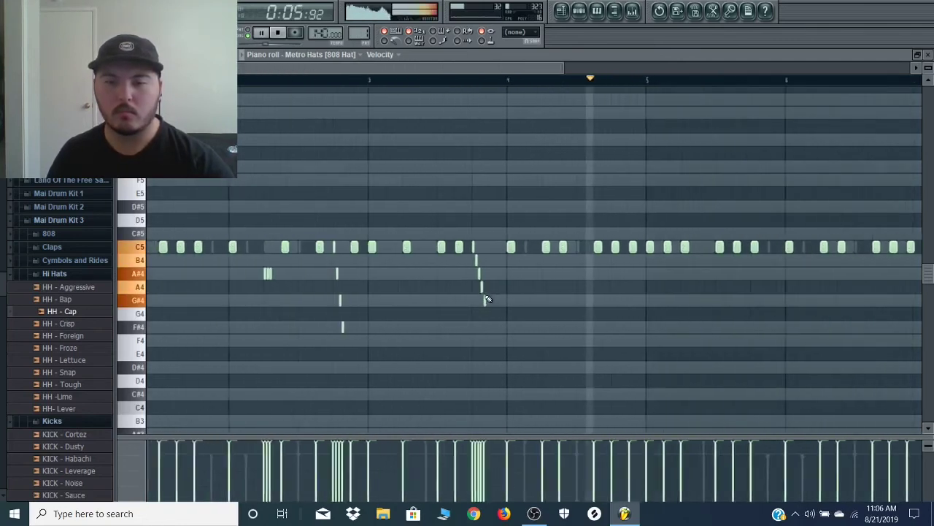
pyautogui.scroll(-3, 533, 300)
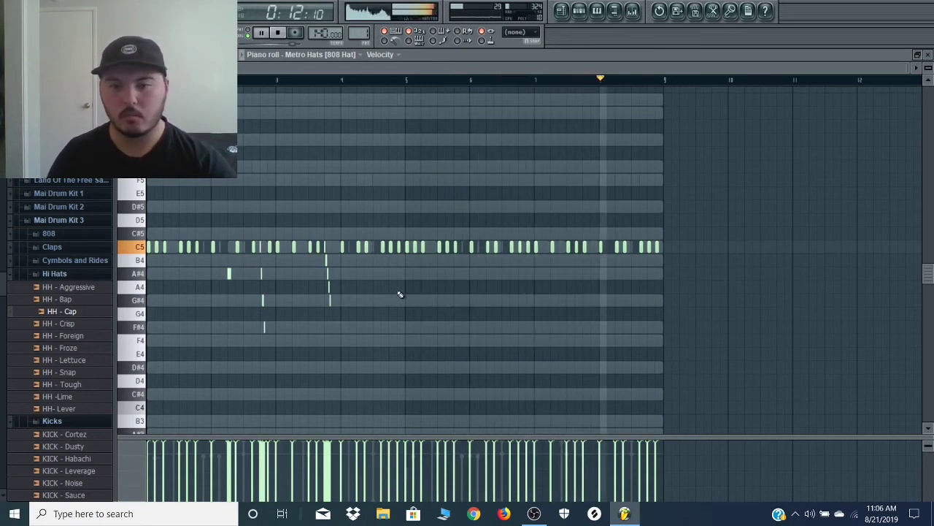
pyautogui.moveTo(694, 278); pyautogui.dragTo(405, 216)
pyautogui.press('Delete')
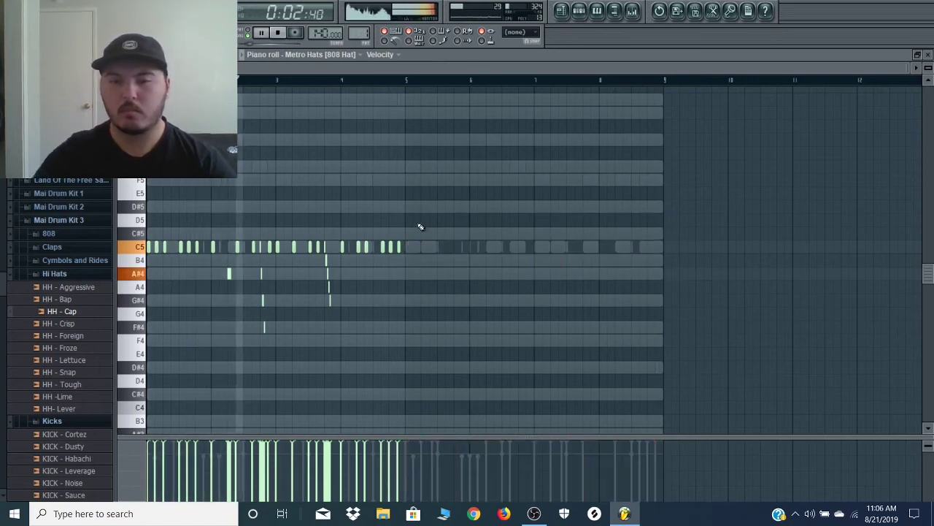
pyautogui.moveTo(463, 346); pyautogui.dragTo(153, 250)
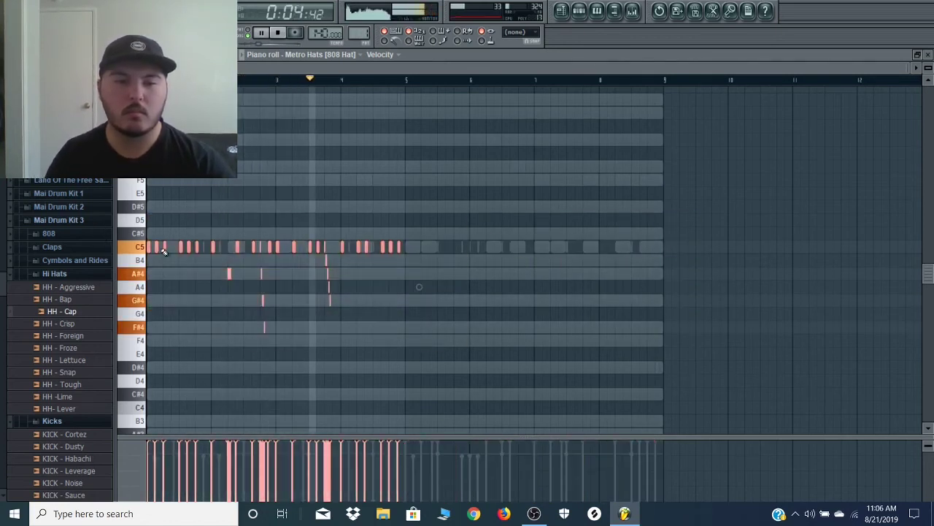
pyautogui.hotkey('ctrl', 'b')
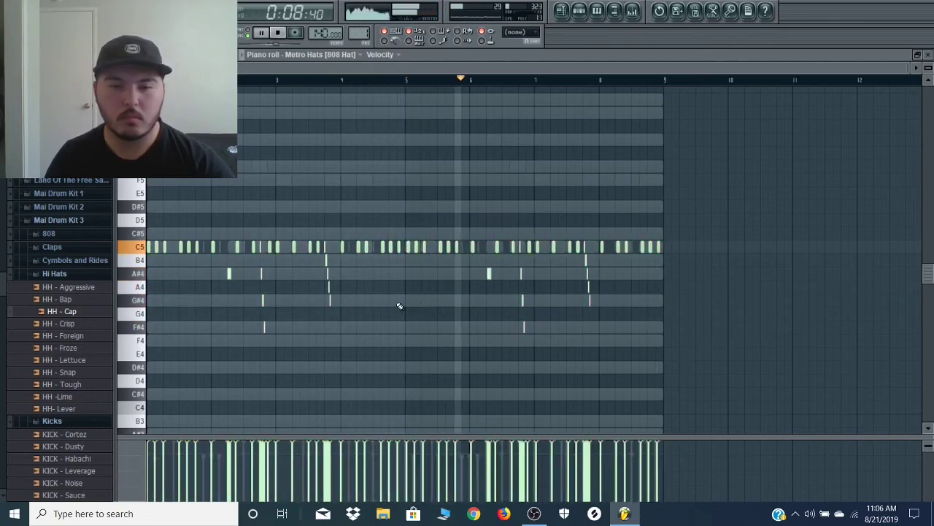
# Step: Shift all the duplicated hi-hats in bars 5 to 8 slightly earlier to align with the start of bar 5, and stop playback
pyautogui.scroll(5, 422, 286)
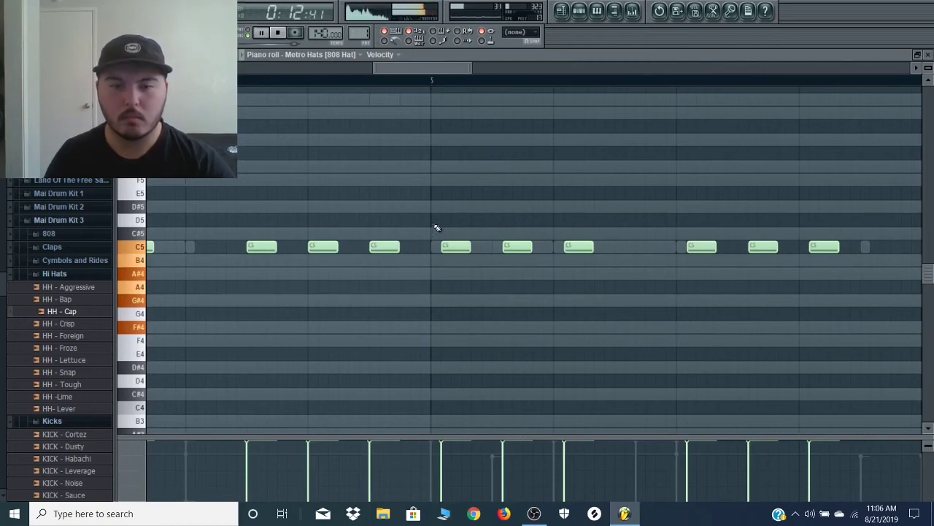
pyautogui.moveTo(424, 119); pyautogui.dragTo(931, 123)
pyautogui.scroll(-4, 457, 200)
pyautogui.scroll(-3, 374, 212)
pyautogui.scroll(5, 244, 205)
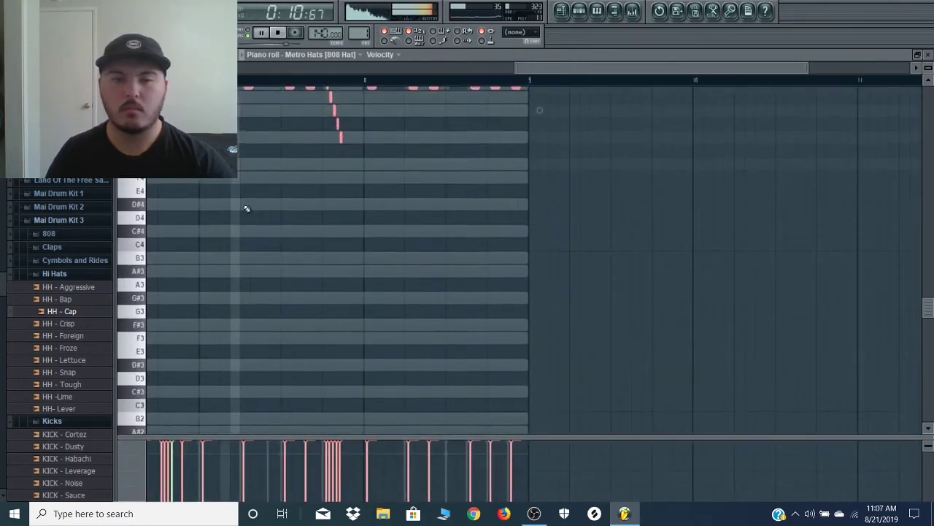
pyautogui.scroll(-3, 207, 192)
pyautogui.moveTo(567, 186); pyautogui.dragTo(487, 170)
pyautogui.scroll(3, 471, 192)
pyautogui.moveTo(403, 130); pyautogui.dragTo(715, 247)
pyautogui.scroll(5, 431, 188)
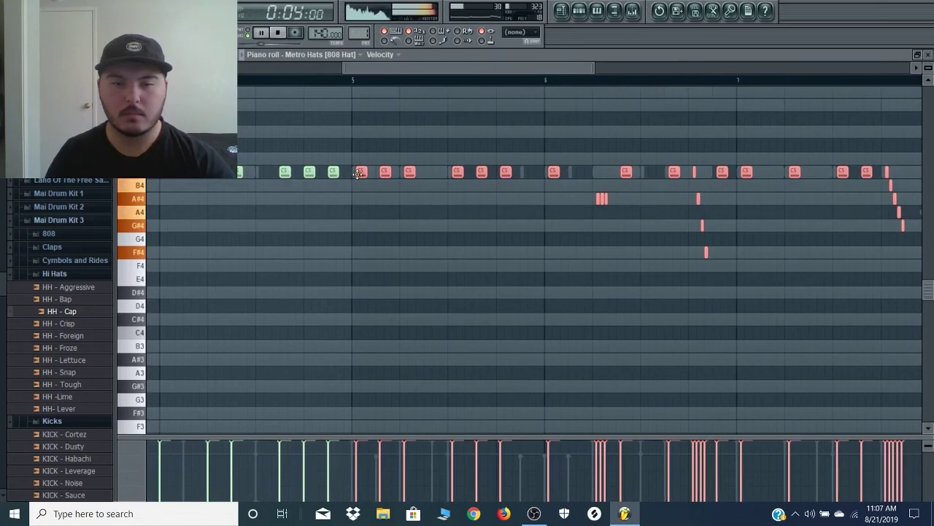
pyautogui.moveTo(360, 173); pyautogui.dragTo(356, 173)
pyautogui.keyDown('ctrl'); pyautogui.click(379, 204); pyautogui.keyUp('ctrl')
pyautogui.scroll(-5, 380, 208)
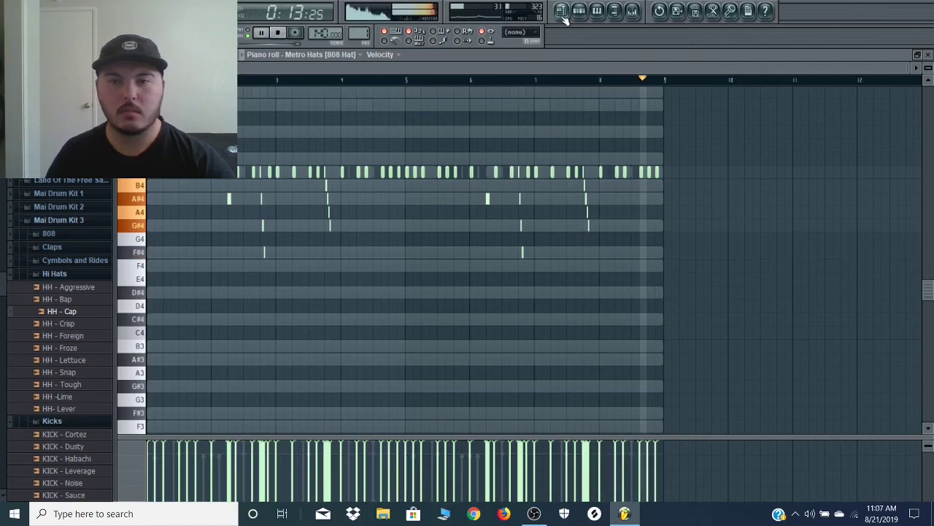
pyautogui.press('space')
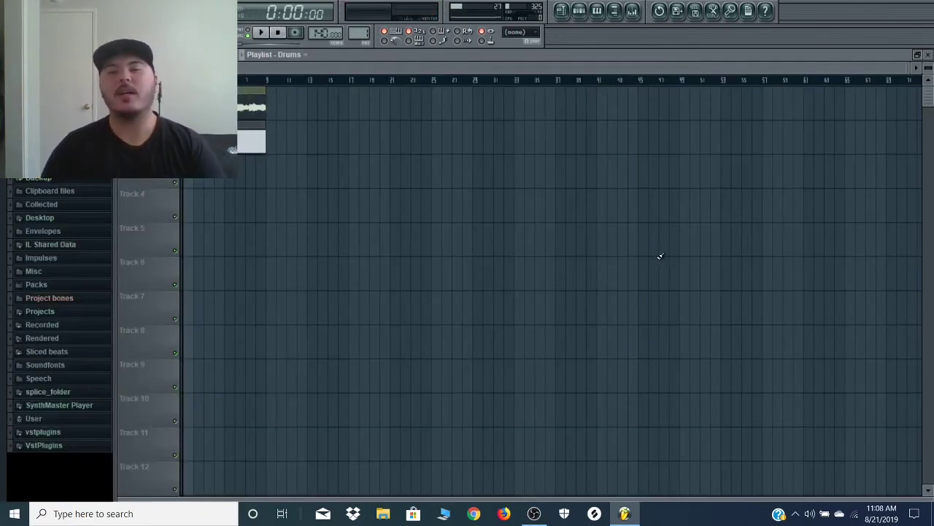